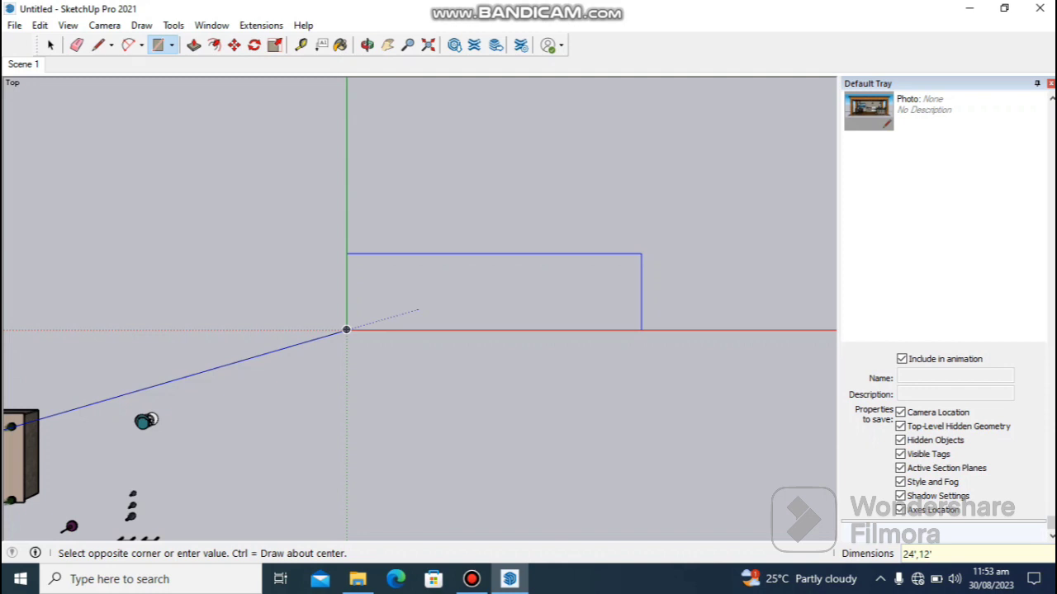
- Complete the 24' by 12' rectangle from the origin and make it a component named "pergola base"
key("Return")
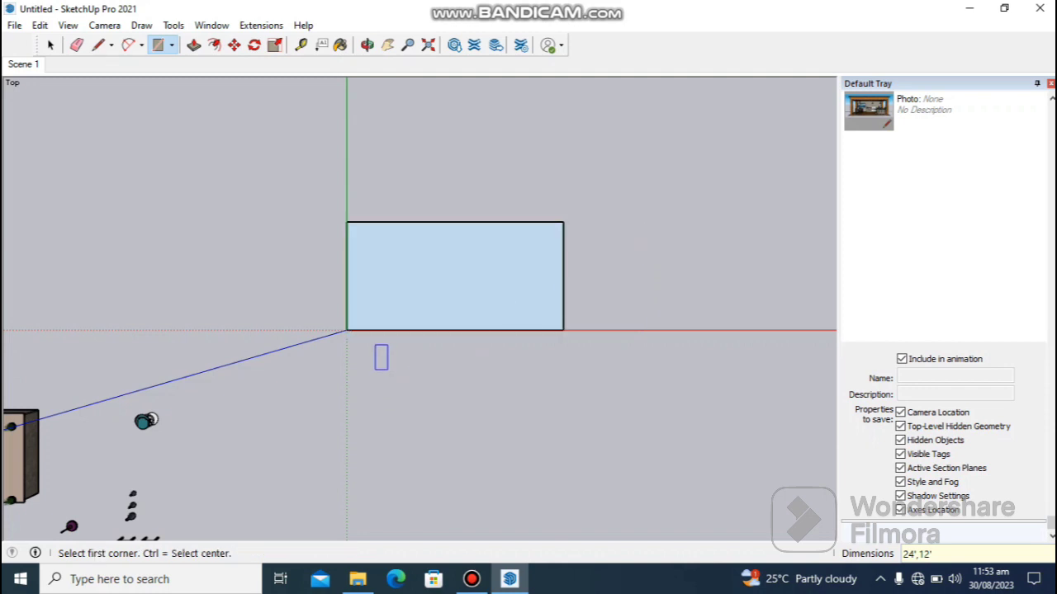
left_click(50, 45)
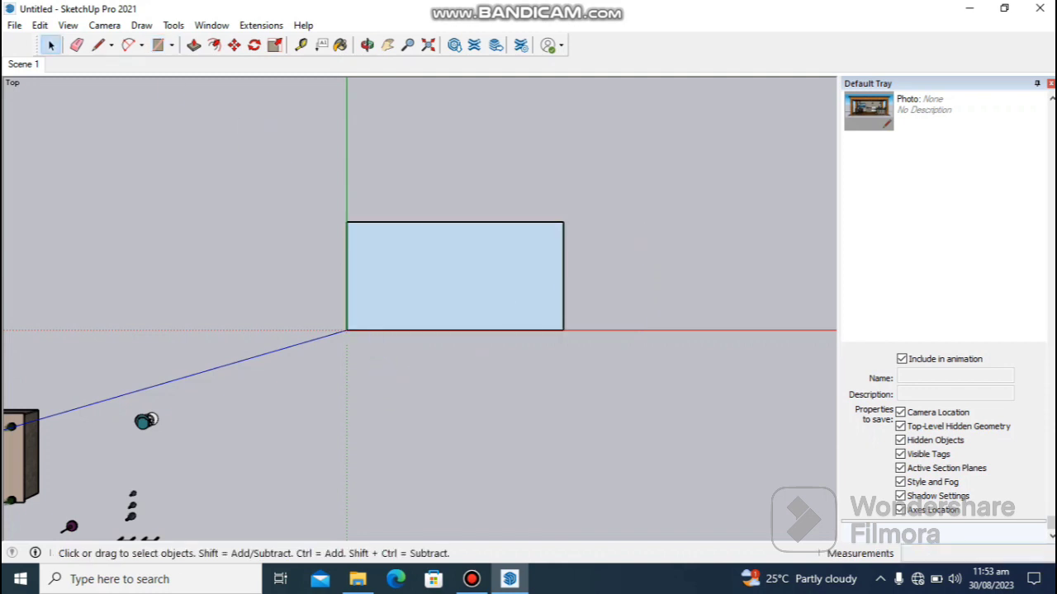
left_click_drag(313, 191, 567, 367)
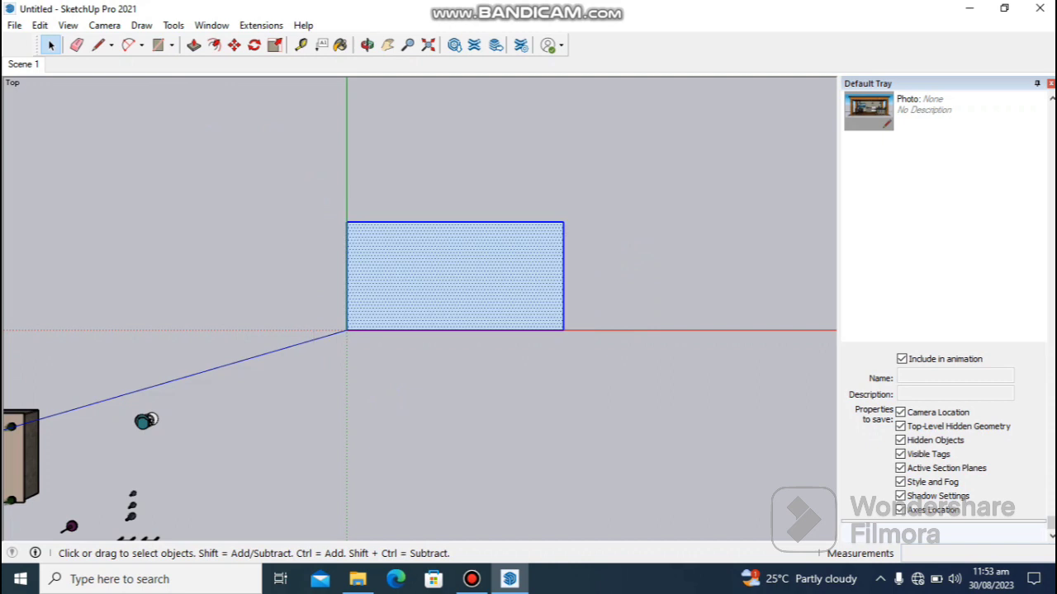
right_click(522, 279)
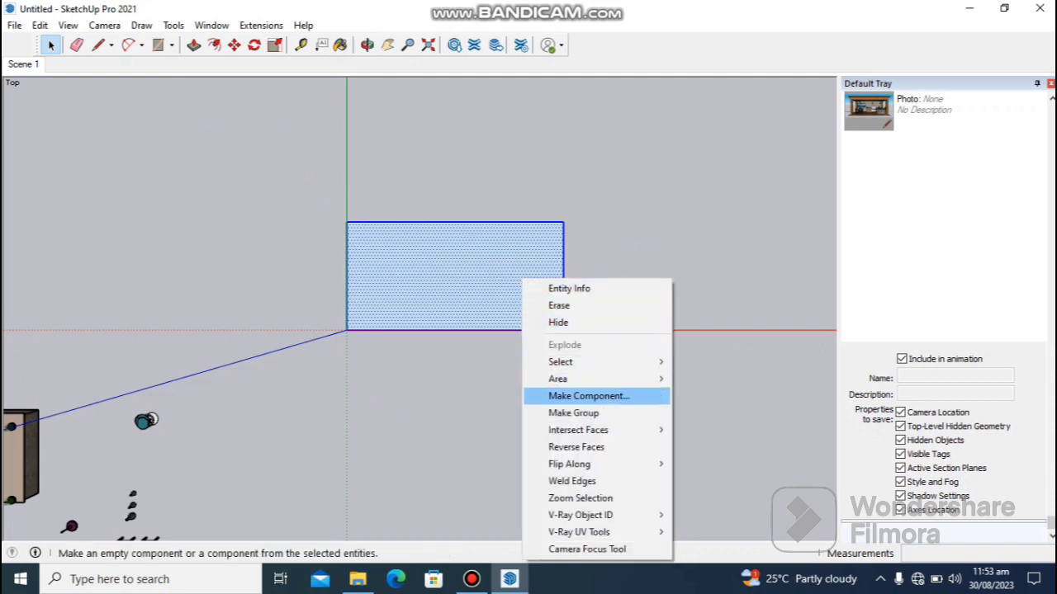
left_click(588, 396)
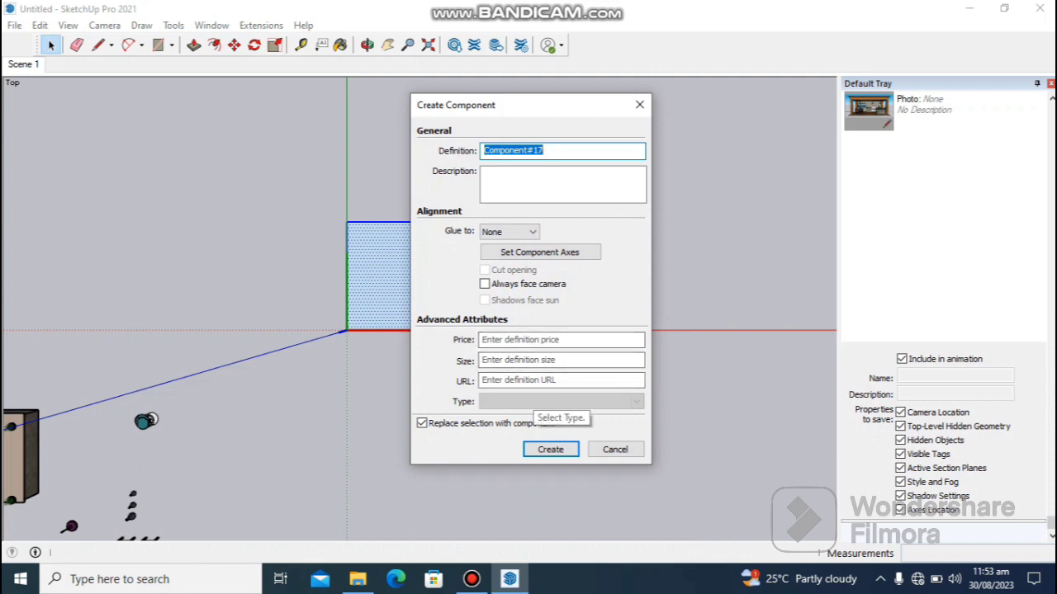
type("p")
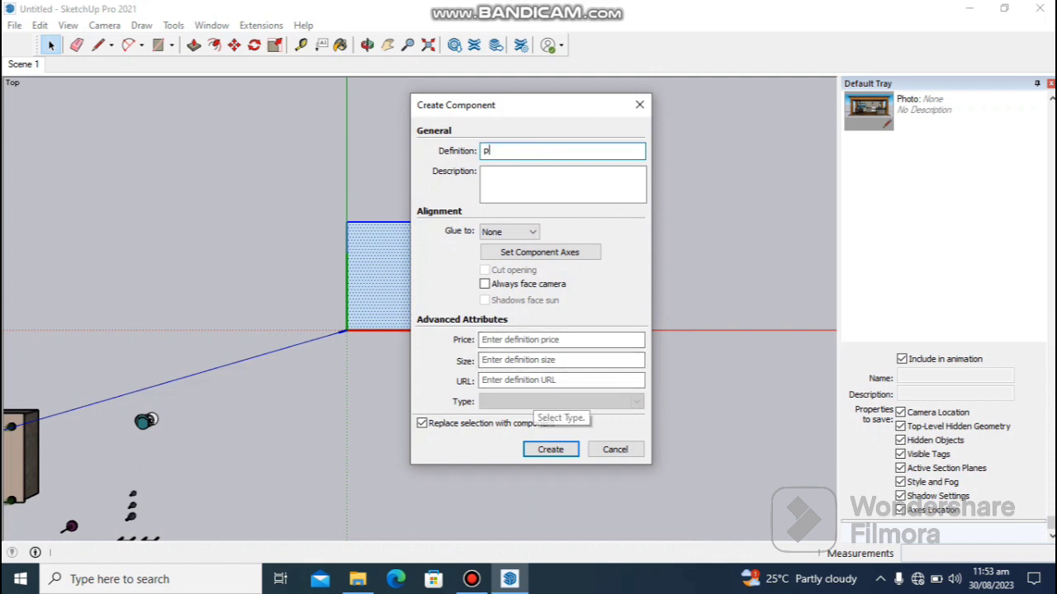
type("ergola base")
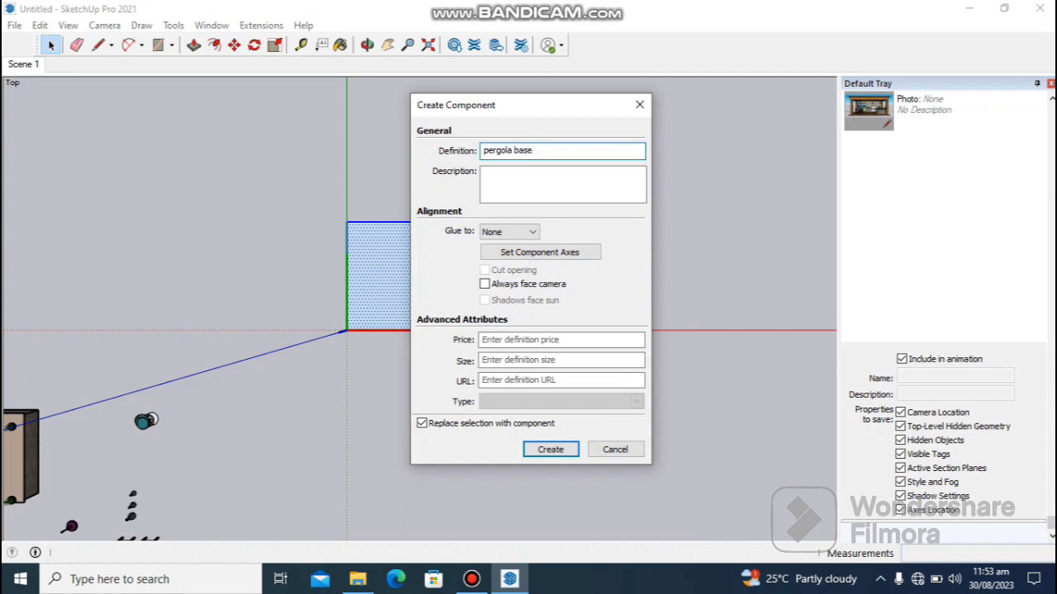
key("Return")
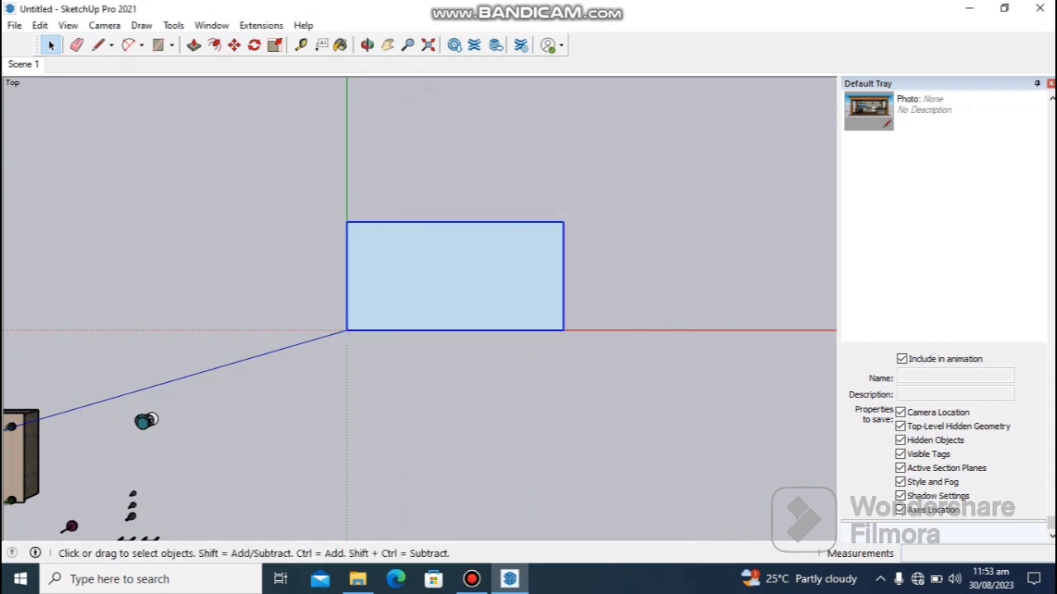
- Place a guide line 1' inside the base's short edge that lies along the green axis
middle_click_drag(421, 380, 410, 289)
left_click(301, 45)
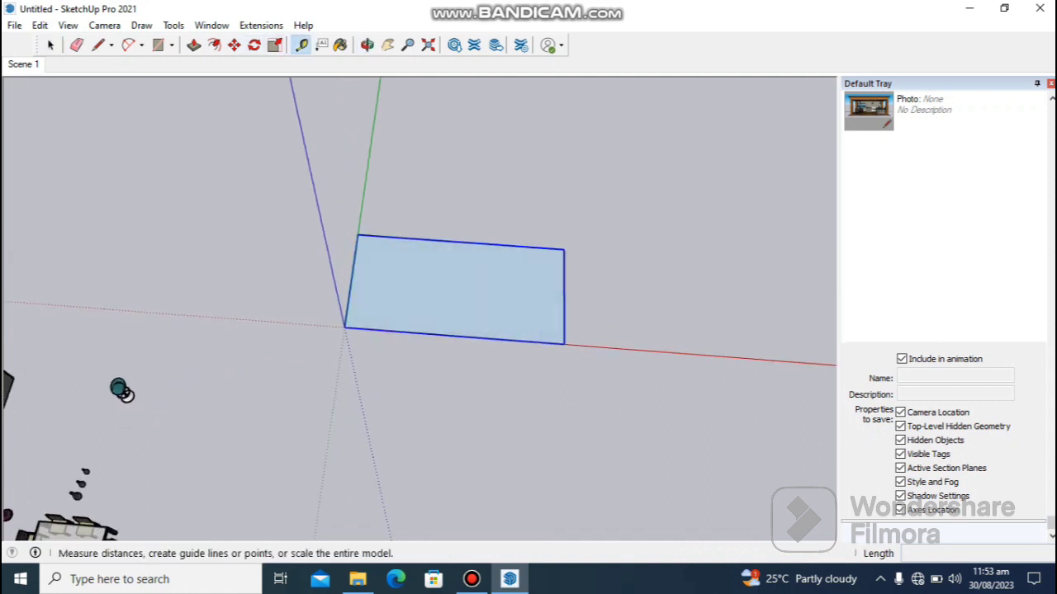
left_click(51, 46)
left_click(165, 165)
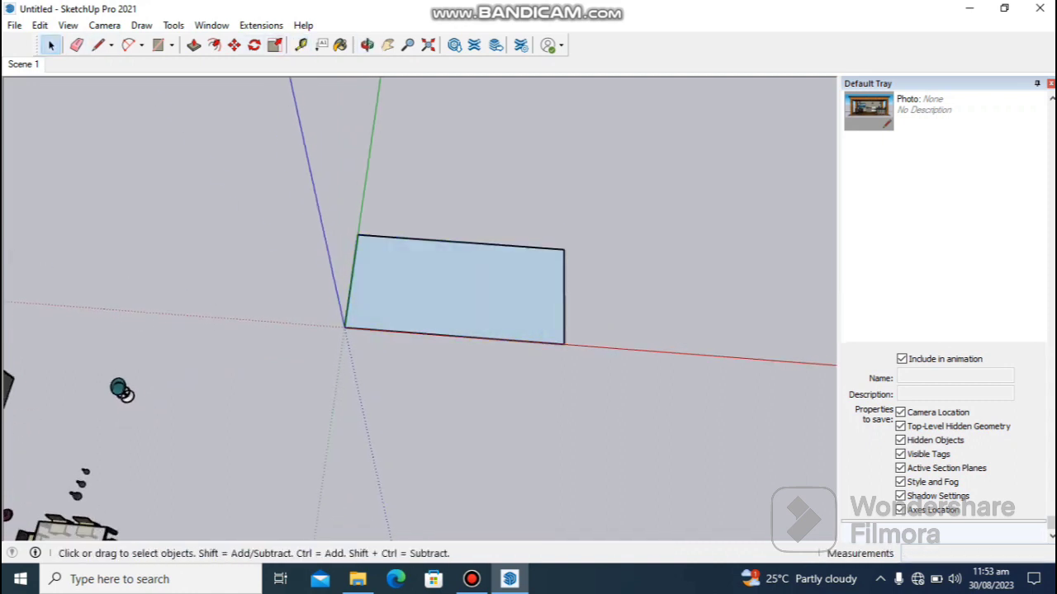
left_click(301, 46)
scroll(438, 281, "up", 3)
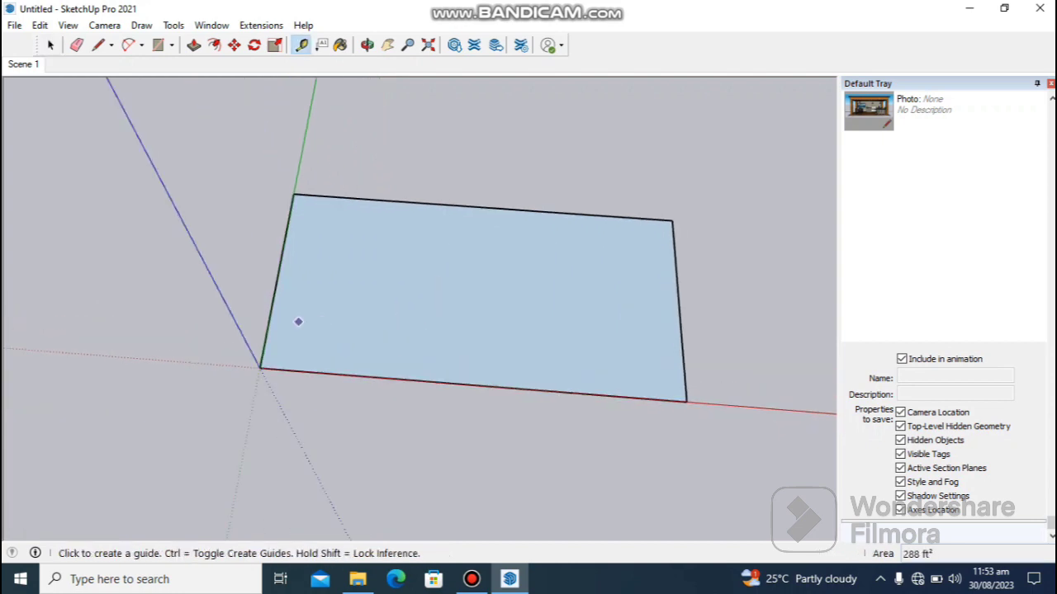
left_click(269, 315)
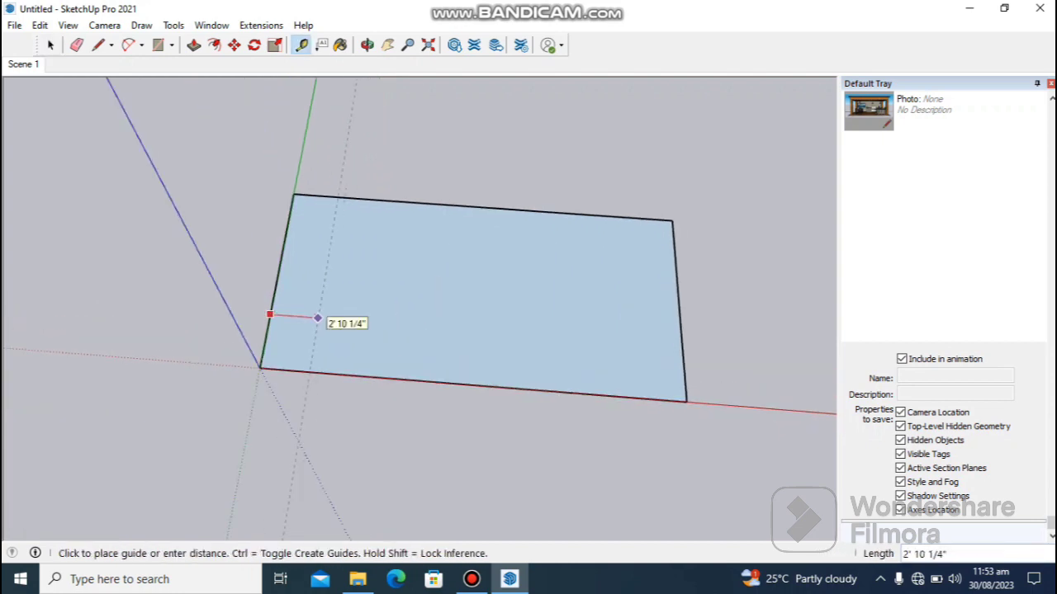
type("1'")
key("Return")
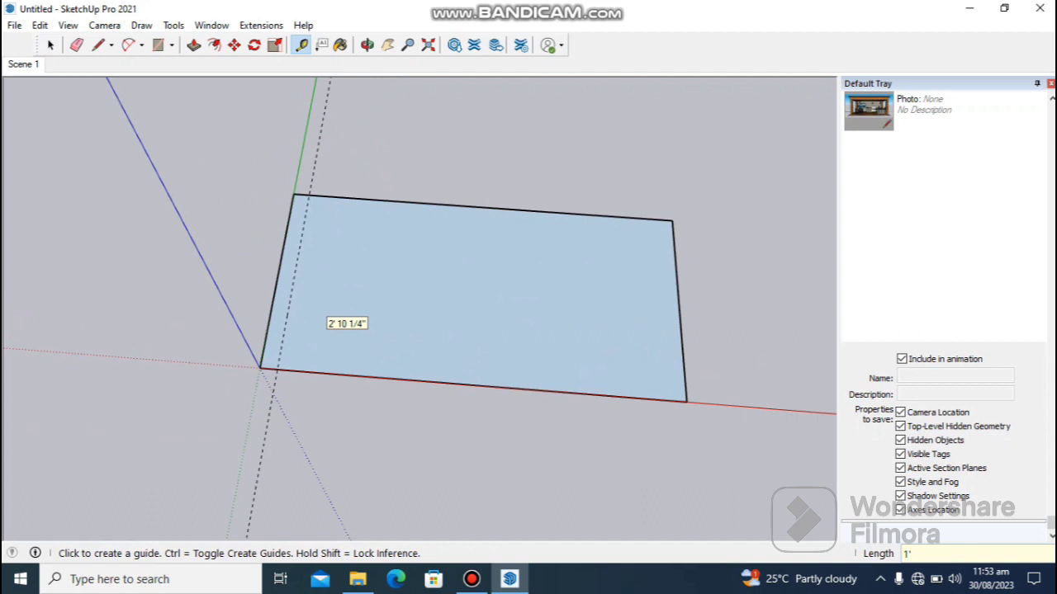
left_click(495, 386)
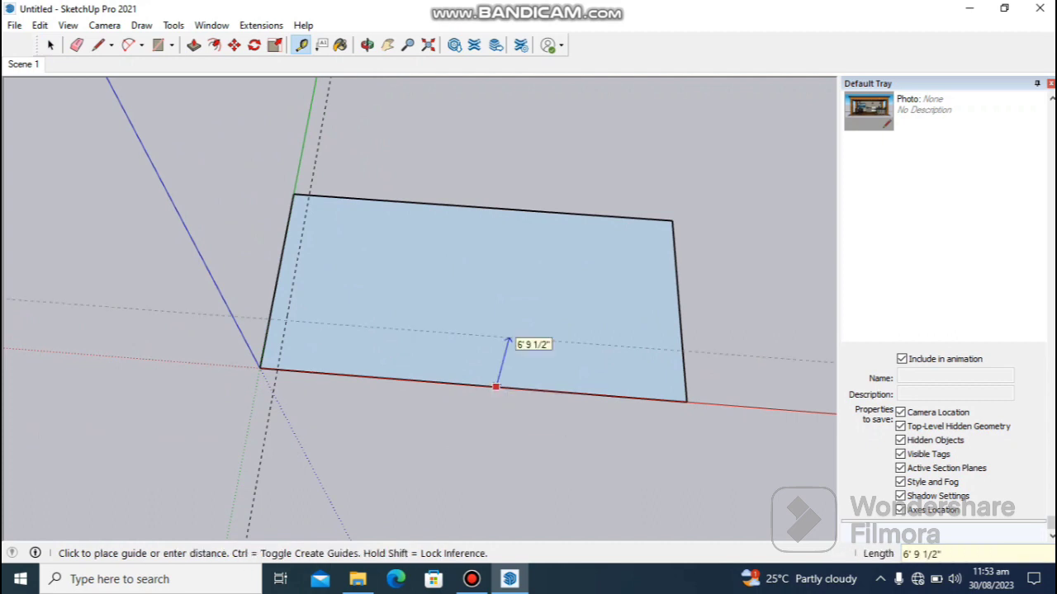
type("1'")
key("Return")
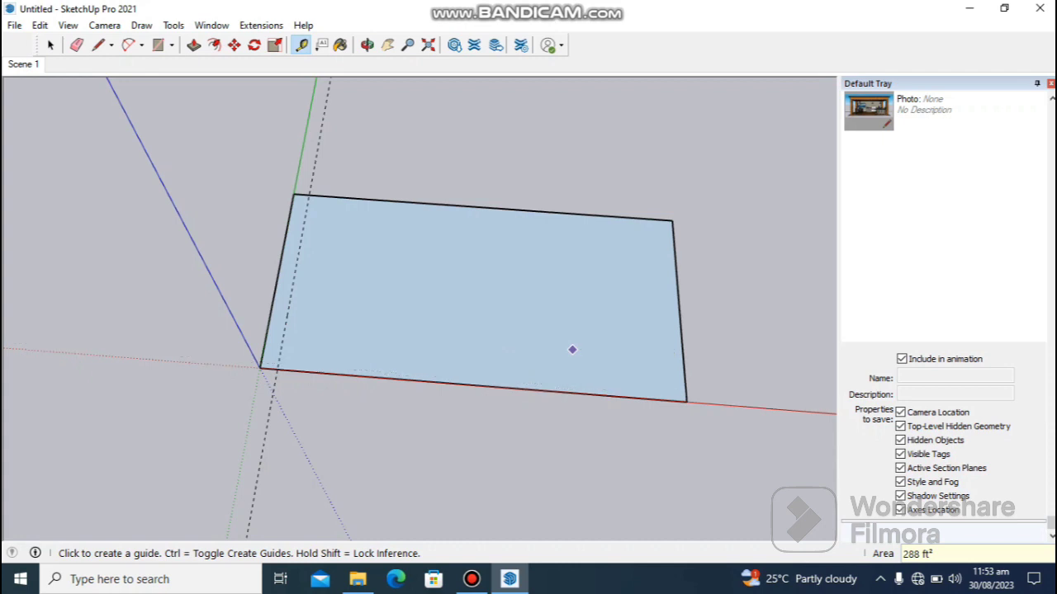
- Place guide lines 1' inside the base's other three edges, starting with the long edge along the red axis
left_click(398, 379)
type("1")
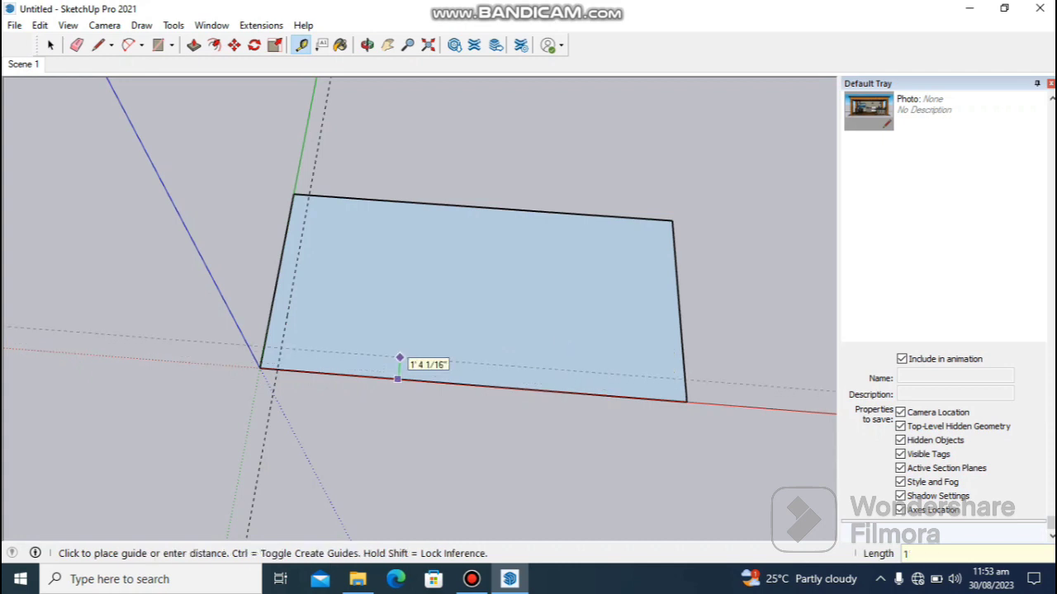
key("Return")
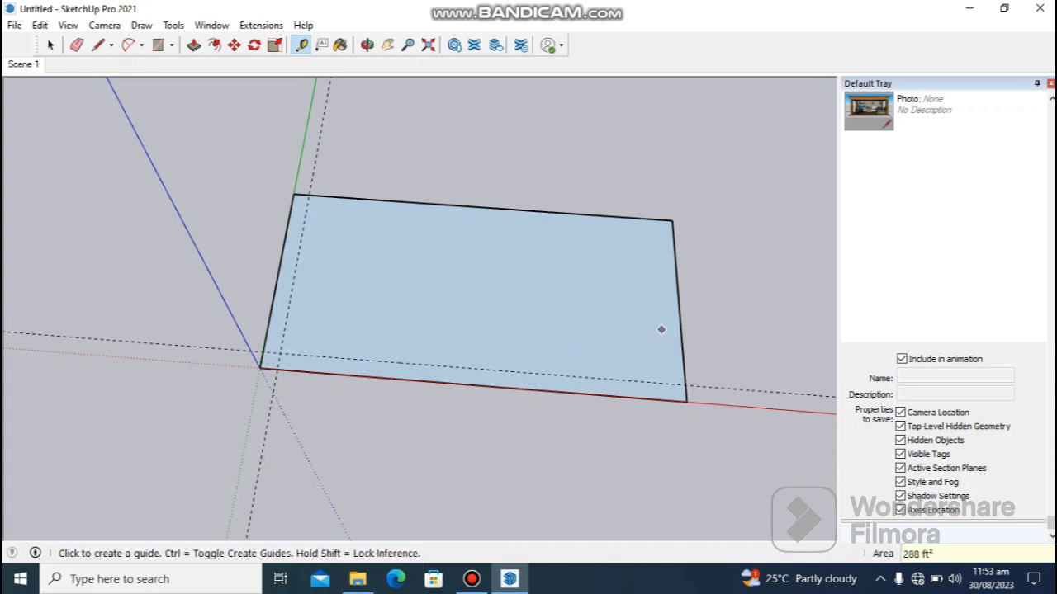
left_click(679, 327)
type("1")
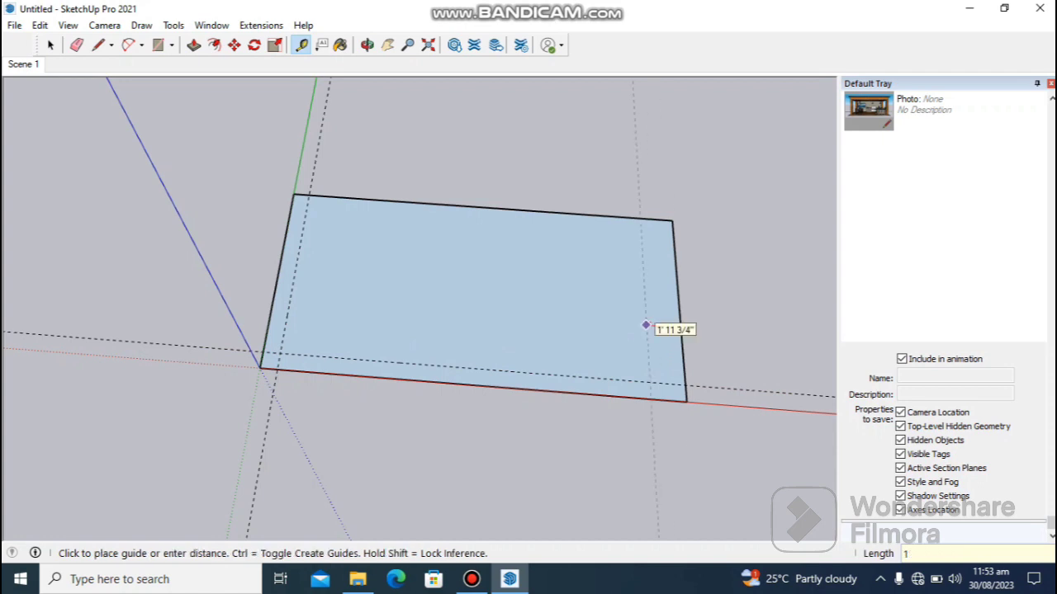
key("Return")
left_click(538, 212)
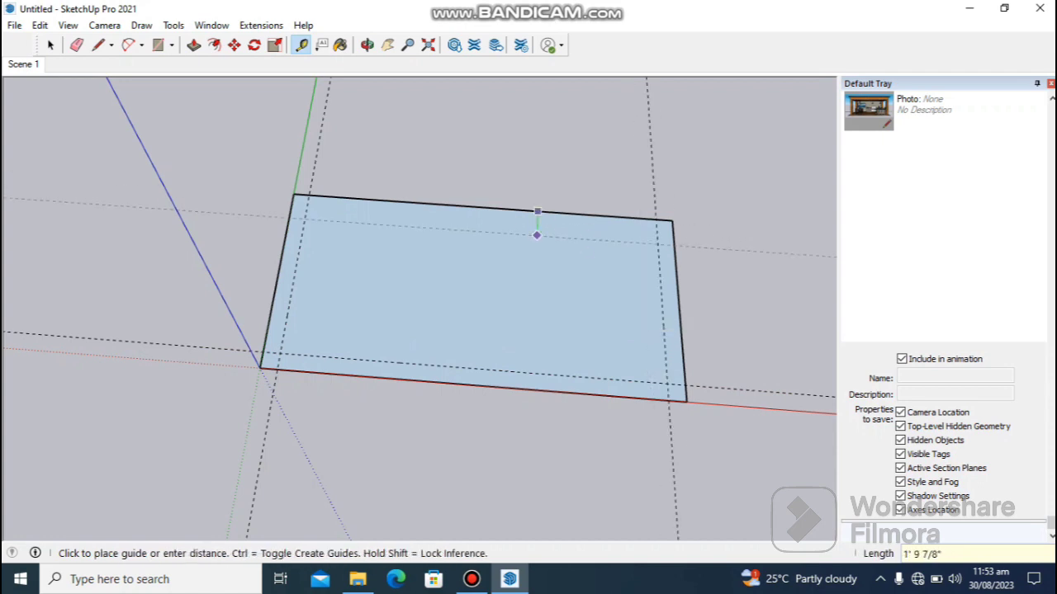
type("1")
key("Return")
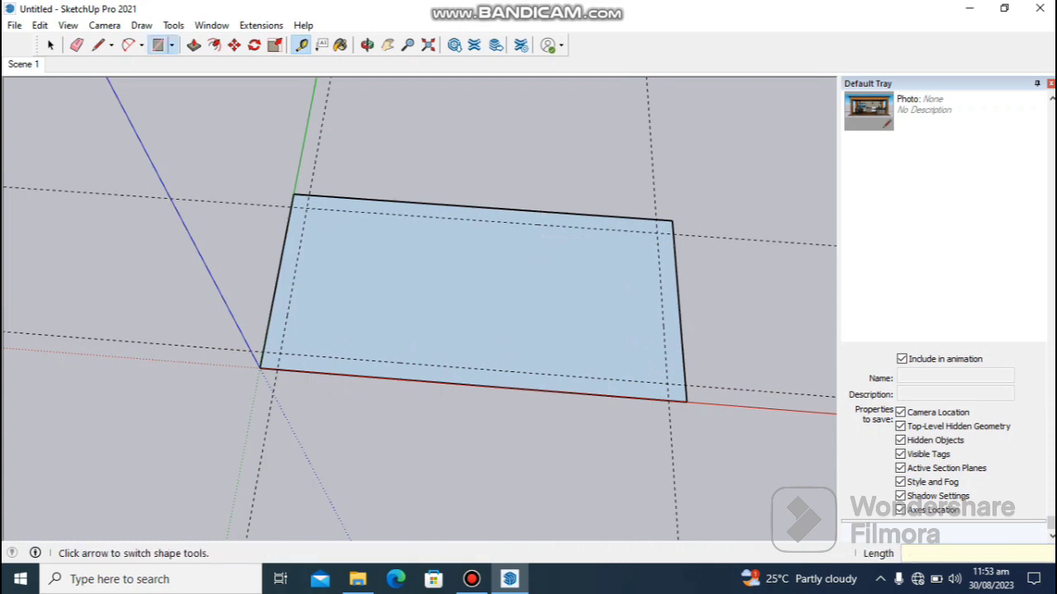
- Draw a 1' by 1' square on the base from the guide intersection nearest the origin
left_click(171, 45)
left_click(189, 66)
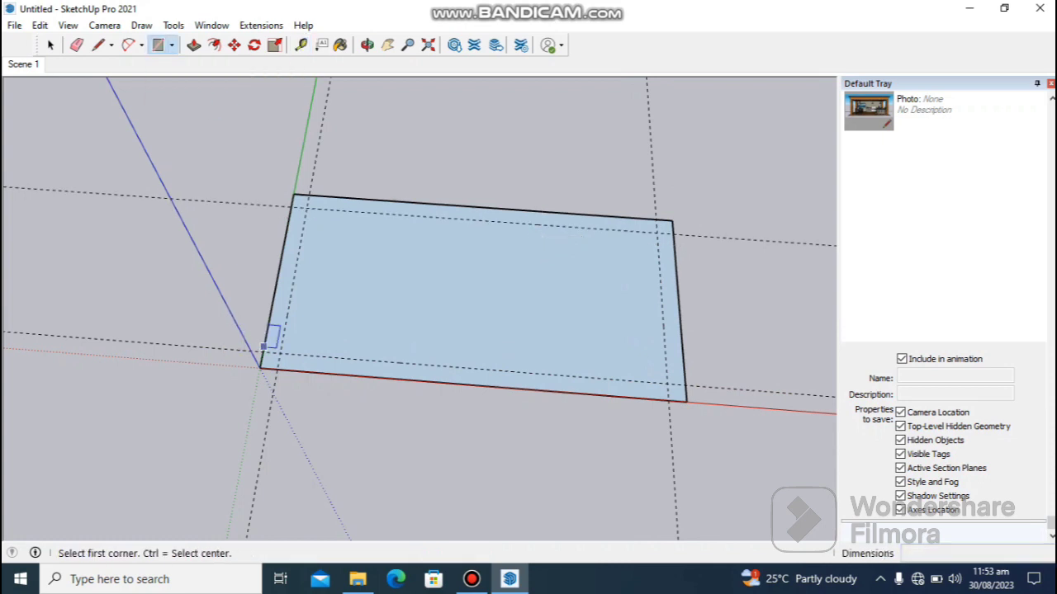
scroll(295, 342, "up", 5)
left_click(289, 357)
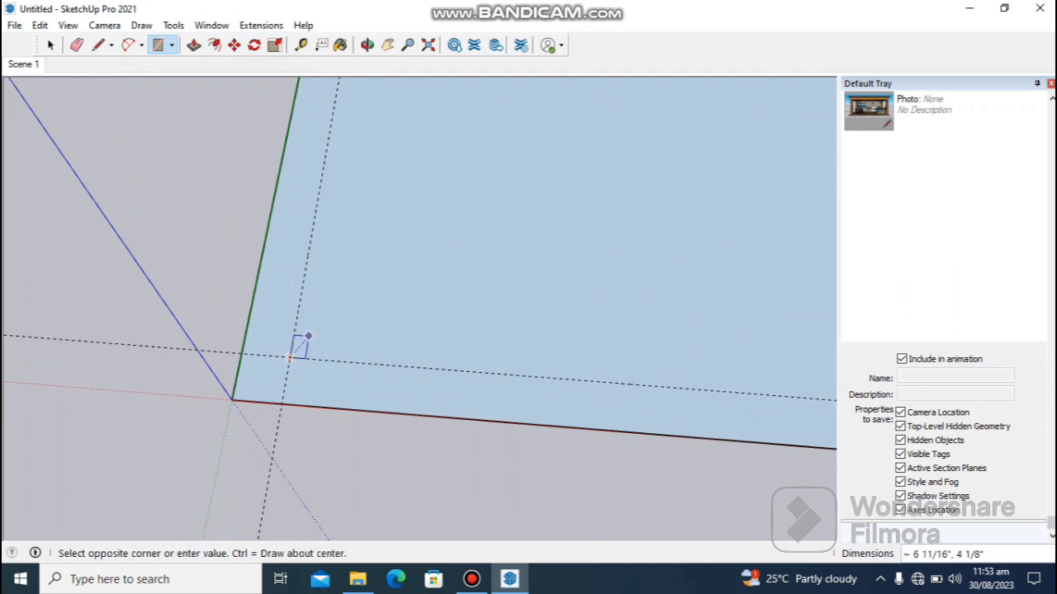
type("1")
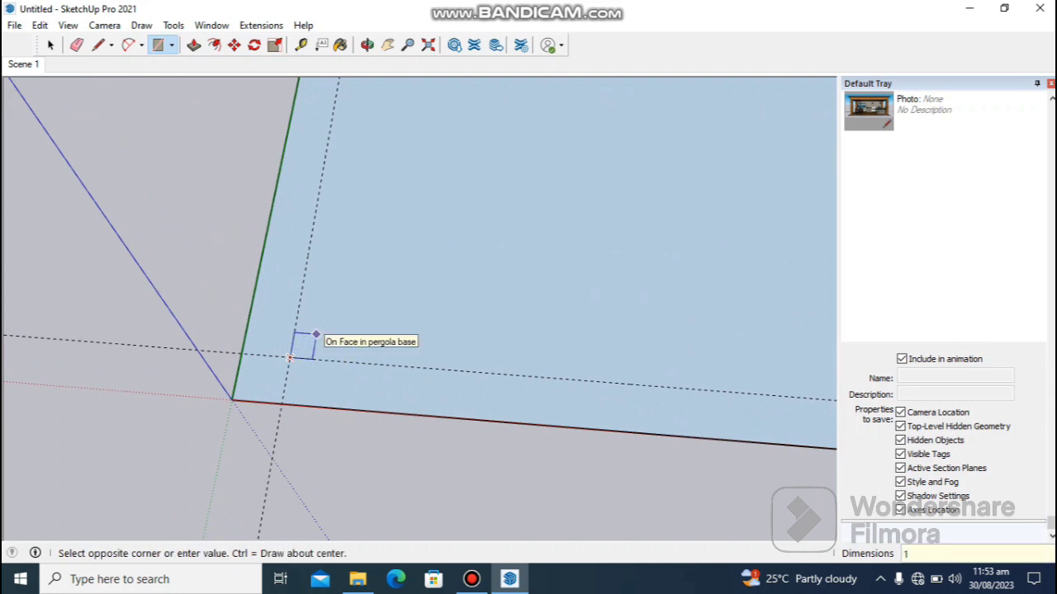
type("',1'")
key("Return")
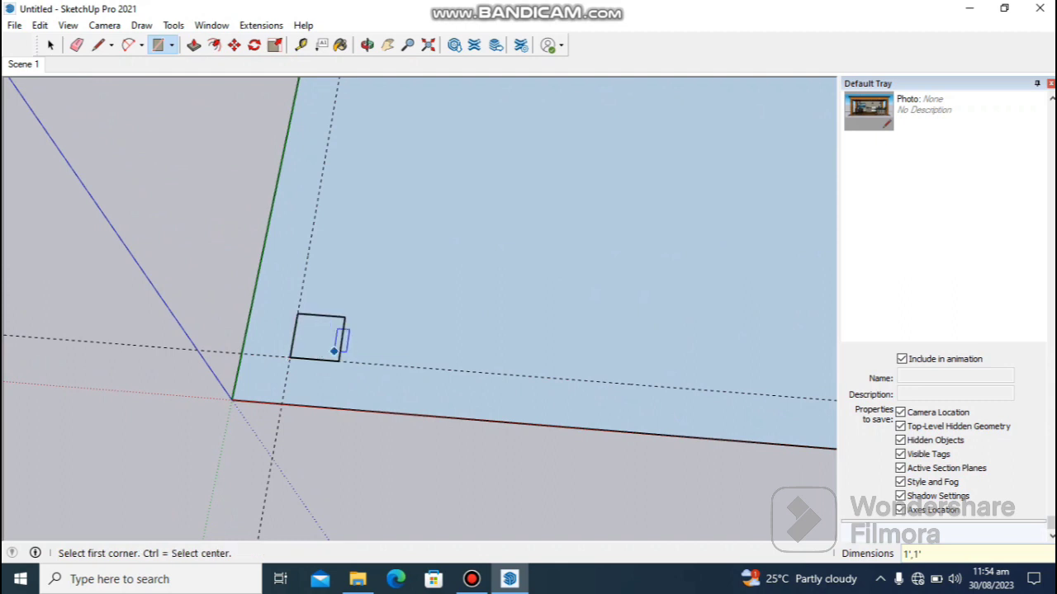
- Push/Pull the small square upward by 1' to form a block
key("space")
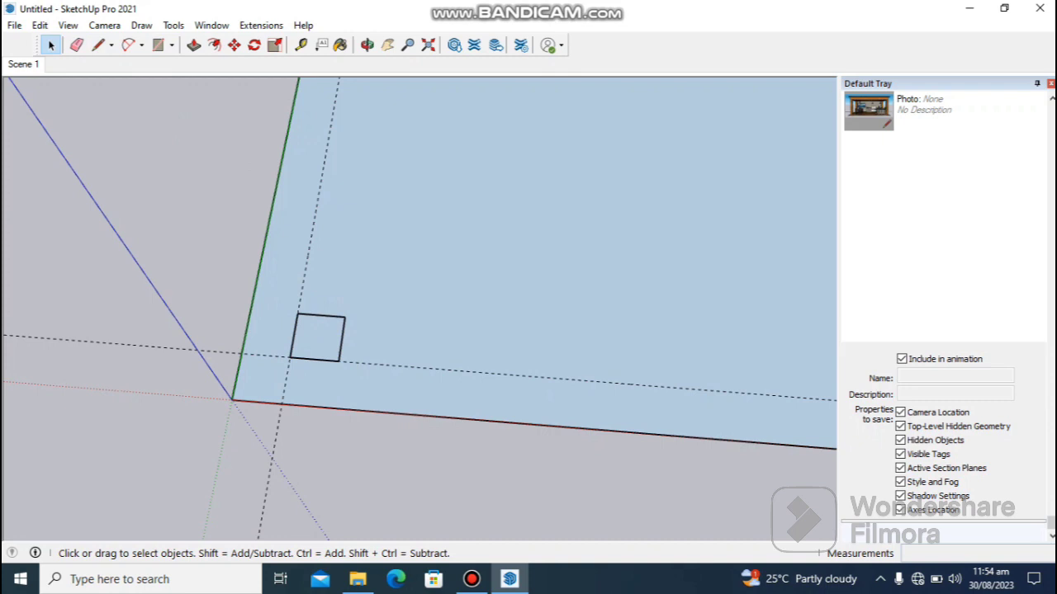
left_click_drag(278, 293, 361, 375)
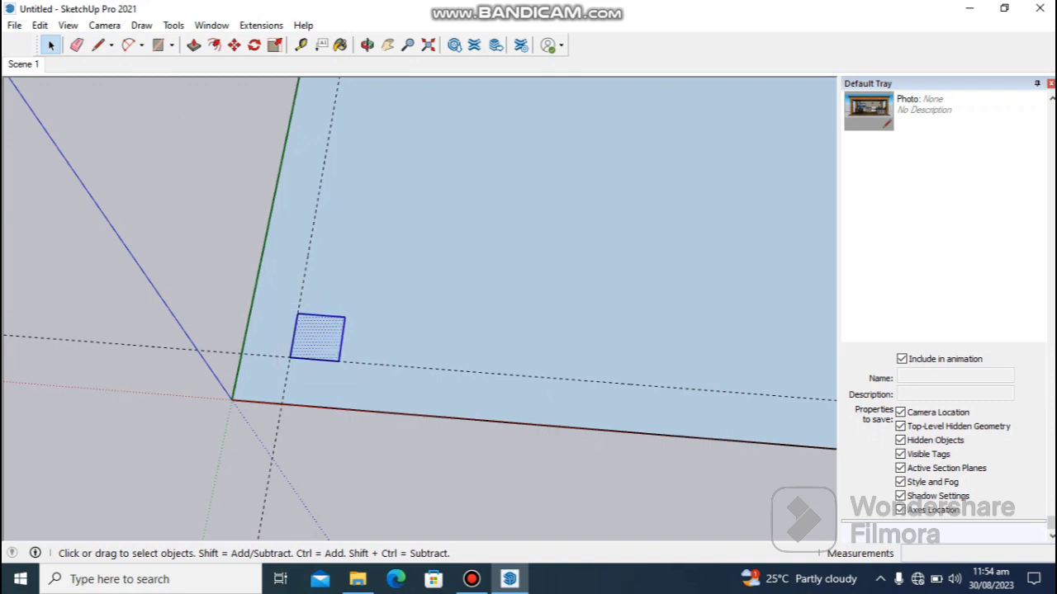
key("Escape")
middle_click_drag(412, 314, 376, 321)
key("p")
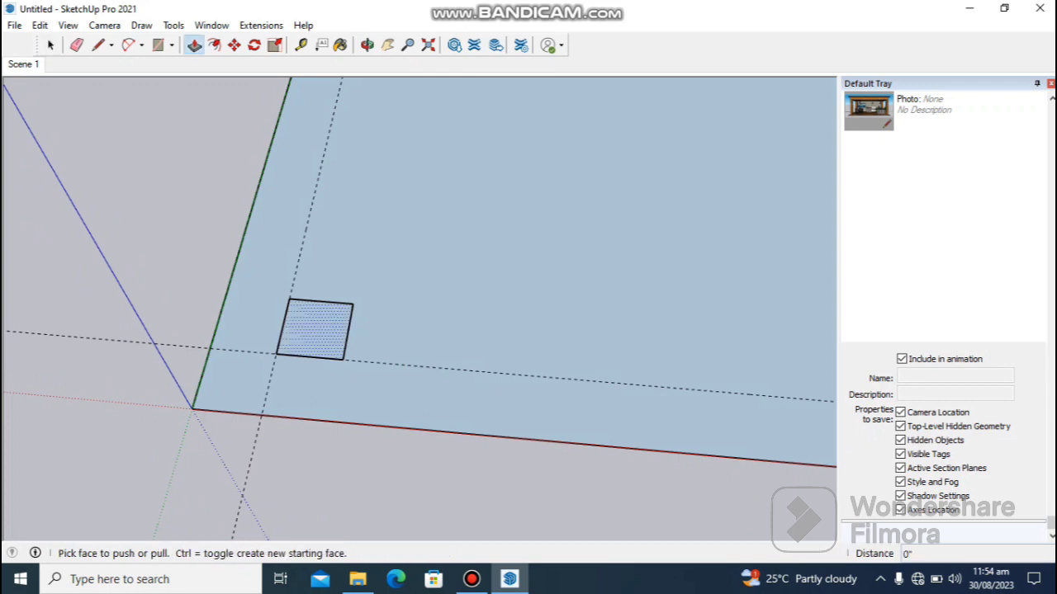
left_click_drag(315, 329, 310, 294)
type("1")
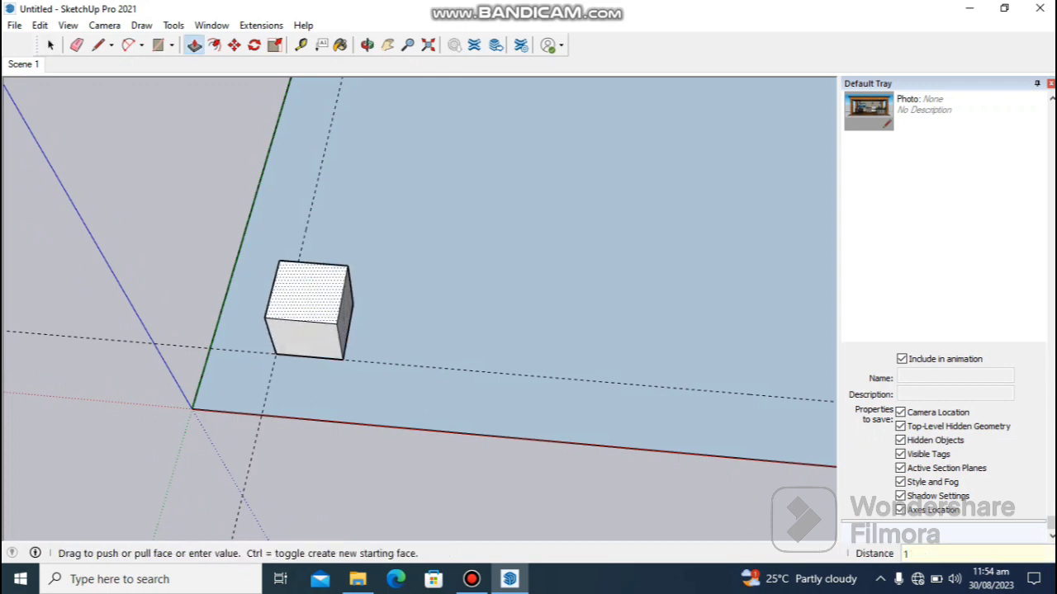
key("Return")
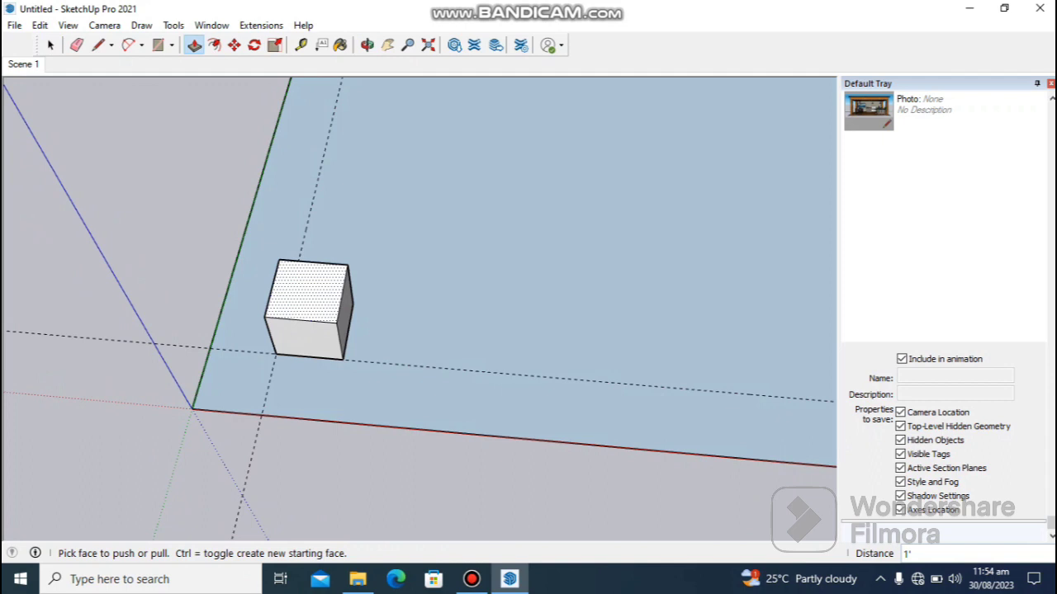
- Select the whole 1' block and turn it into a component named "pillars"
scroll(348, 272, "down", 1)
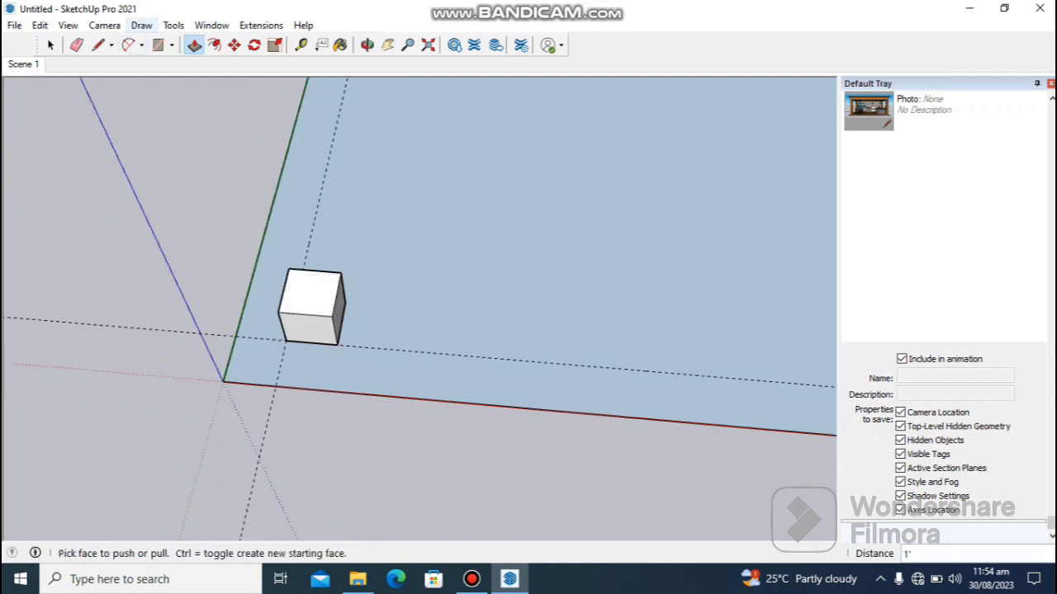
left_click(50, 44)
left_click_drag(364, 338, 367, 359)
left_click(367, 359)
left_click(312, 285)
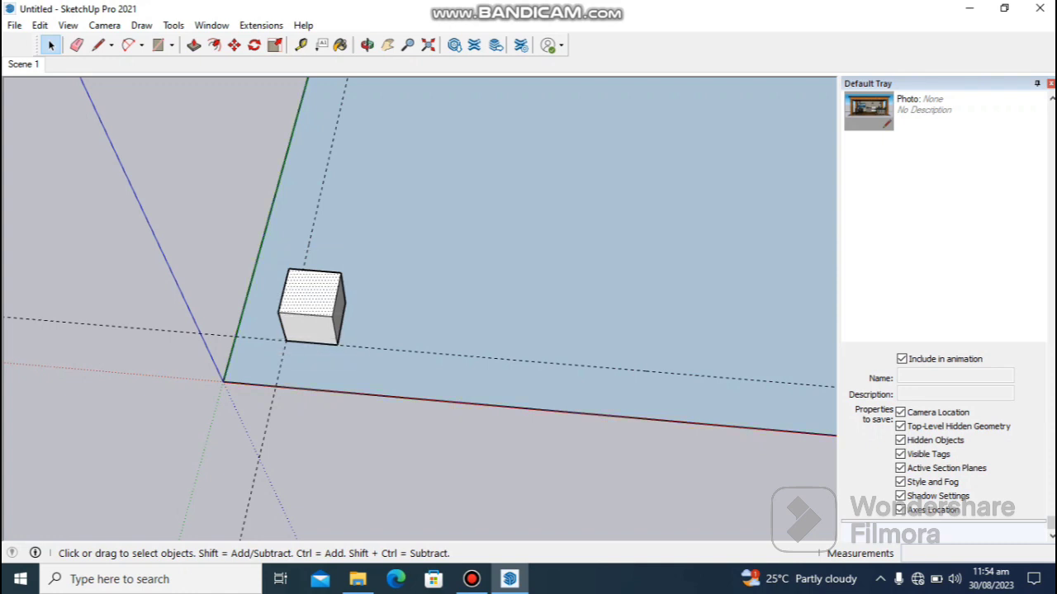
left_click_drag(271, 254, 351, 346)
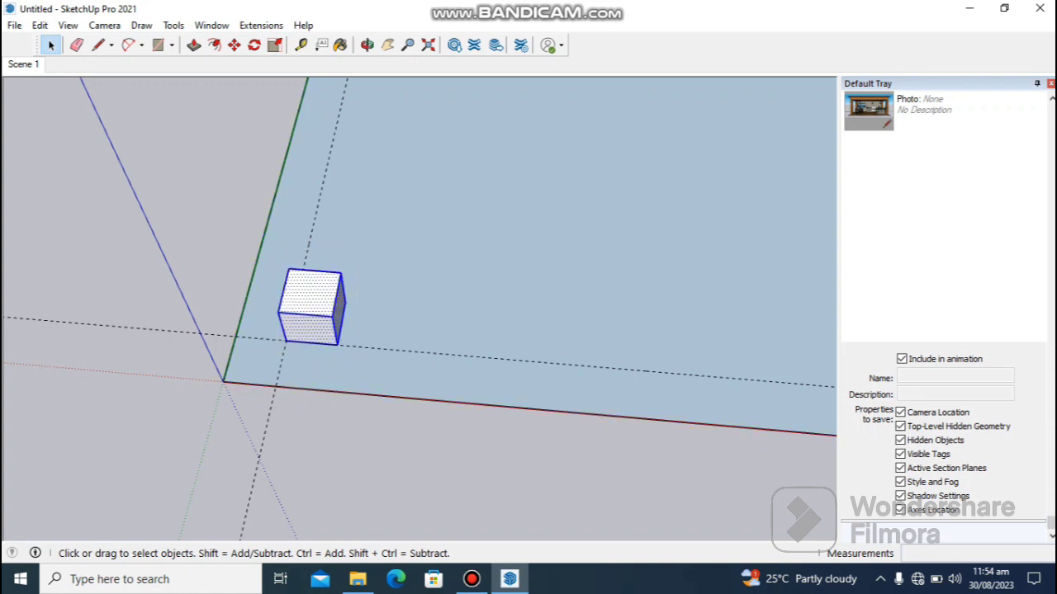
right_click(329, 313)
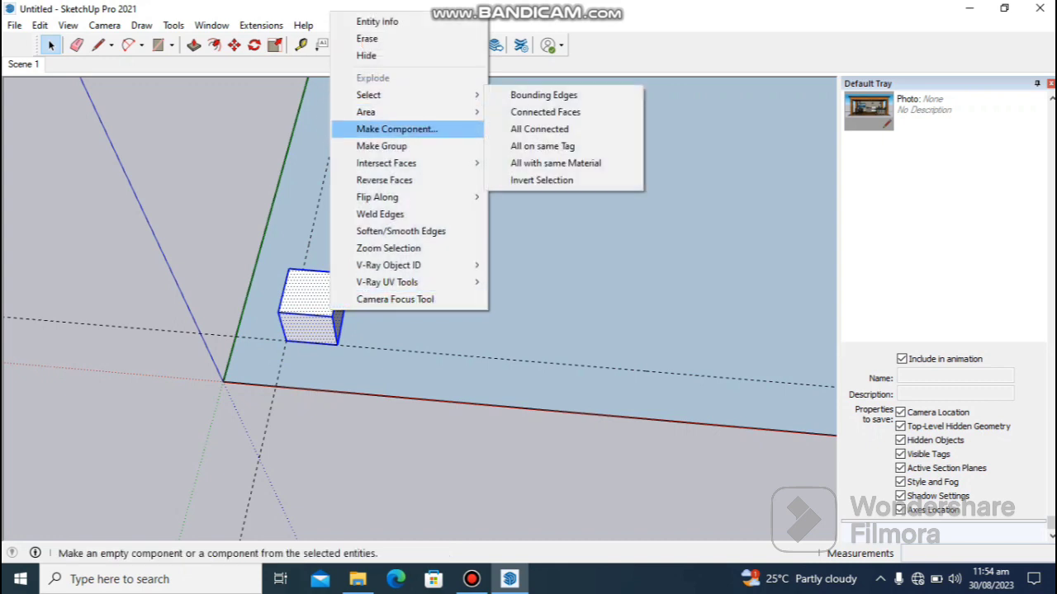
left_click(396, 128)
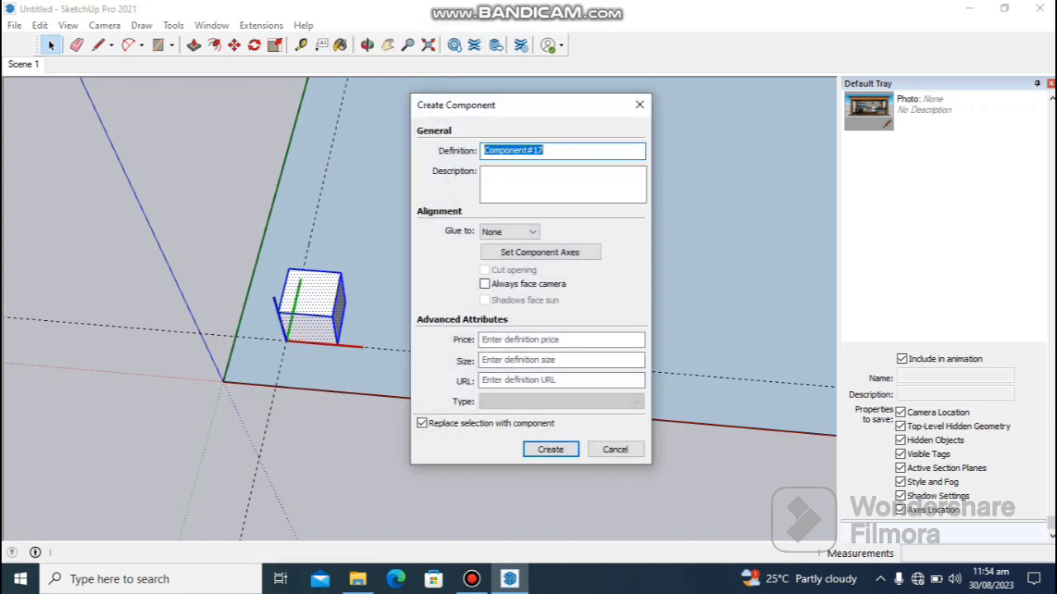
type("pillars")
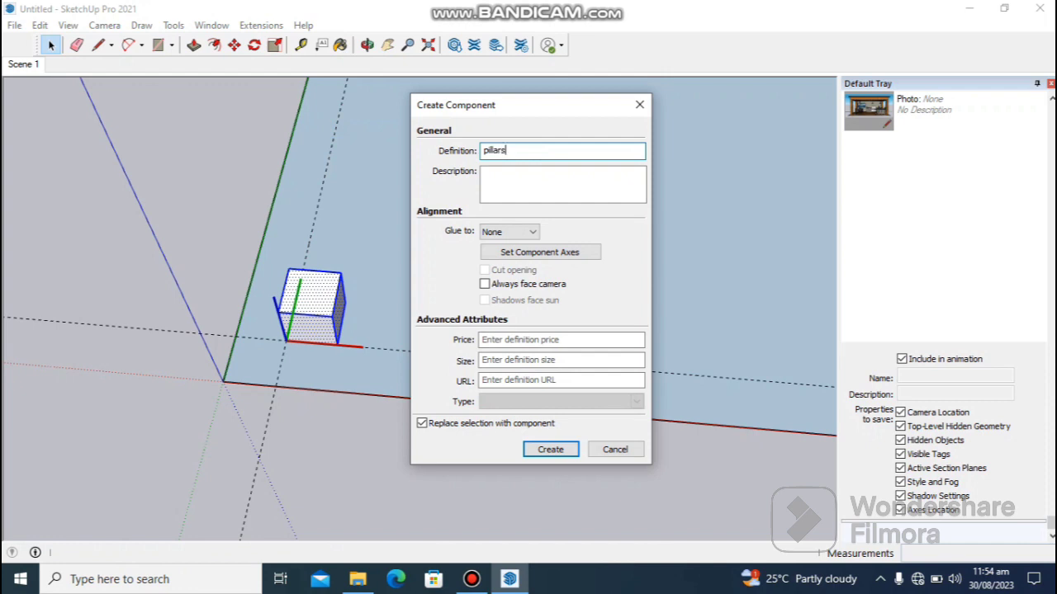
key("Return")
scroll(332, 333, "up", 4)
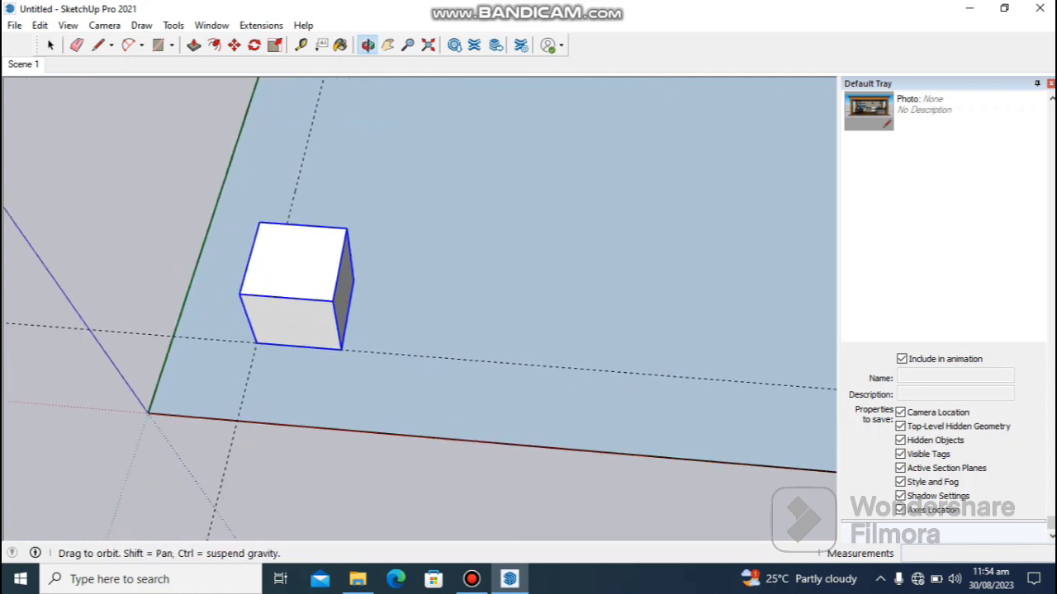
middle_click_drag(332, 334, 357, 256)
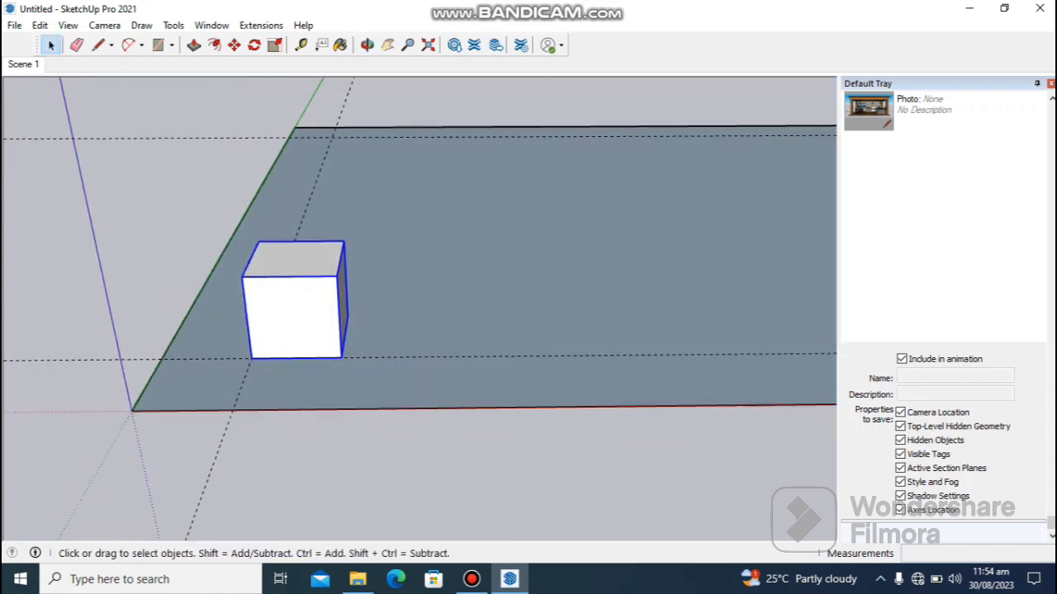
key("m")
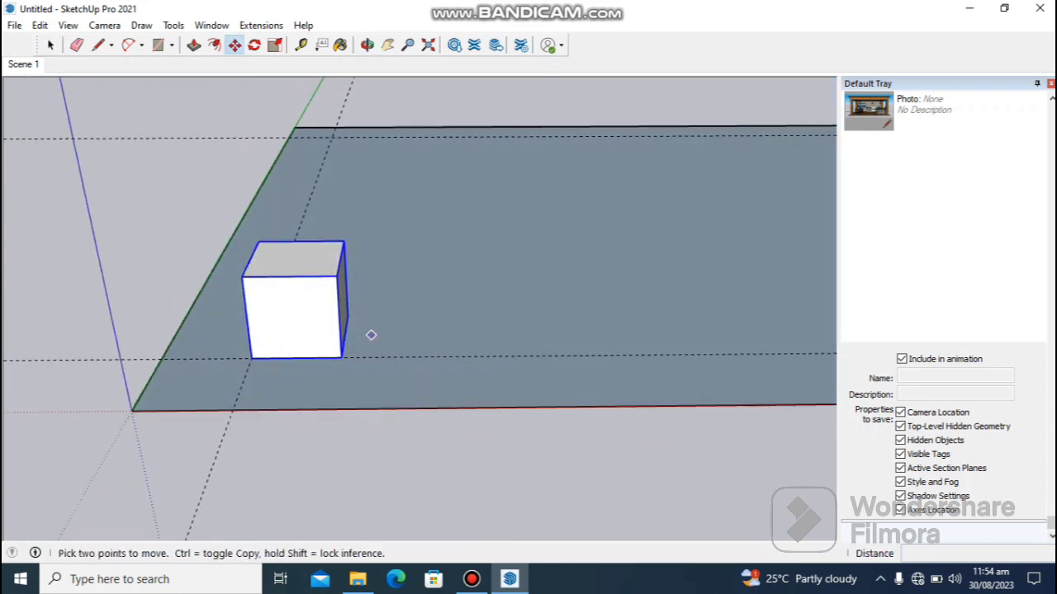
key("ctrl")
left_click(341, 357)
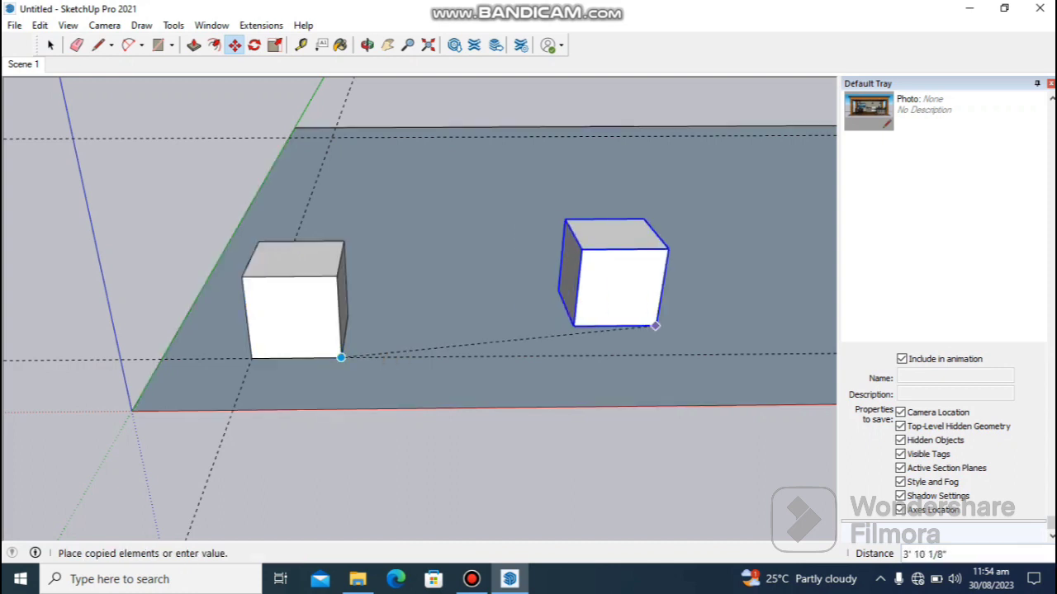
scroll(803, 341, "down", 3)
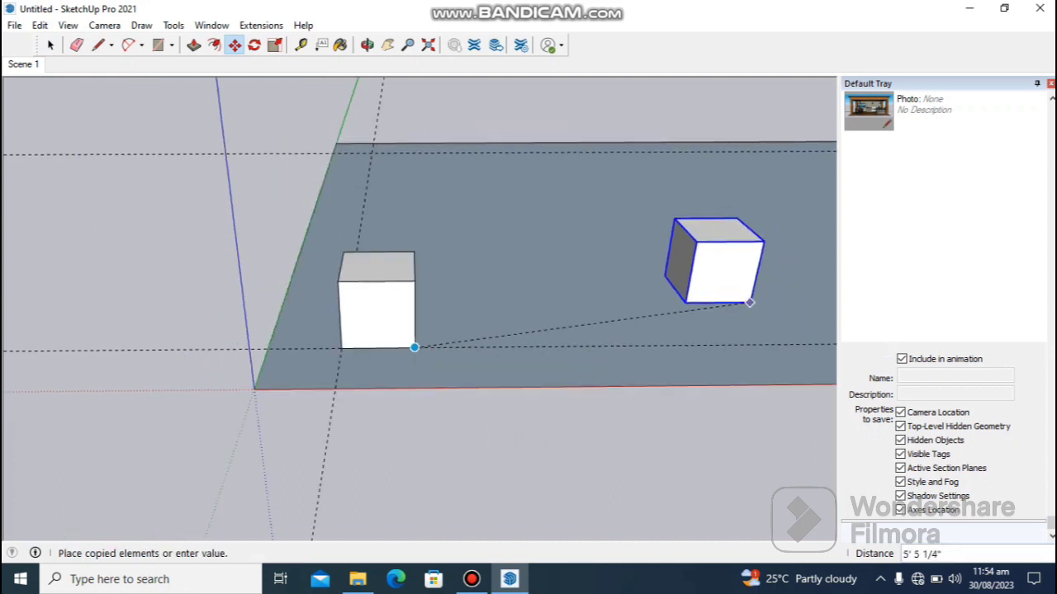
key("h")
left_click_drag(736, 288, 390, 310)
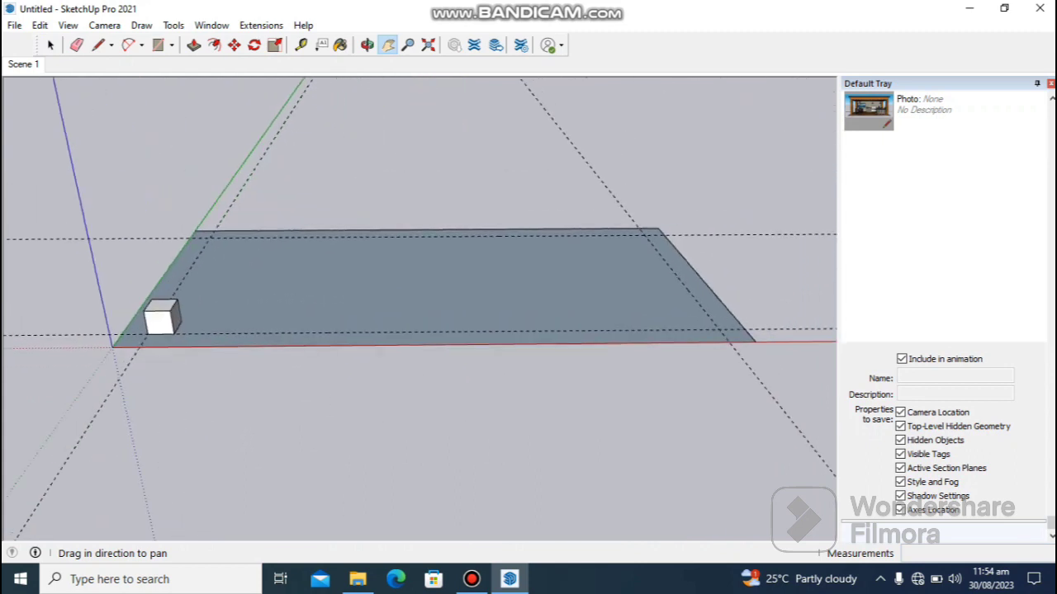
- Copy the pillar block 21' along the red axis to the guide intersection at the base's opposite end
left_click(50, 44)
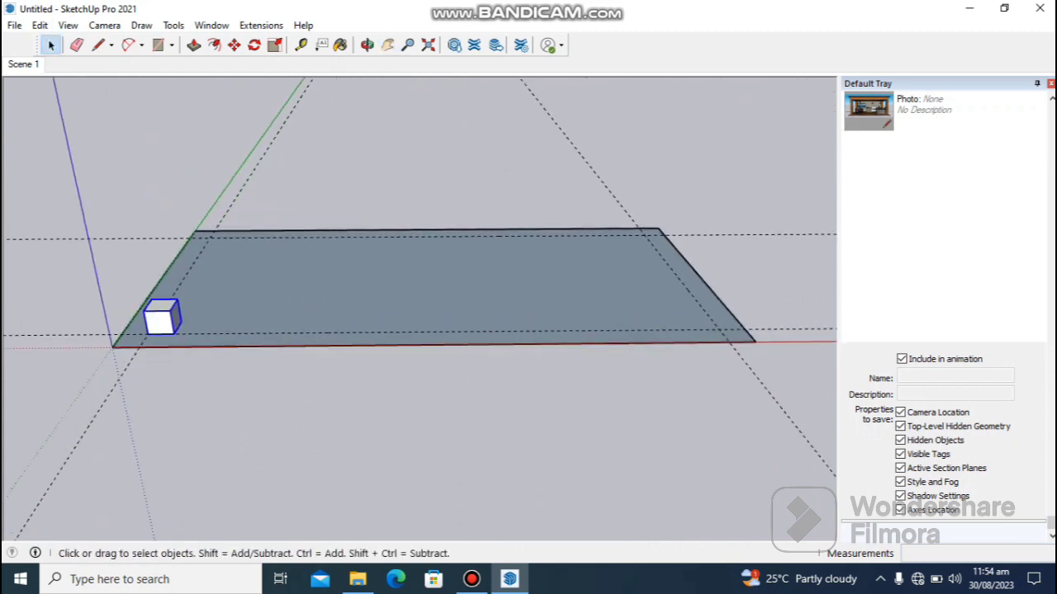
key("m")
left_click(173, 333, "ctrl")
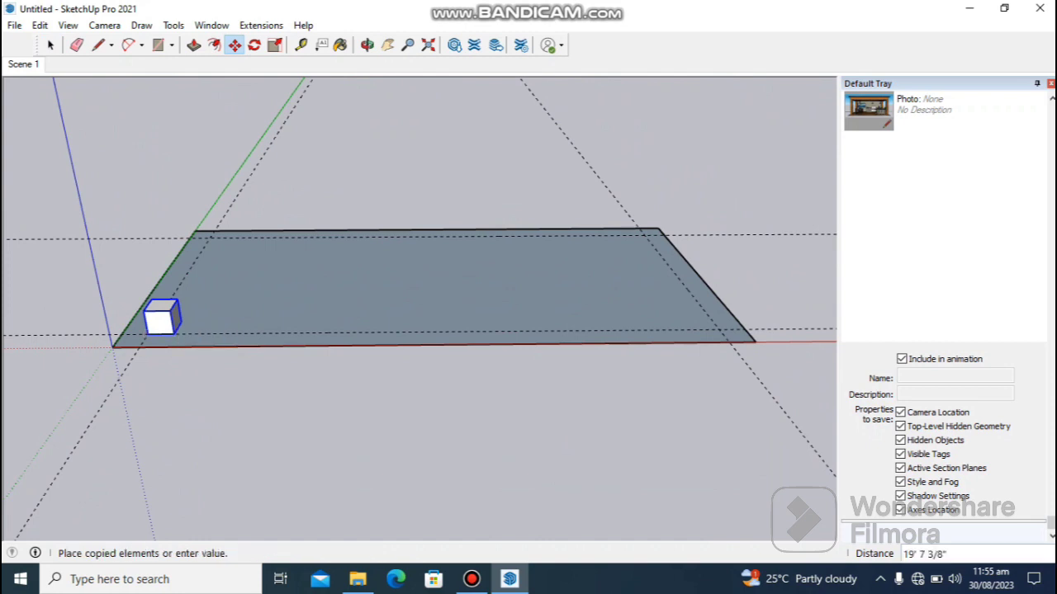
left_click(718, 329)
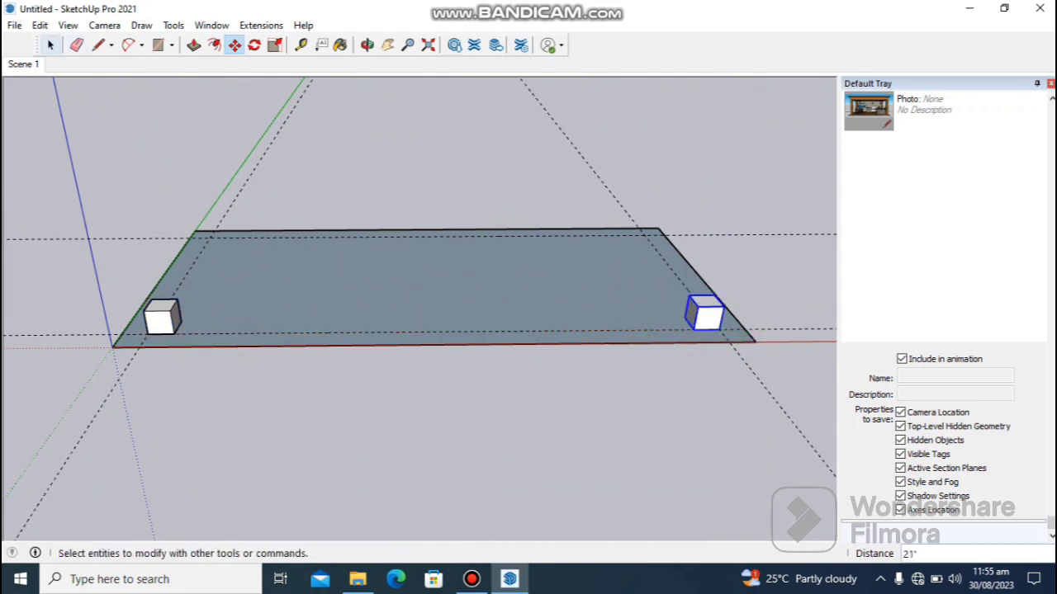
- Select both pillar blocks and copy them 9' along the green axis onto the far guide intersections
left_click(50, 45)
left_click(162, 319, "shift")
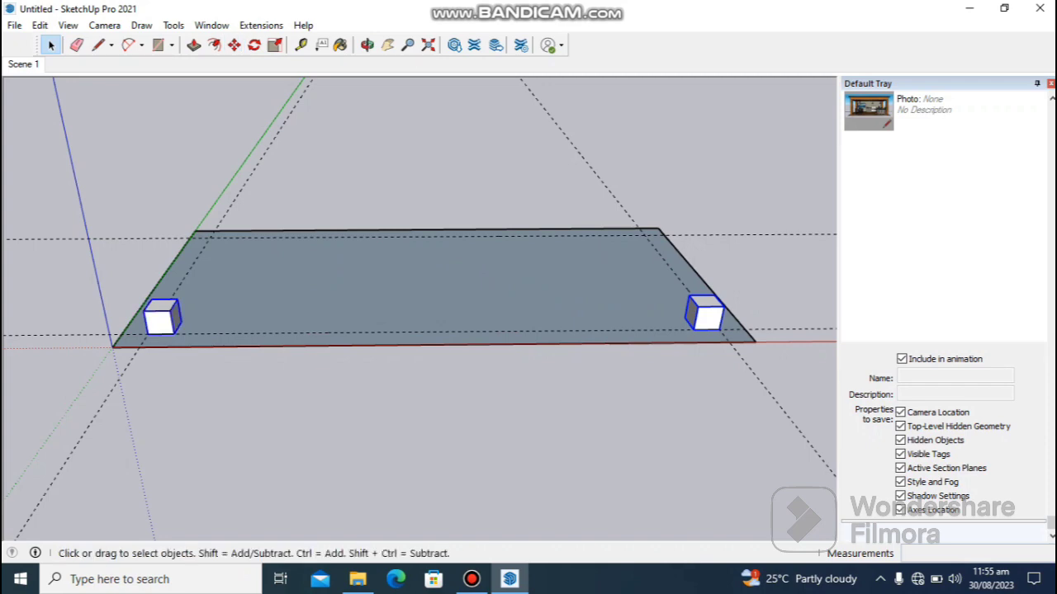
middle_click_drag(438, 334, 265, 307)
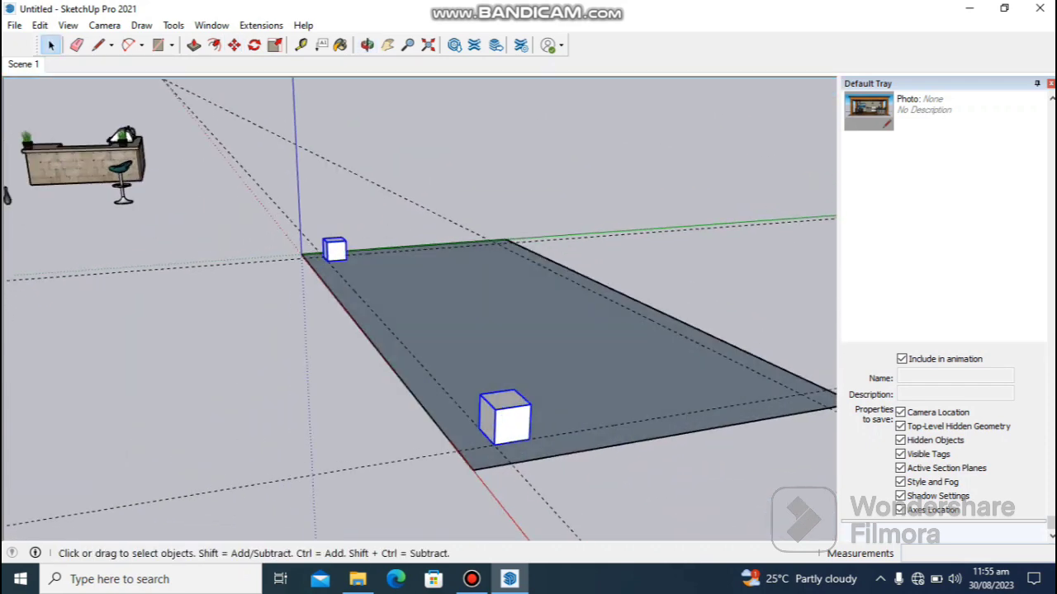
key("m")
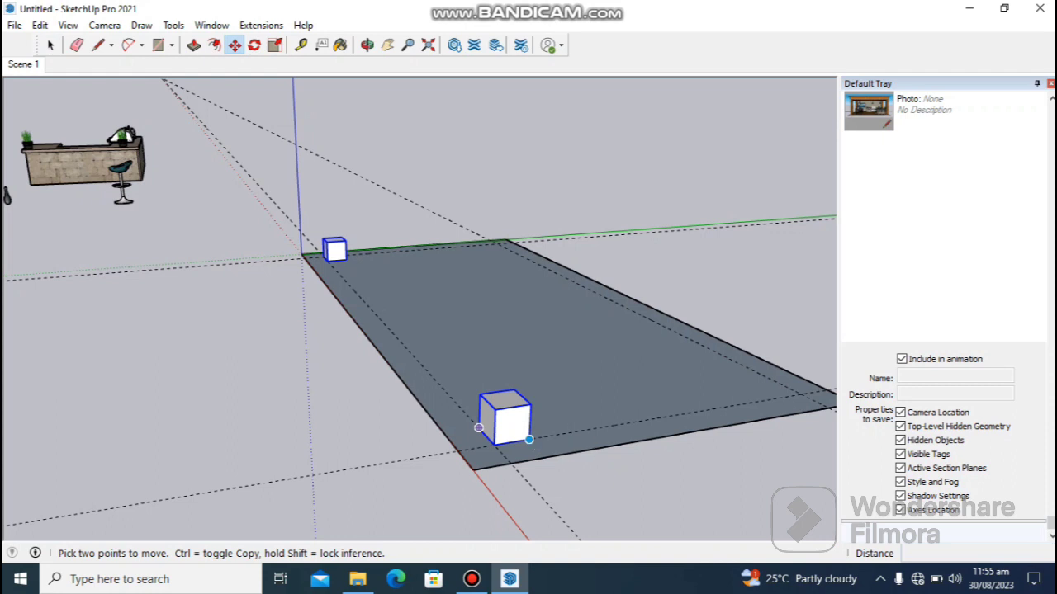
key("ctrl")
left_click(528, 439)
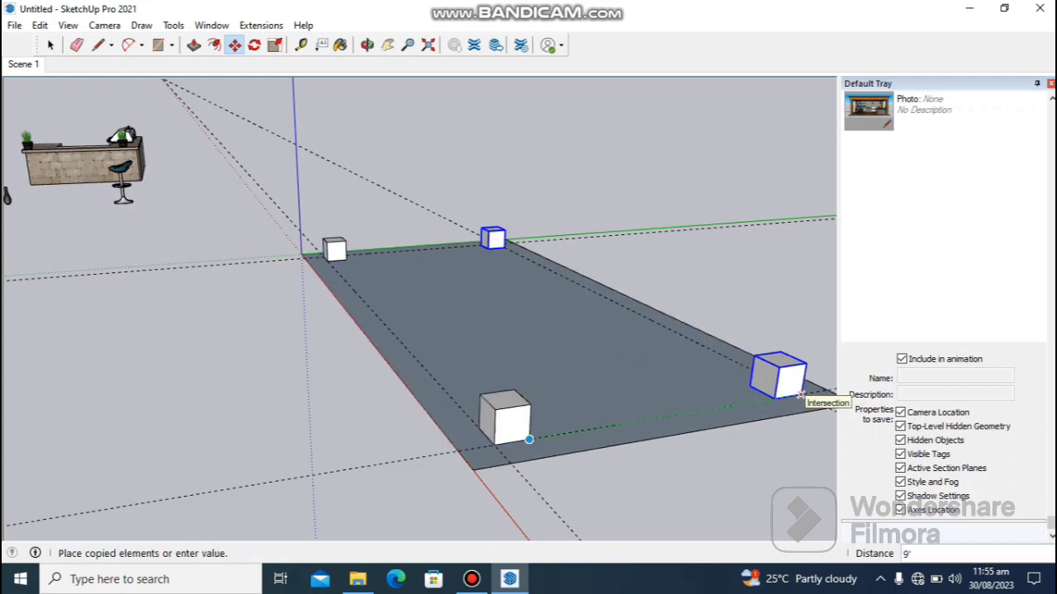
left_click(799, 396)
middle_click_drag(793, 394, 627, 446)
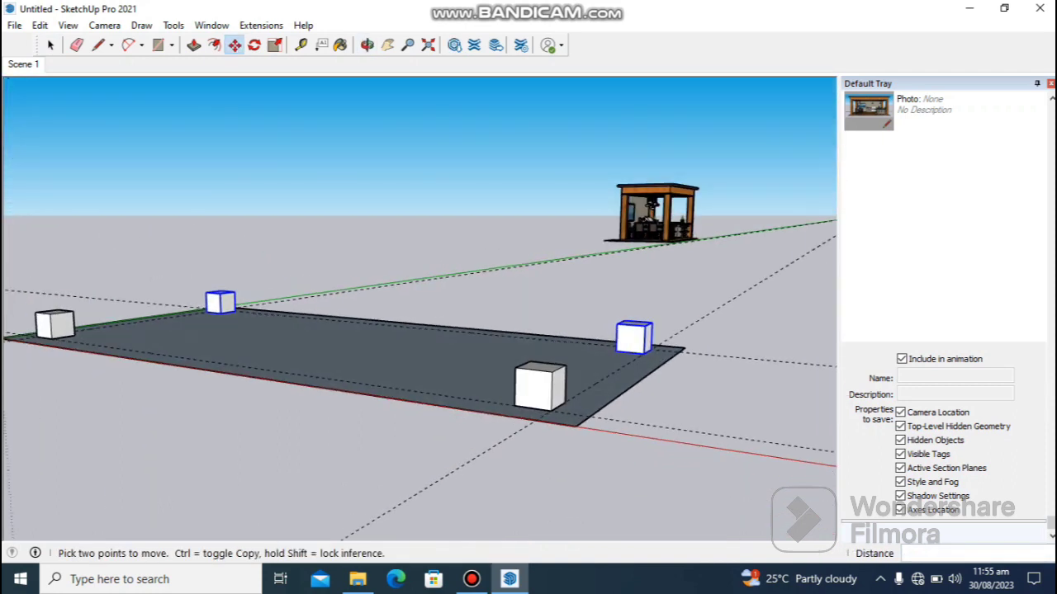
key("space")
left_click(628, 462)
- Open the pillar component nearest the origin for editing and Push/Pull its top face up by 9'
middle_click_drag(610, 396, 724, 450)
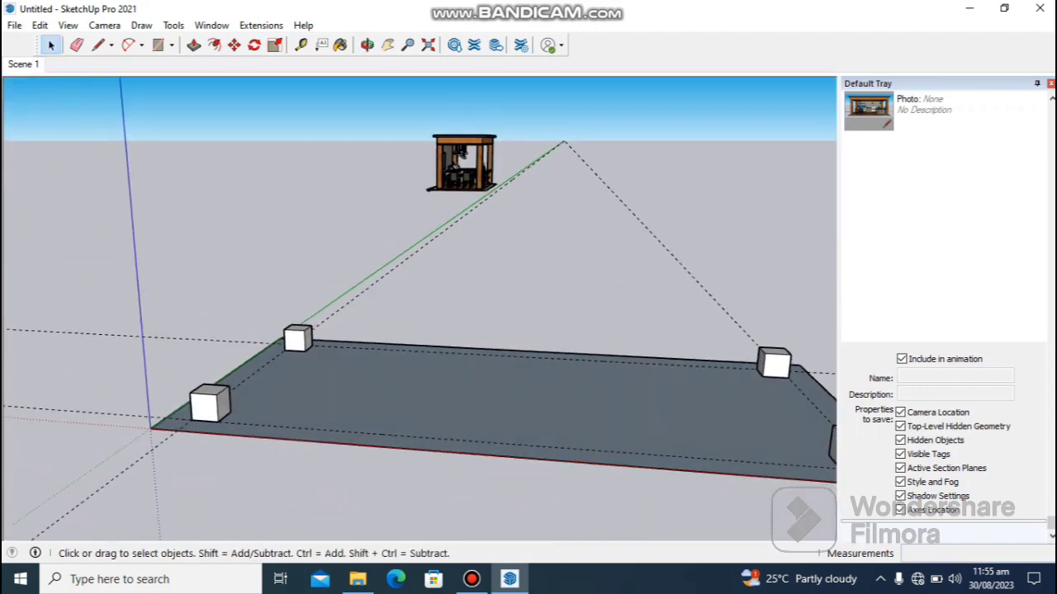
key("p")
scroll(217, 397, "up", 2)
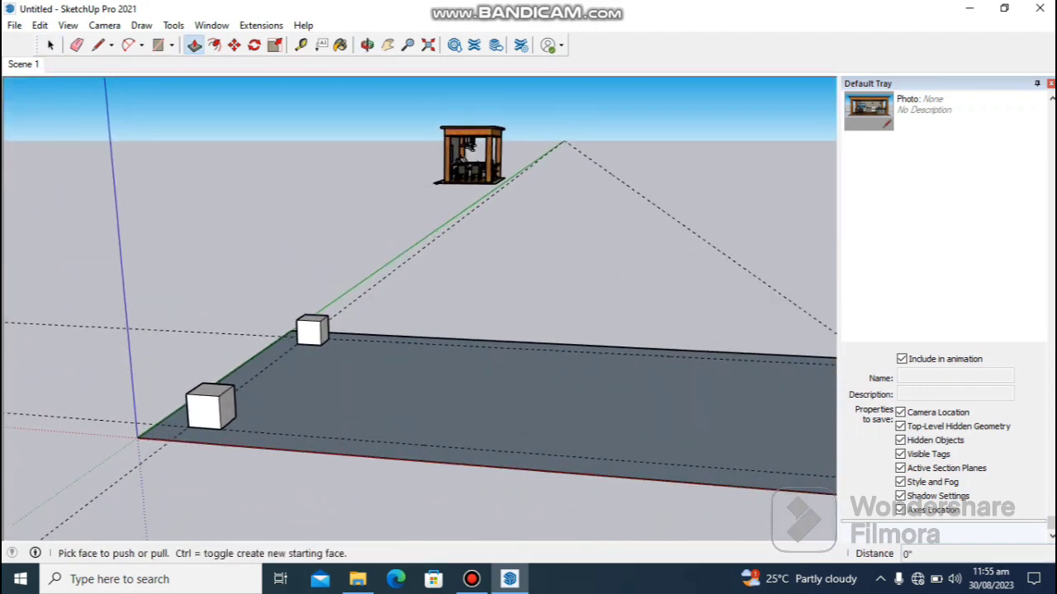
middle_click_drag(216, 396, 219, 436)
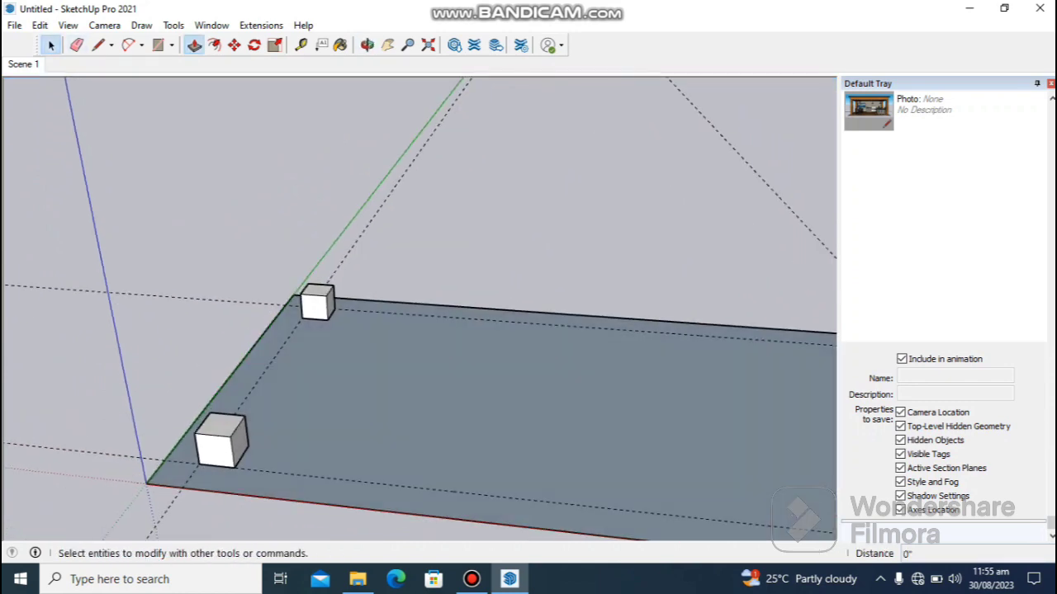
left_click(50, 44)
double_click(221, 441)
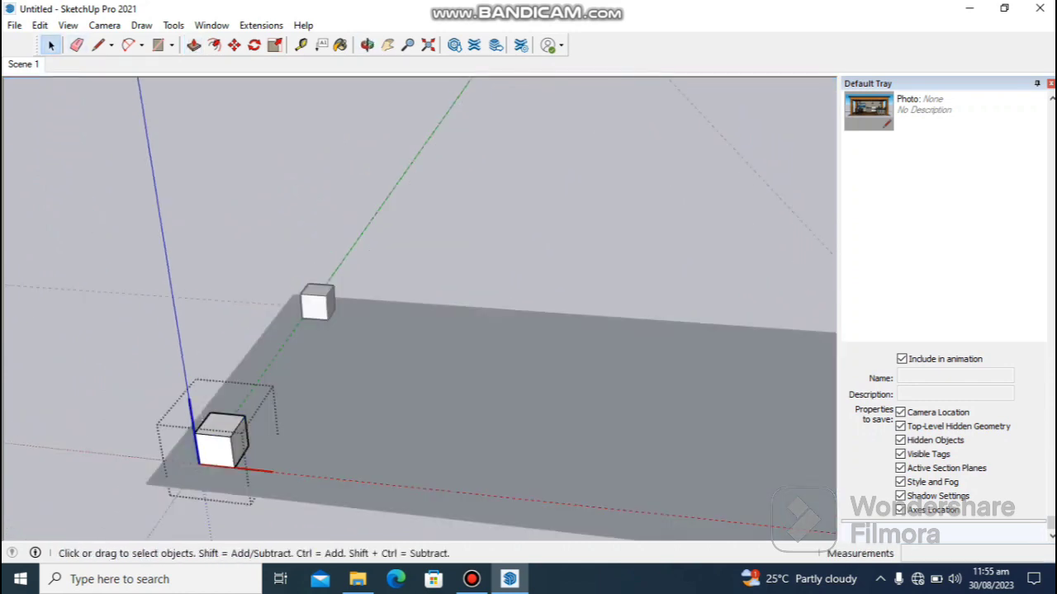
key("p")
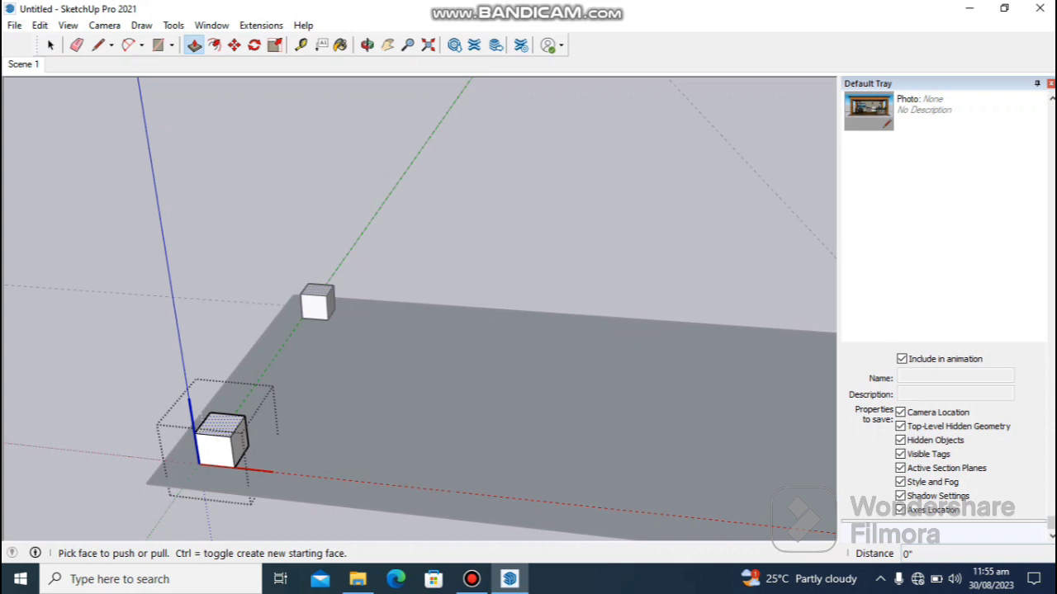
left_click(220, 425)
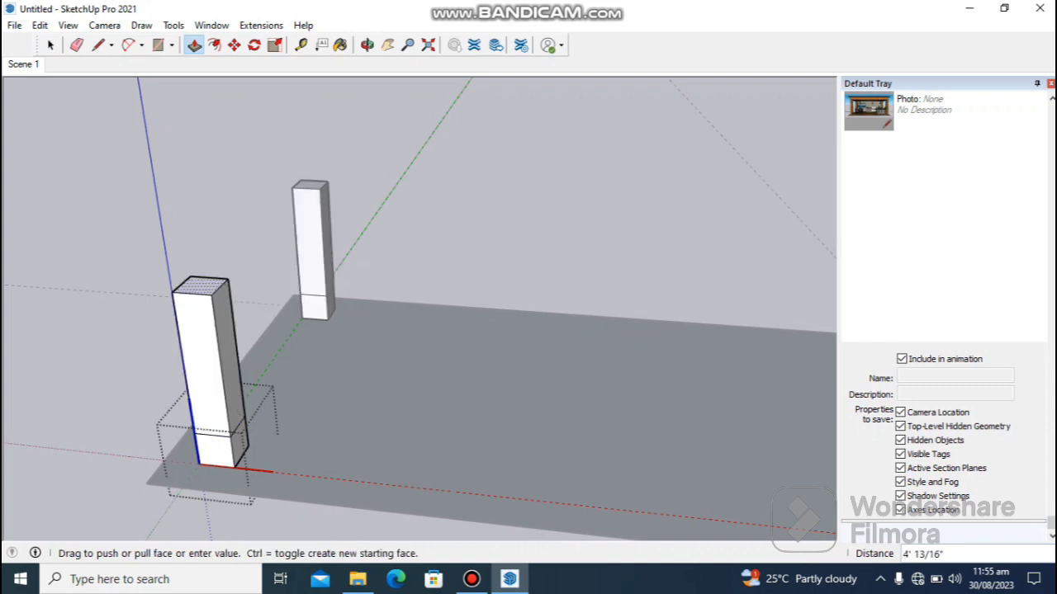
type("8")
key("Return")
scroll(264, 296, "down", 2)
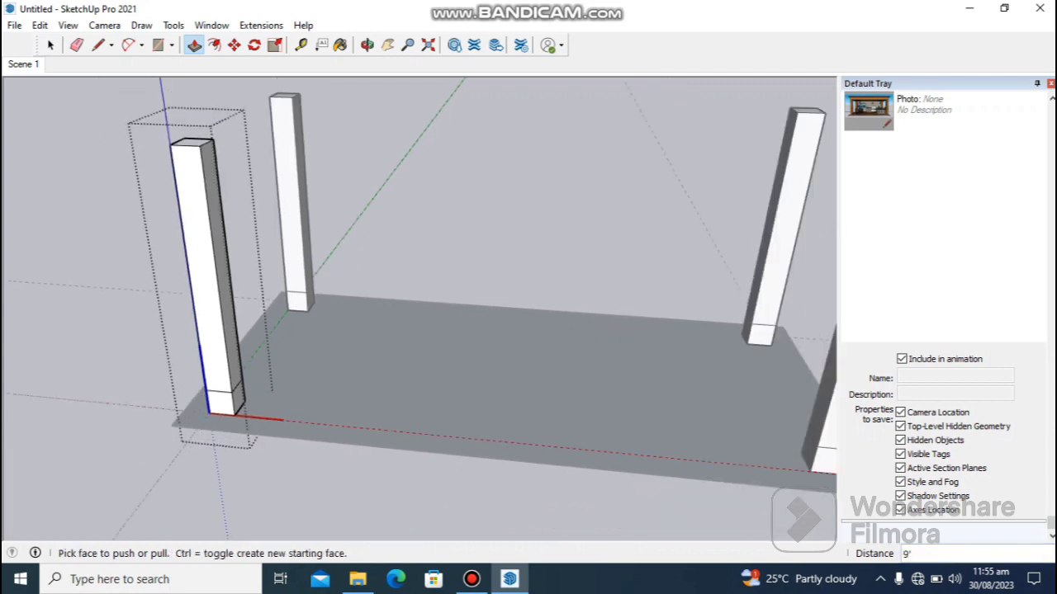
- Erase the leftover horizontal edges around the lower part of the pillar inside the component, and close the component
middle_click_drag(264, 295, 306, 299)
middle_click_drag(496, 346, 594, 330)
scroll(665, 350, "down", 3)
key("e")
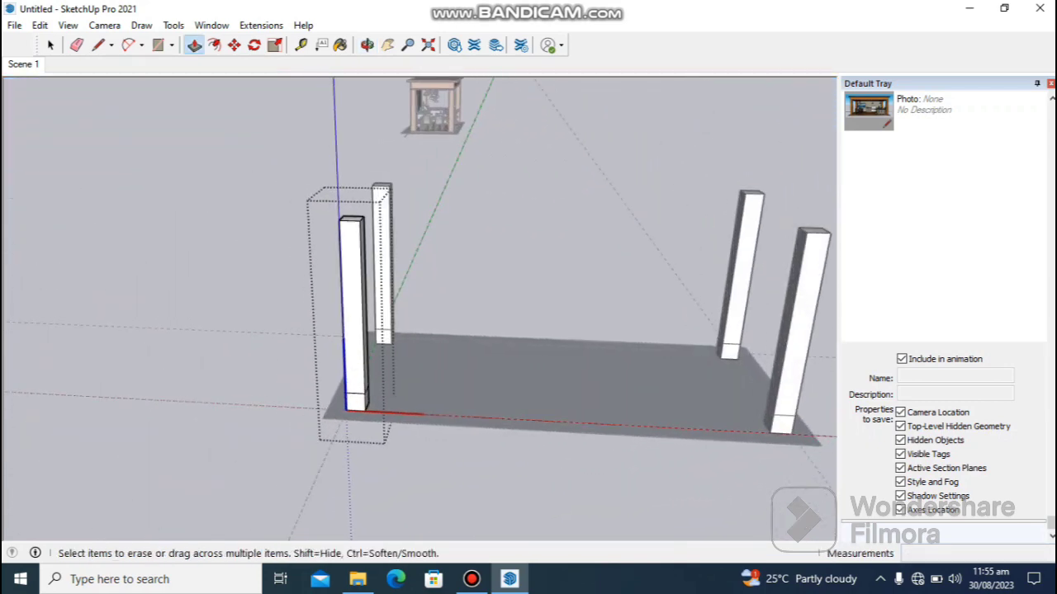
scroll(358, 390, "up", 6)
left_click(360, 380)
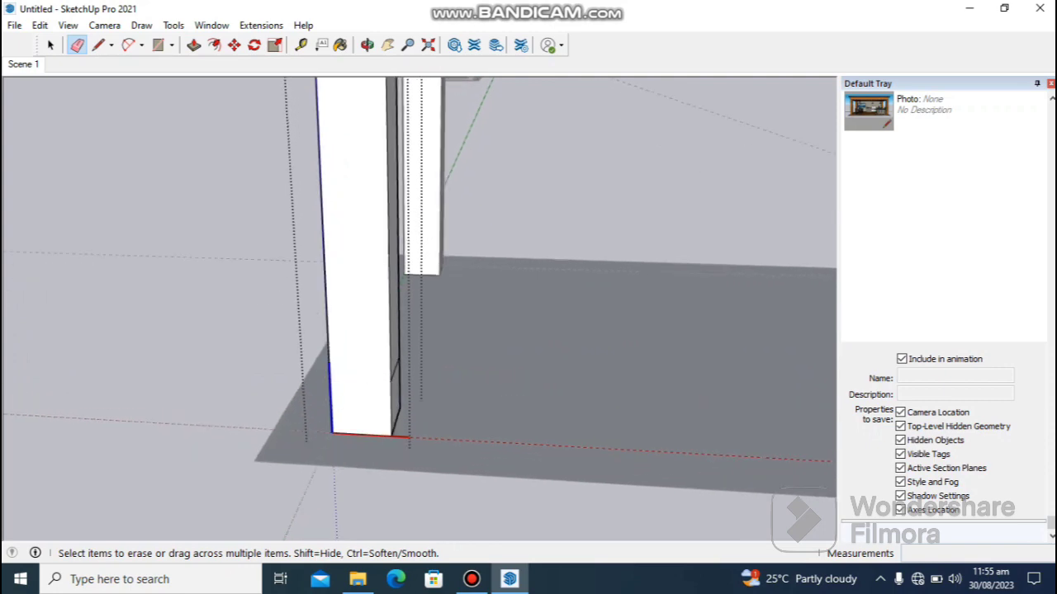
left_click(398, 368)
key("ctrl+z")
mouse_move(398, 368)
middle_mouse_down()
mouse_move(306, 391)
mouse_move(487, 372)
mouse_move(590, 343)
mouse_move(618, 320)
mouse_move(578, 314)
mouse_move(611, 425)
middle_mouse_up()
left_click(279, 376)
left_click(623, 317)
key("h")
left_click_drag(562, 178, 460, 256)
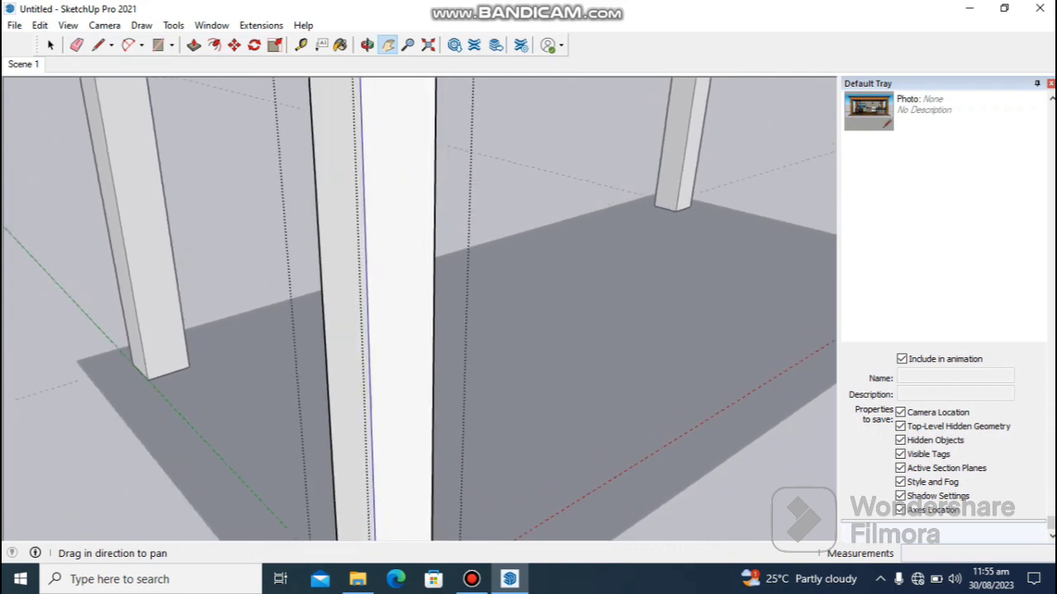
scroll(460, 256, "down", 5)
scroll(466, 254, "down", 3)
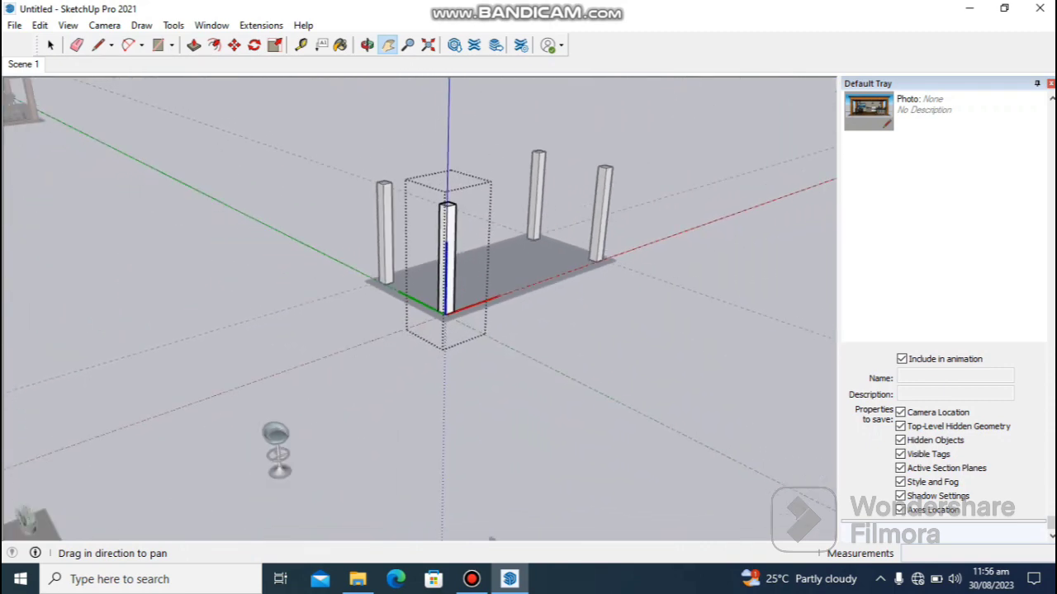
left_click(50, 44)
left_click(505, 166)
- Draw a line on the base between the outer corners of the two pillars along the red-axis side
scroll(504, 168, "up", 4)
middle_click_drag(504, 167, 456, 185)
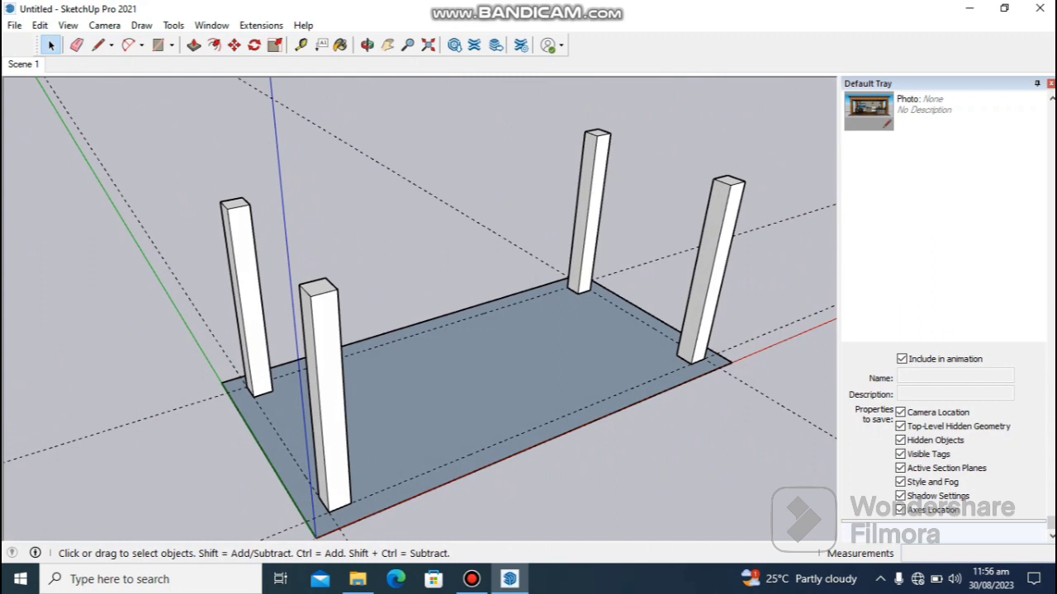
middle_click_drag(456, 314, 364, 305)
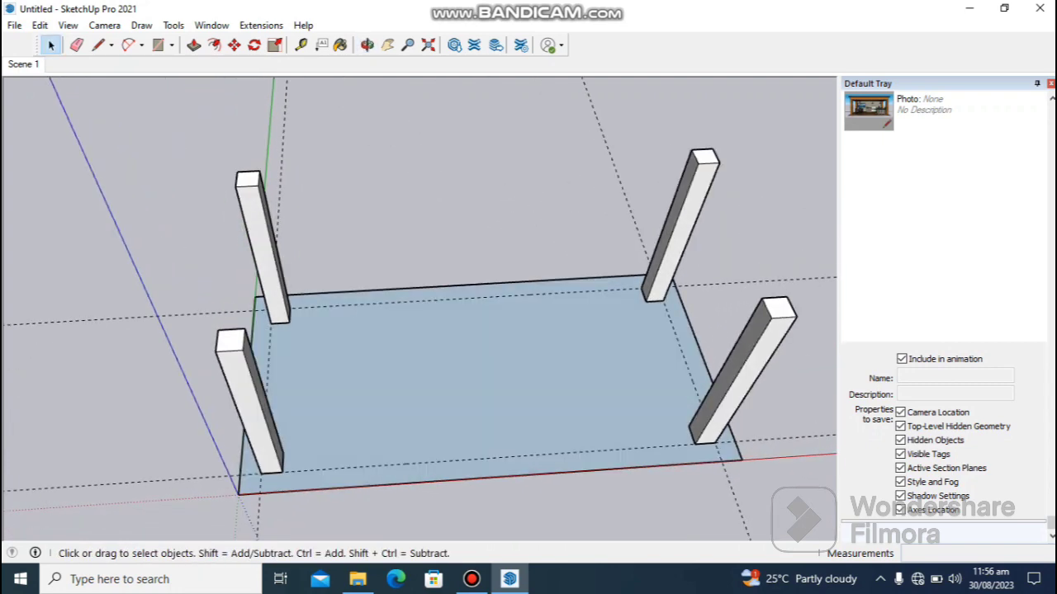
left_click(159, 46)
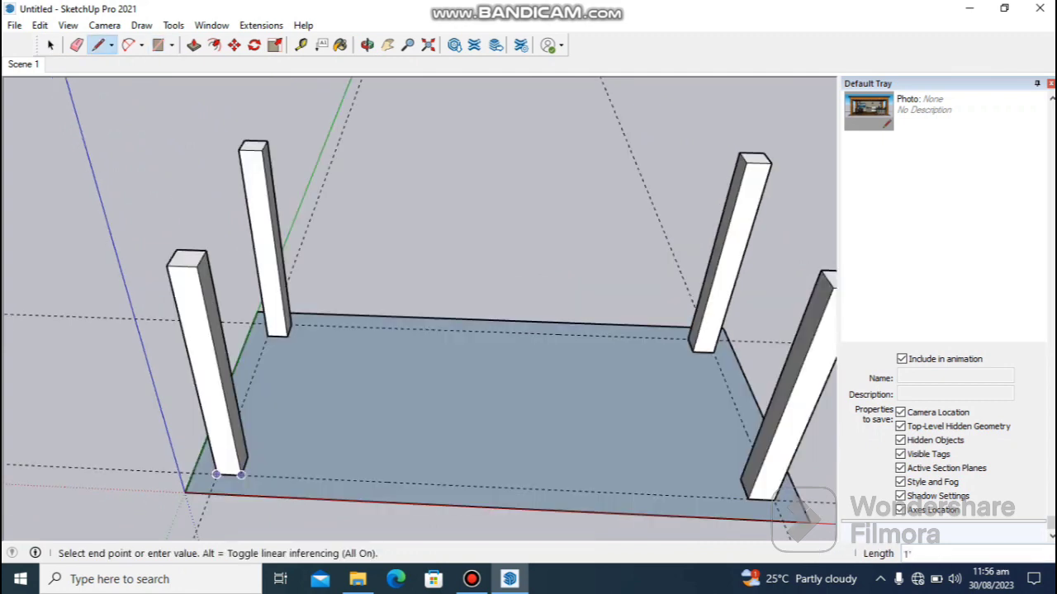
left_click(774, 500)
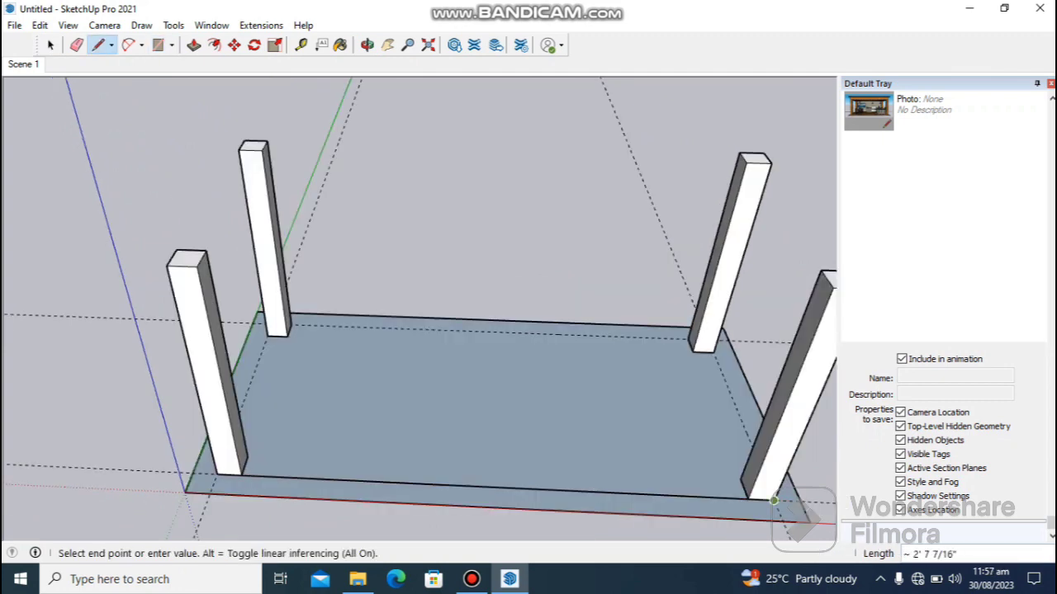
left_click(706, 336)
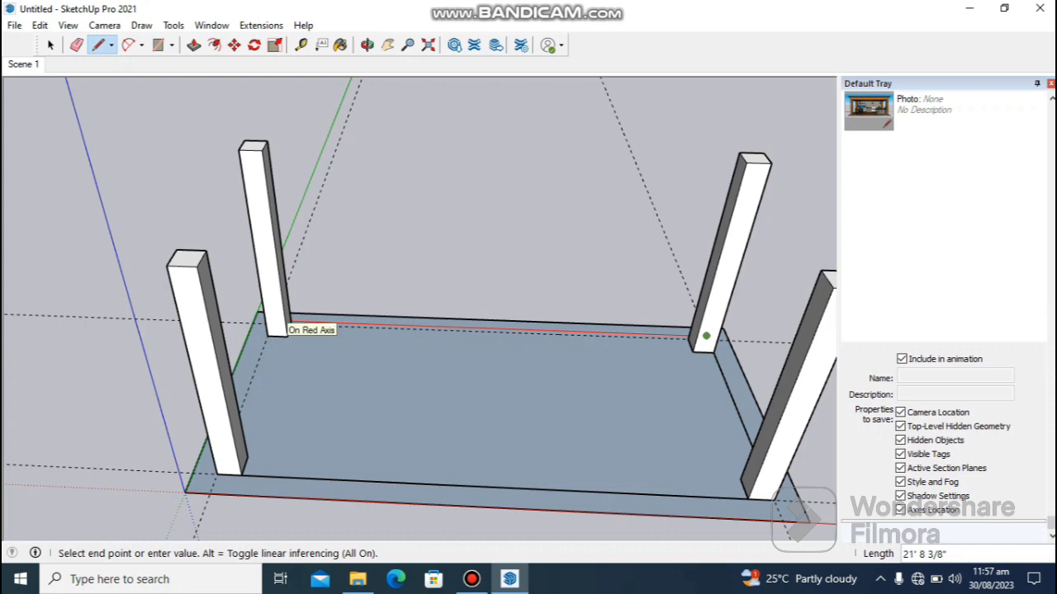
left_click(285, 328)
middle_click_drag(415, 364, 425, 369)
middle_click_drag(282, 292, 248, 291)
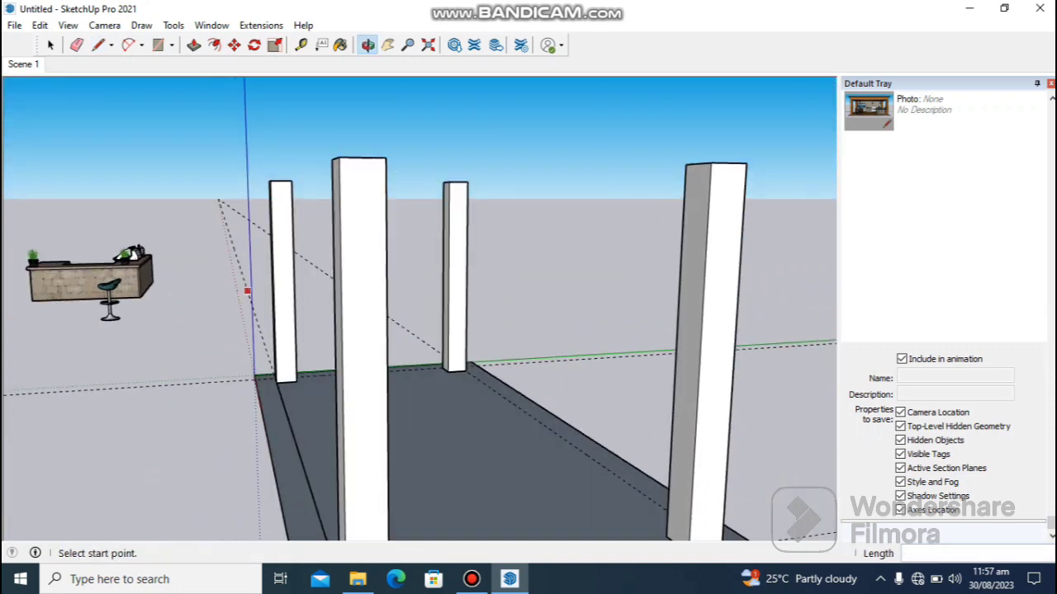
- Draw a 10' line between the outer base corners of the two pillars at the end farthest from the origin
middle_click_drag(389, 495, 337, 413, "shift")
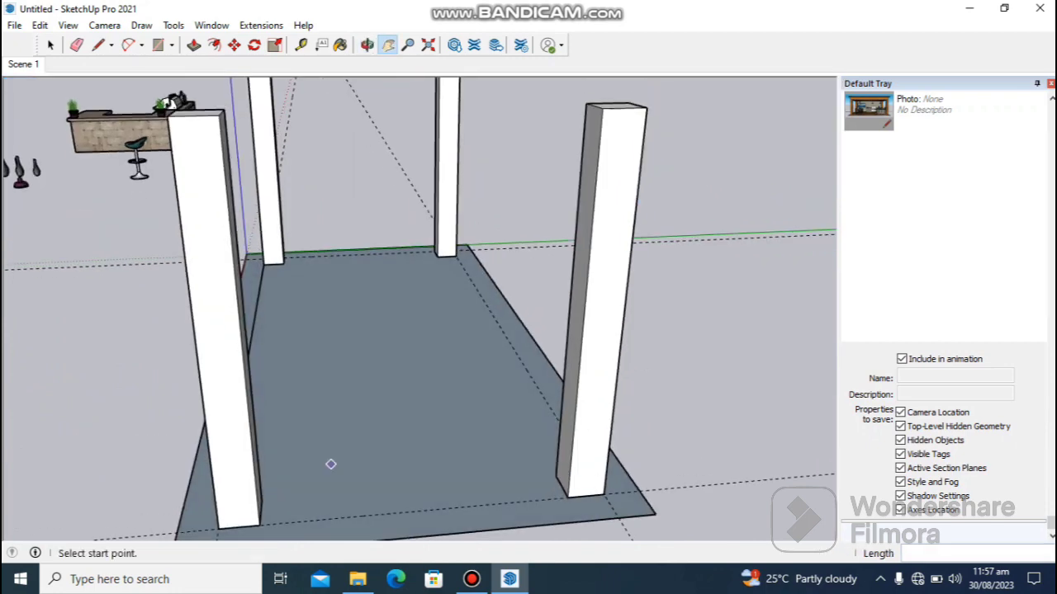
key("l")
left_click(217, 529)
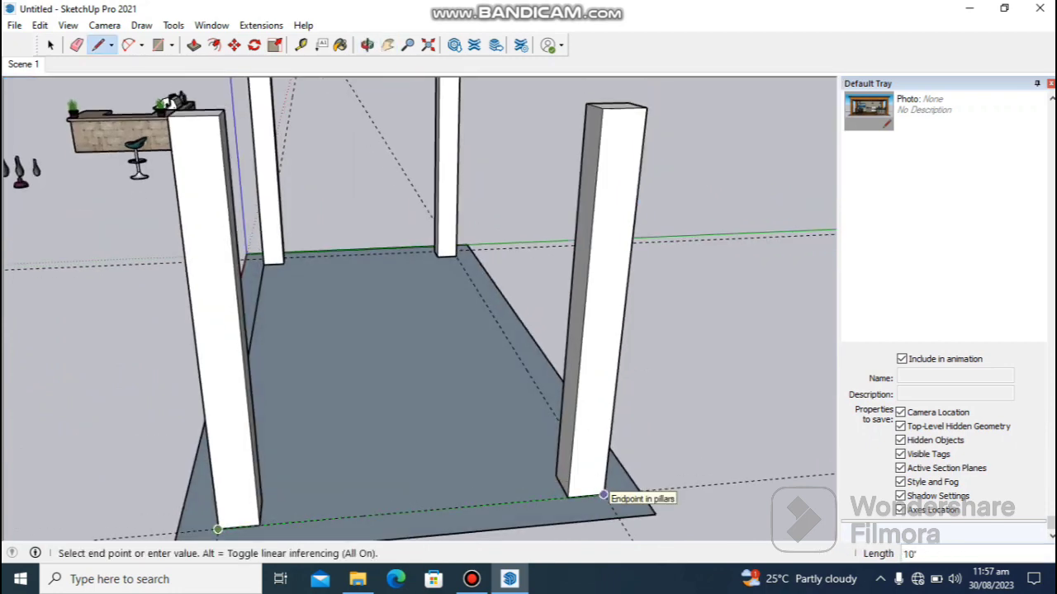
left_click(596, 495)
- Draw the 22' line along the other long side between the pillars' outer corners and close the outline with a 10' line along the green-axis end
middle_click_drag(596, 496, 495, 462)
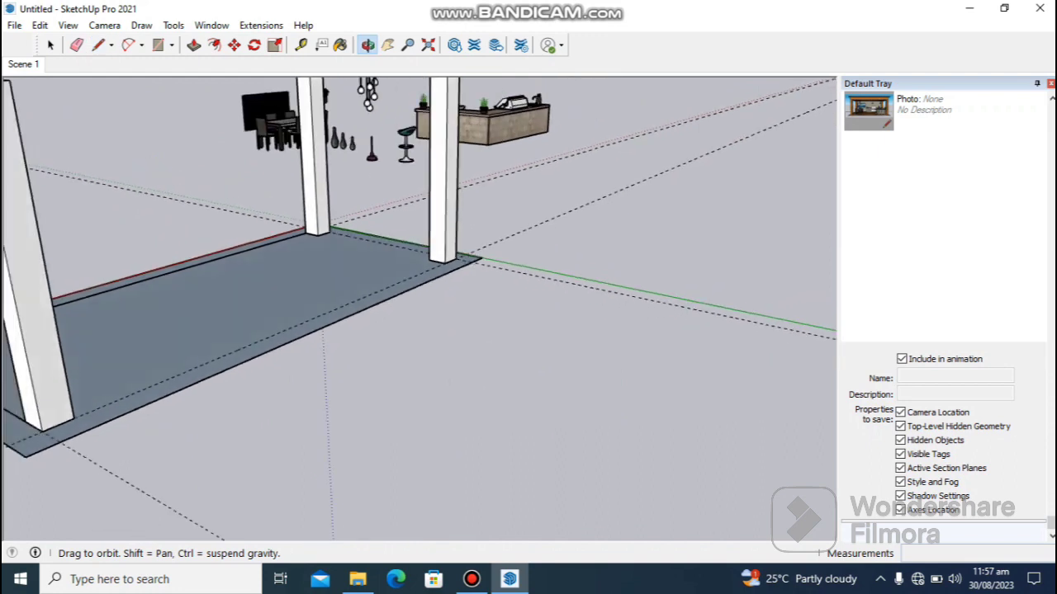
type("22'")
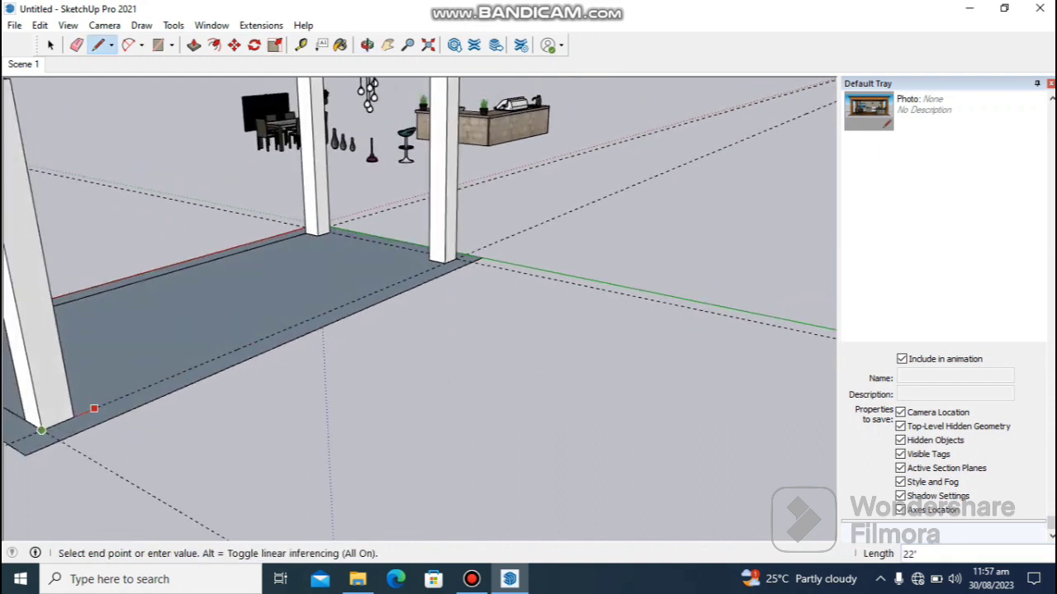
left_click(455, 258)
middle_click_drag(455, 259, 449, 274)
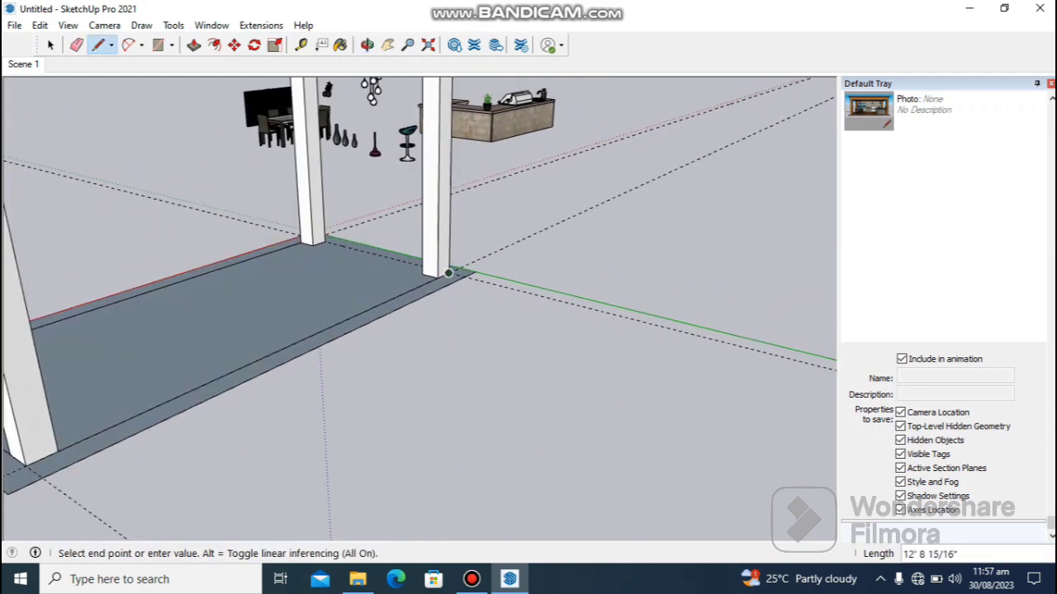
left_click(25, 465)
left_click(26, 465)
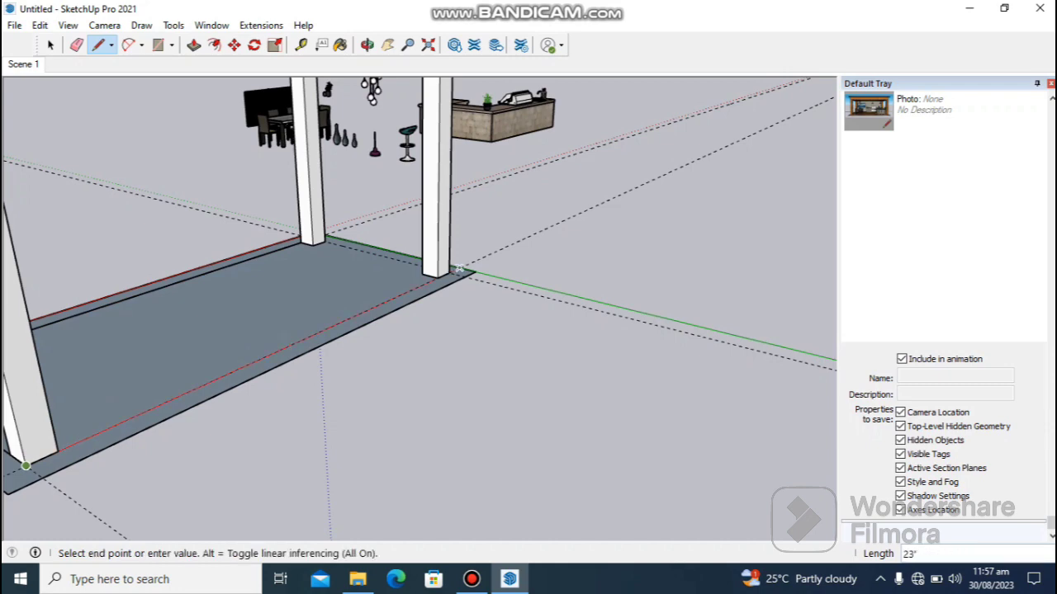
middle_click_drag(448, 275, 333, 385)
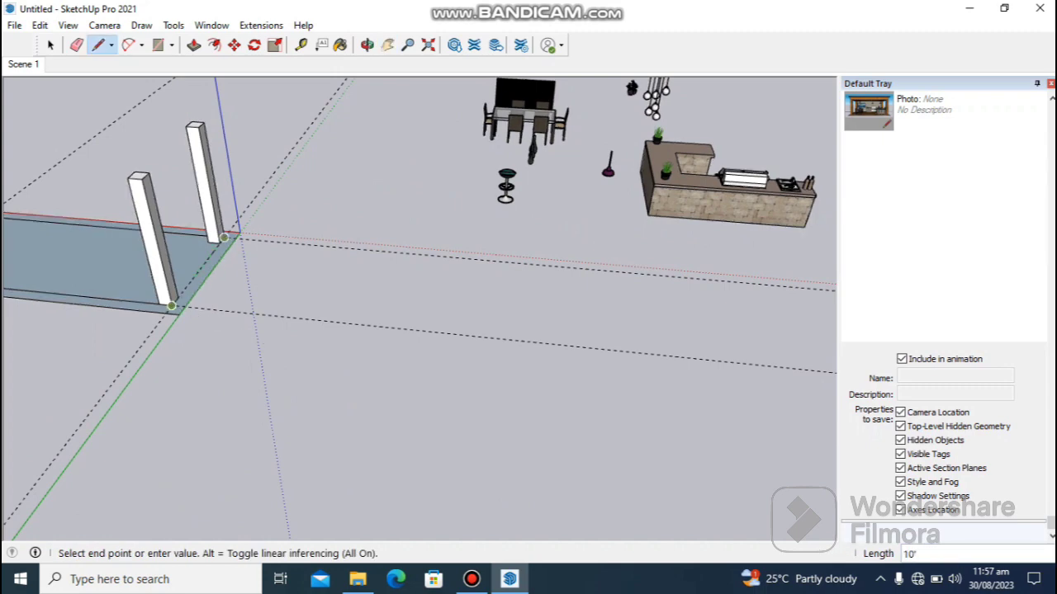
left_click(231, 236)
- Push/Pull the inner rectangle face between the four pillars up by 6"
middle_click_drag(224, 238, 483, 285, "shift")
key("p")
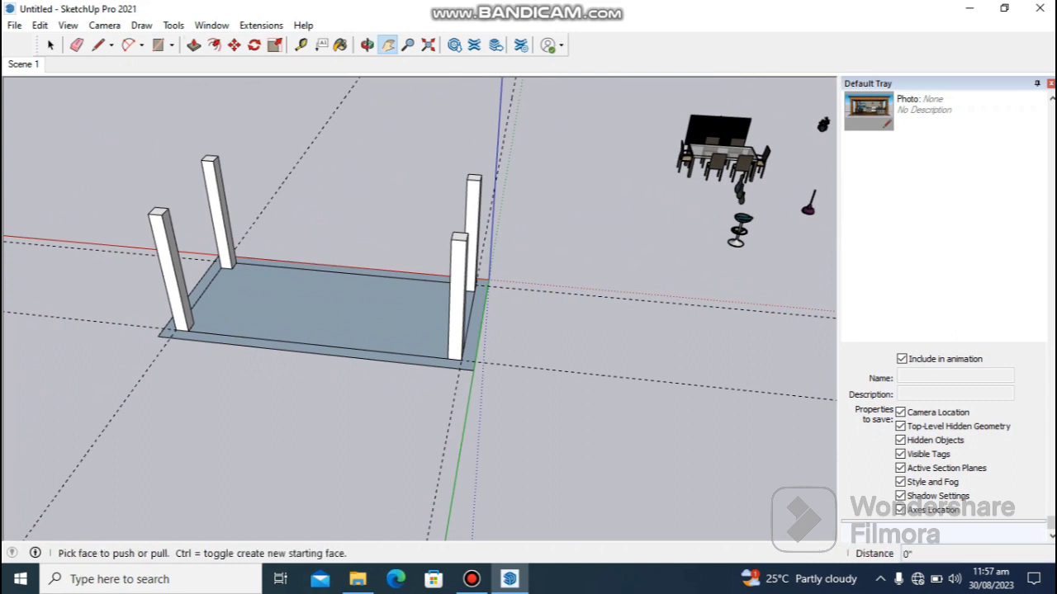
left_click(322, 305)
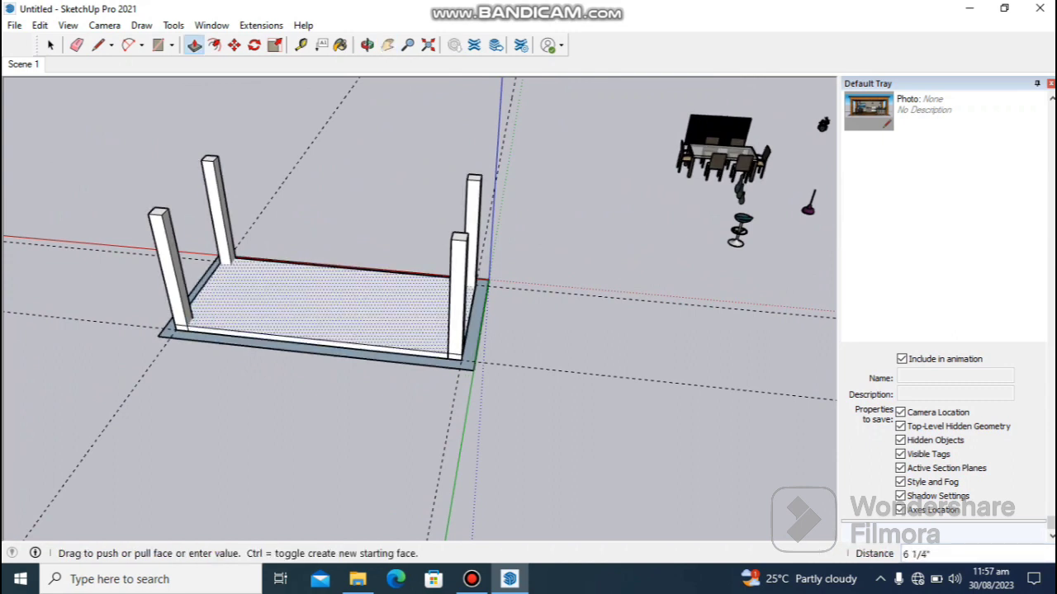
key("Return")
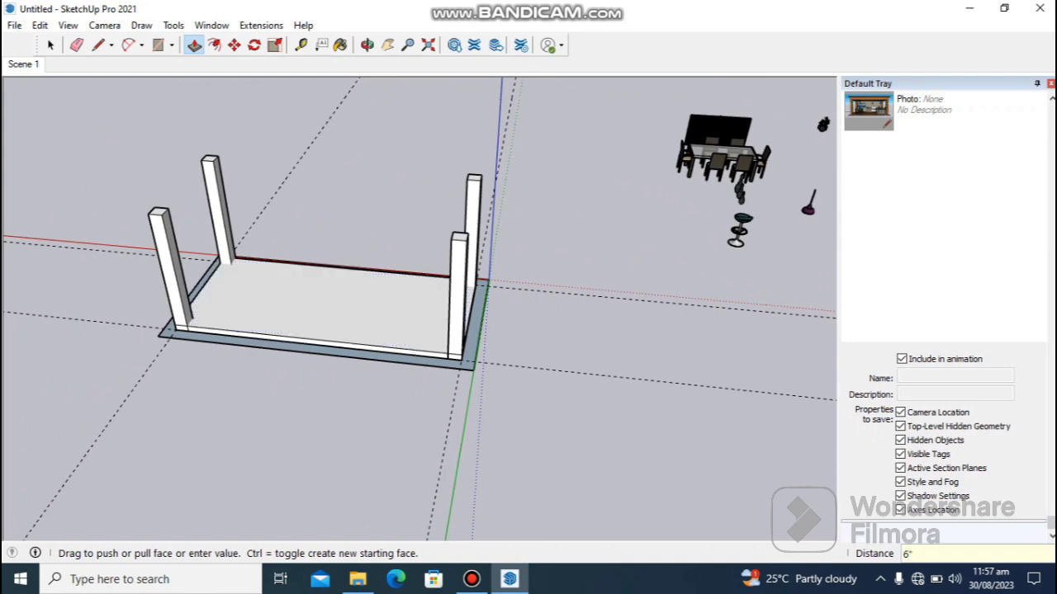
- Select the boundary edges of the raised slab between the pillars, and remove the slab to get back the flat outline
middle_click_drag(322, 306, 661, 252)
middle_click_drag(487, 314, 631, 363)
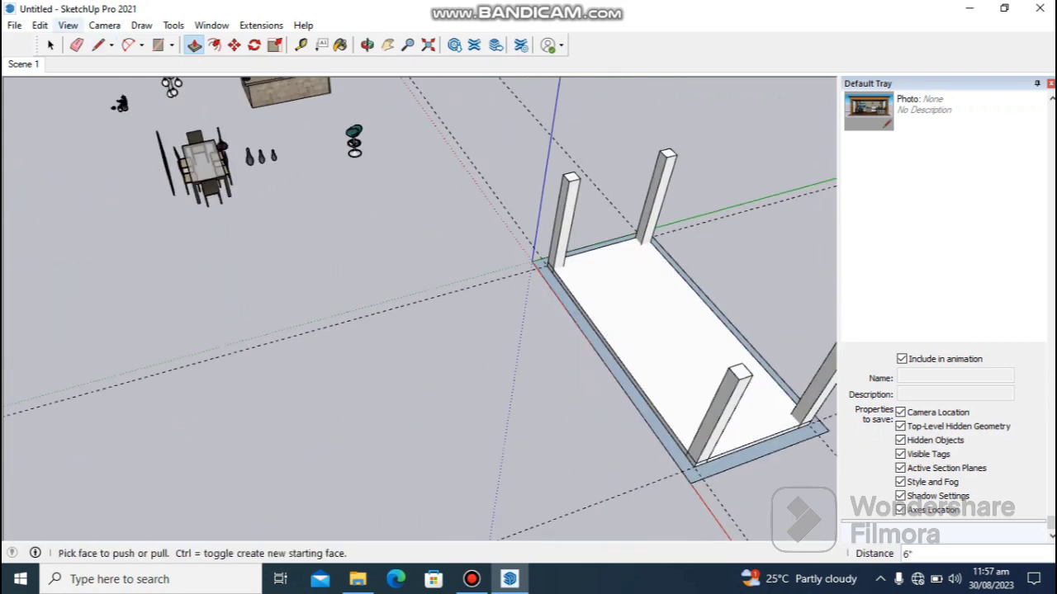
left_click(51, 45)
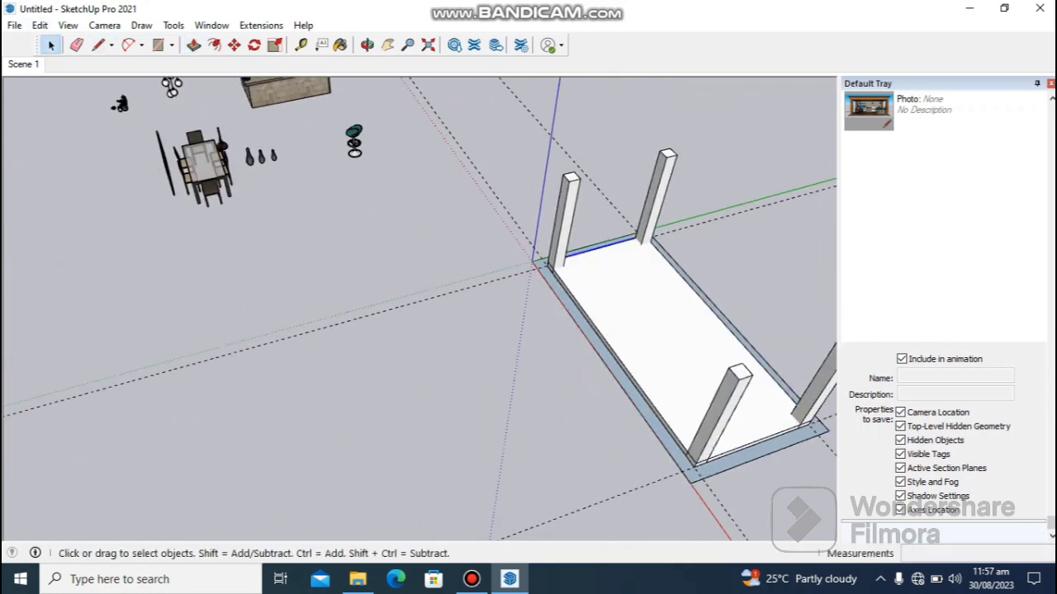
scroll(666, 276, "up", 5)
left_click(726, 291, "shift")
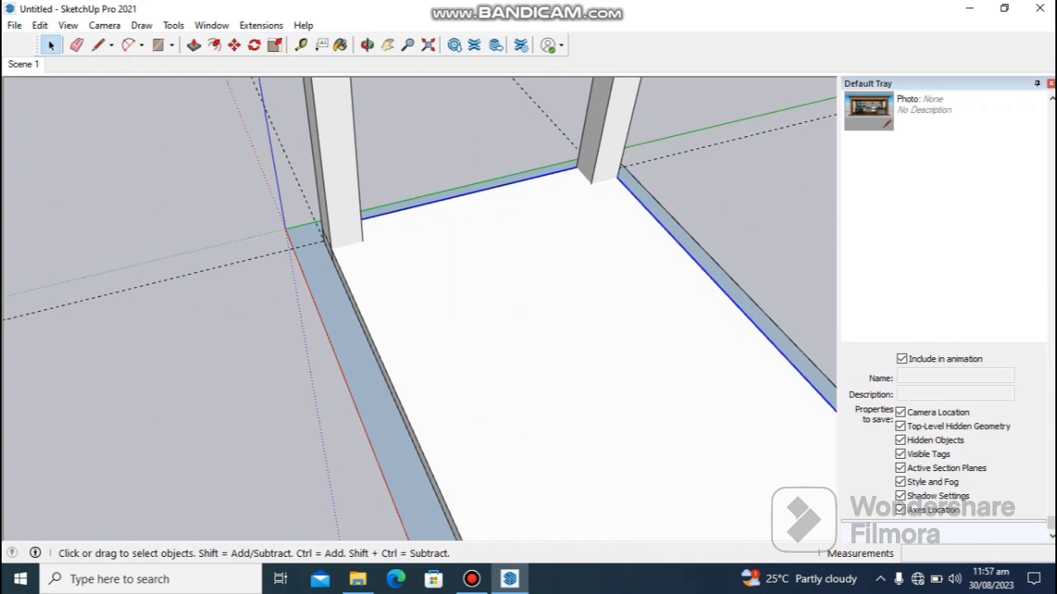
left_click(390, 388, "shift")
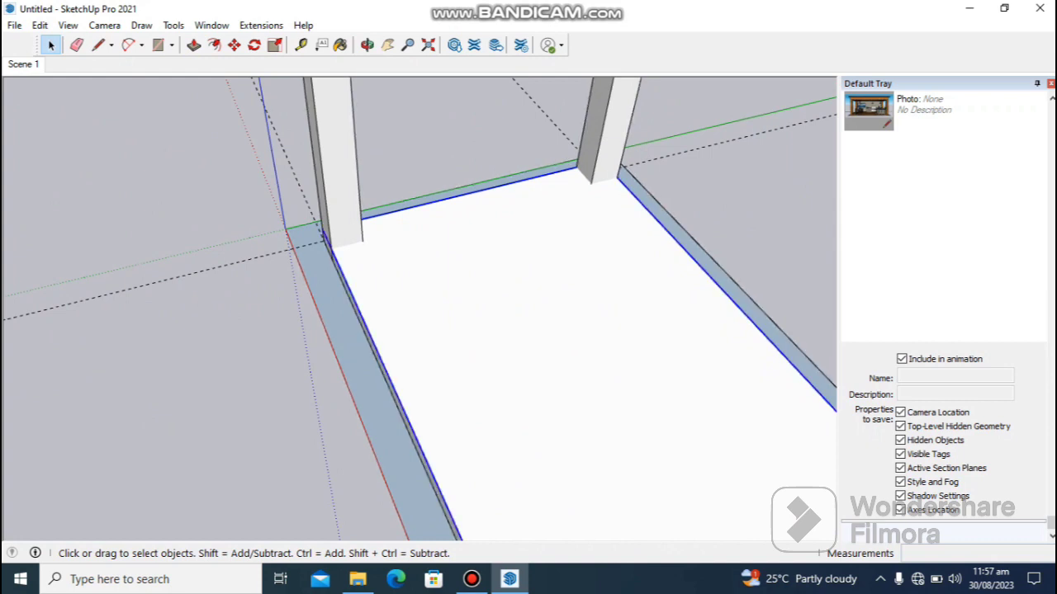
key("h")
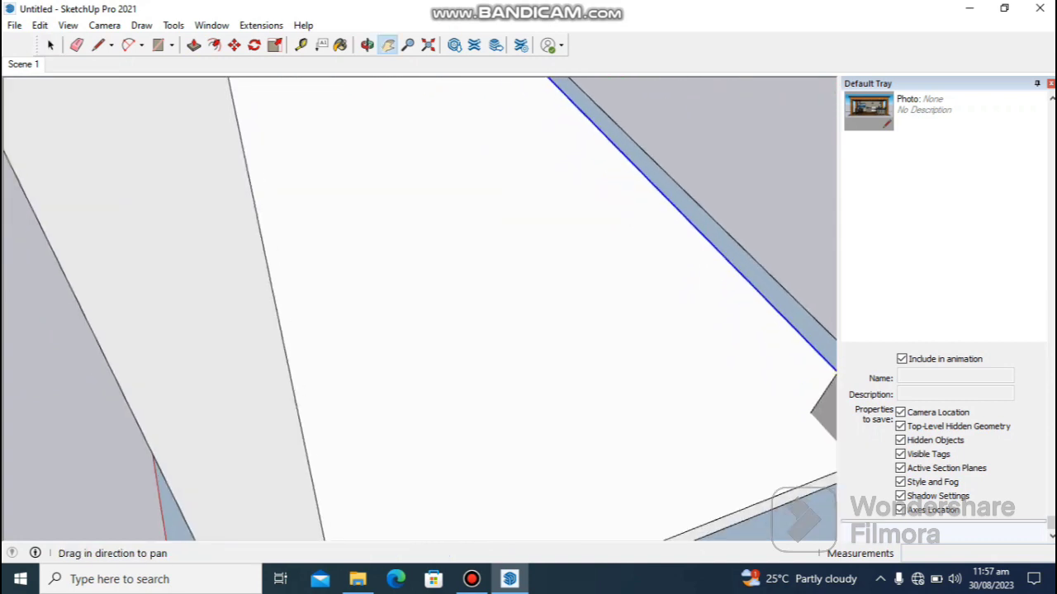
left_click_drag(496, 371, 396, 273)
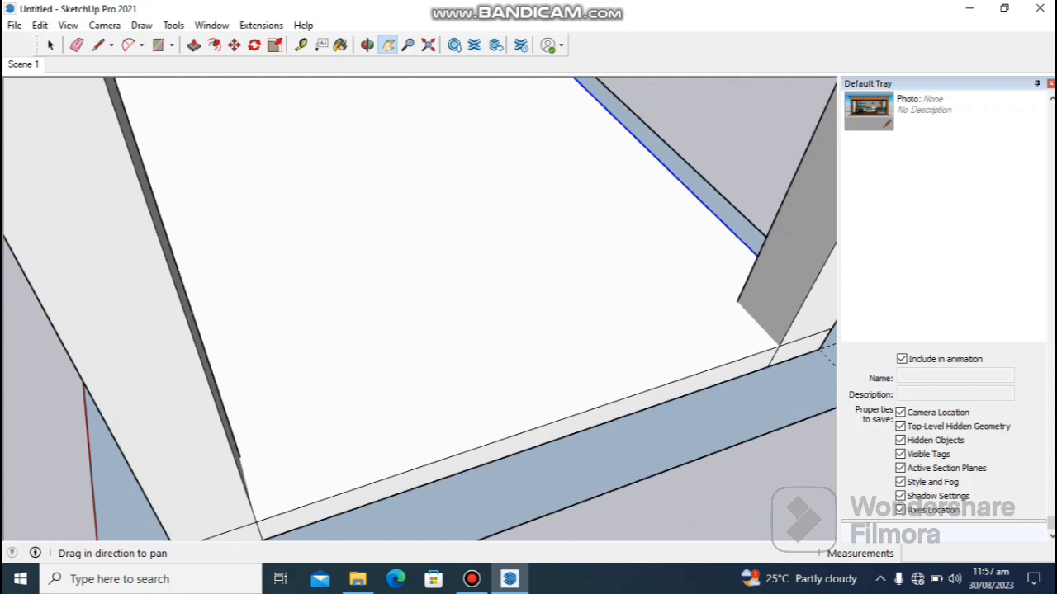
key("space")
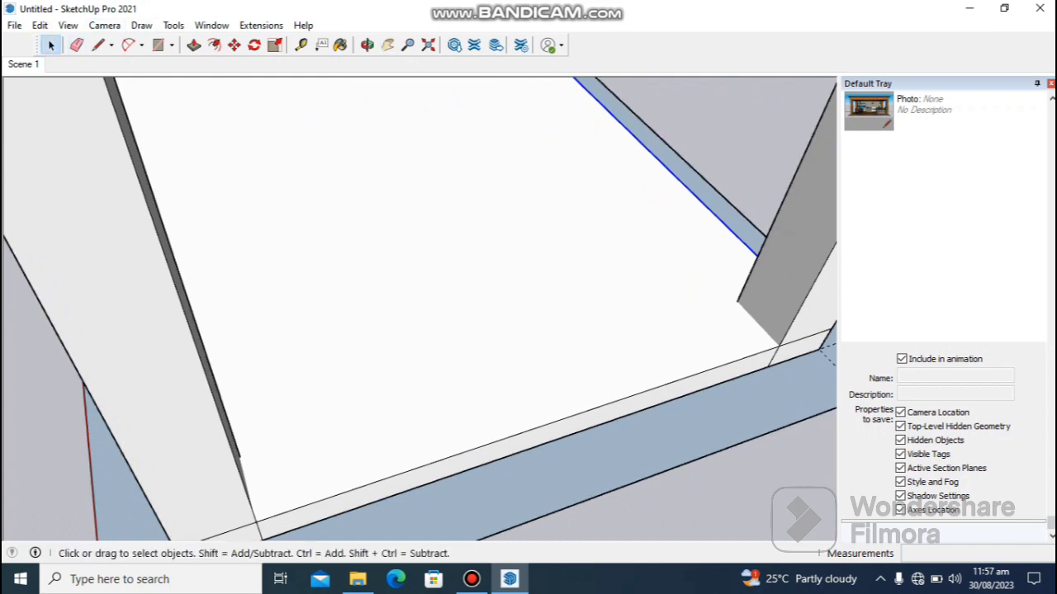
left_click(520, 434, "shift")
left_click(520, 453, "shift")
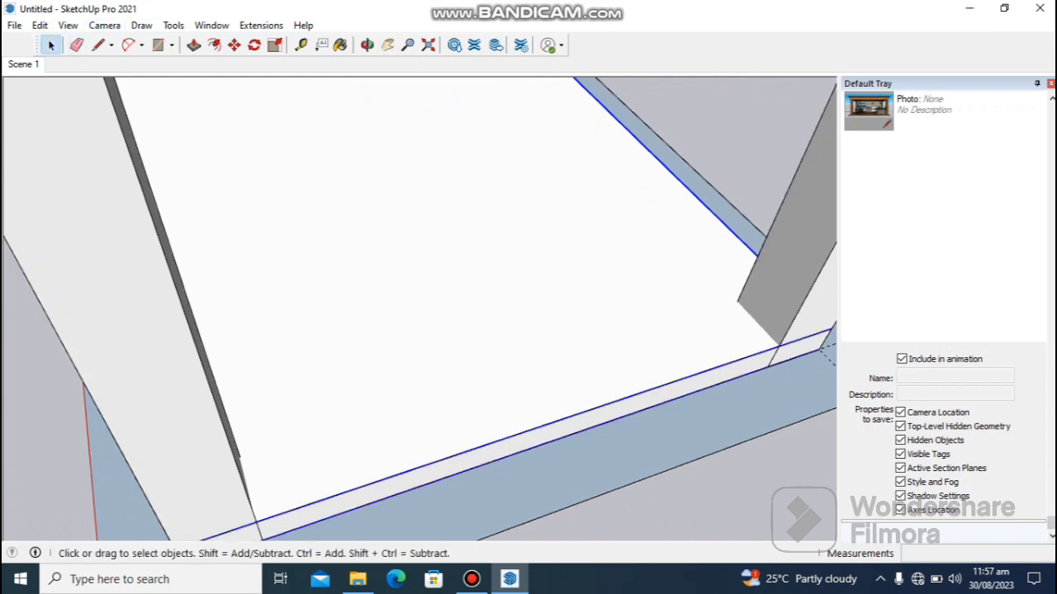
middle_click_drag(419, 309, 551, 285)
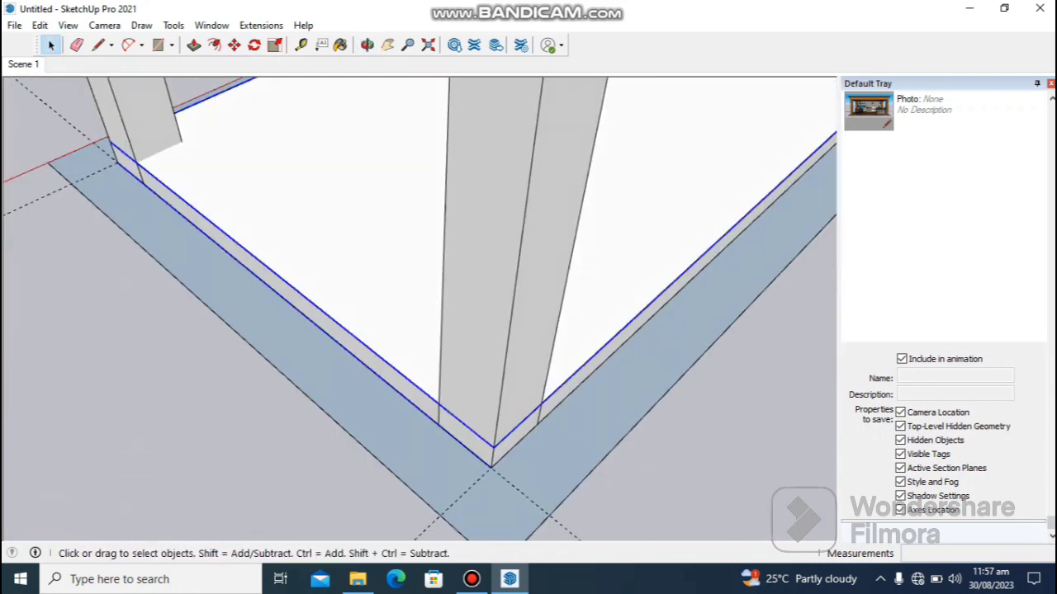
key("Delete")
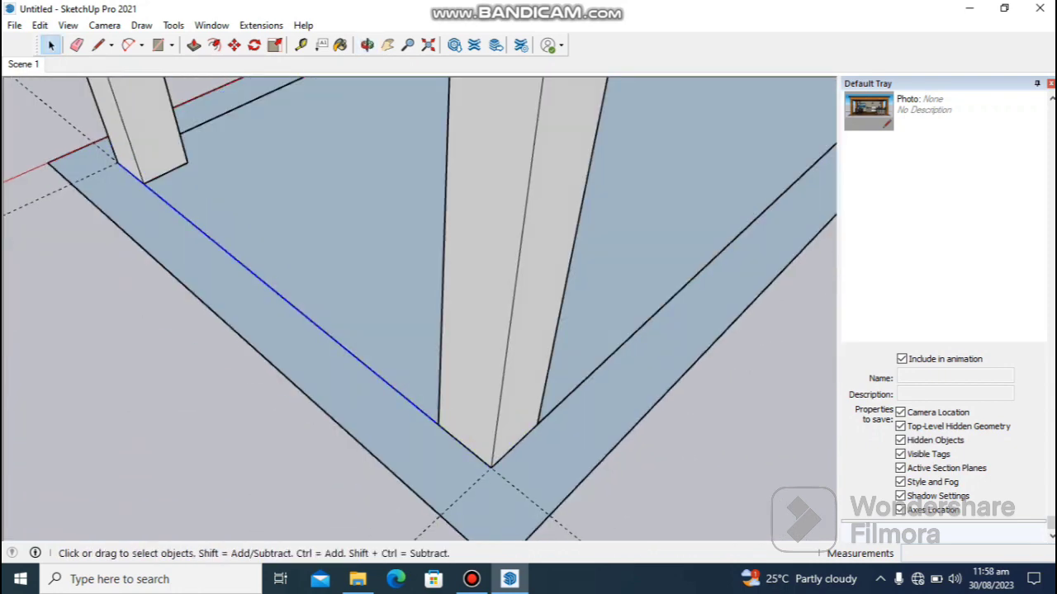
left_click(347, 206, "shift")
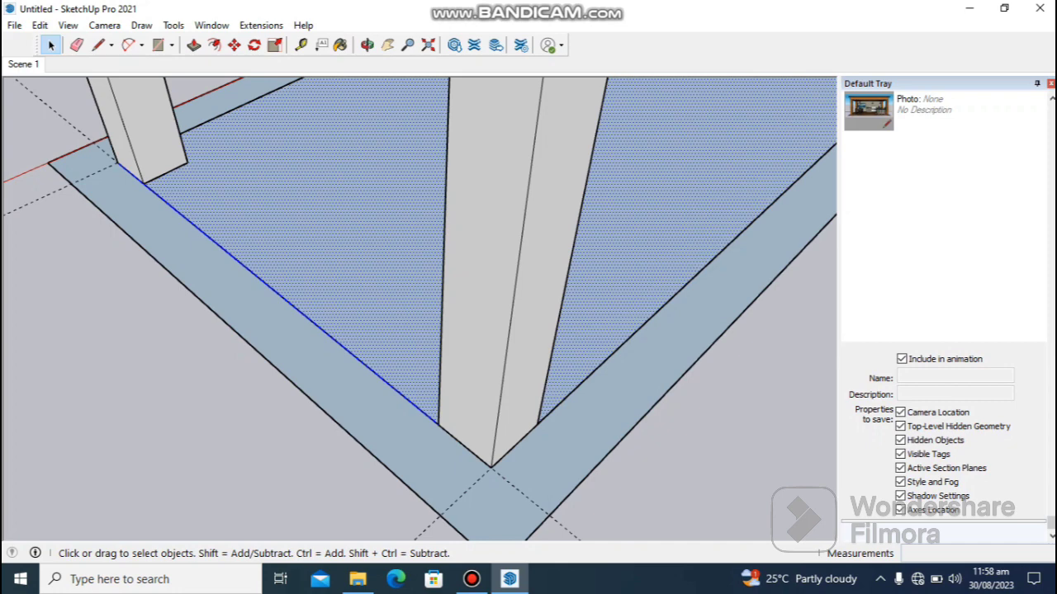
left_click(247, 102)
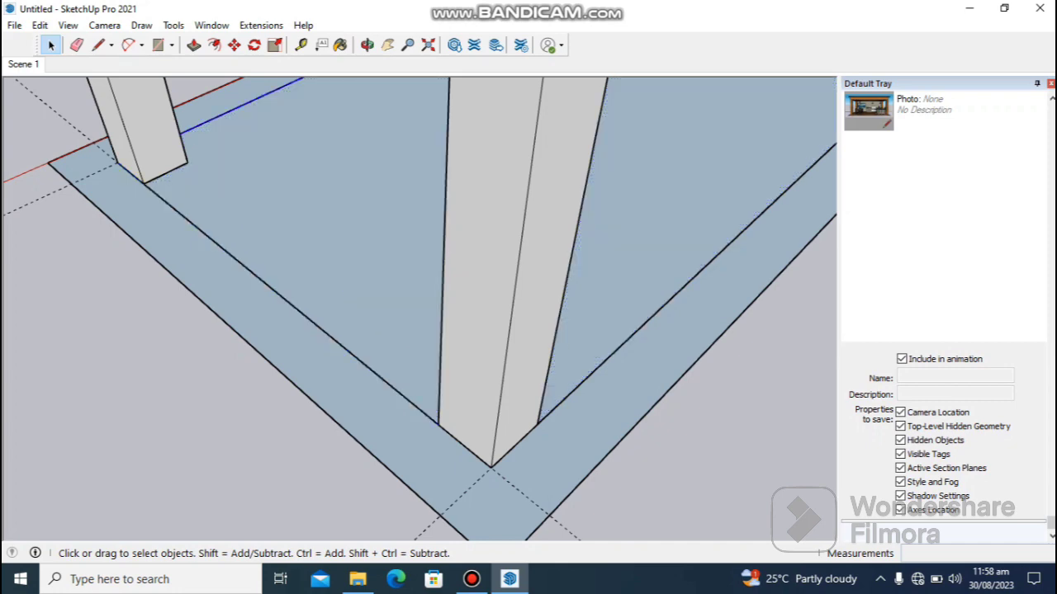
left_click(587, 378, "shift")
middle_click_drag(248, 330, 603, 256, "shift")
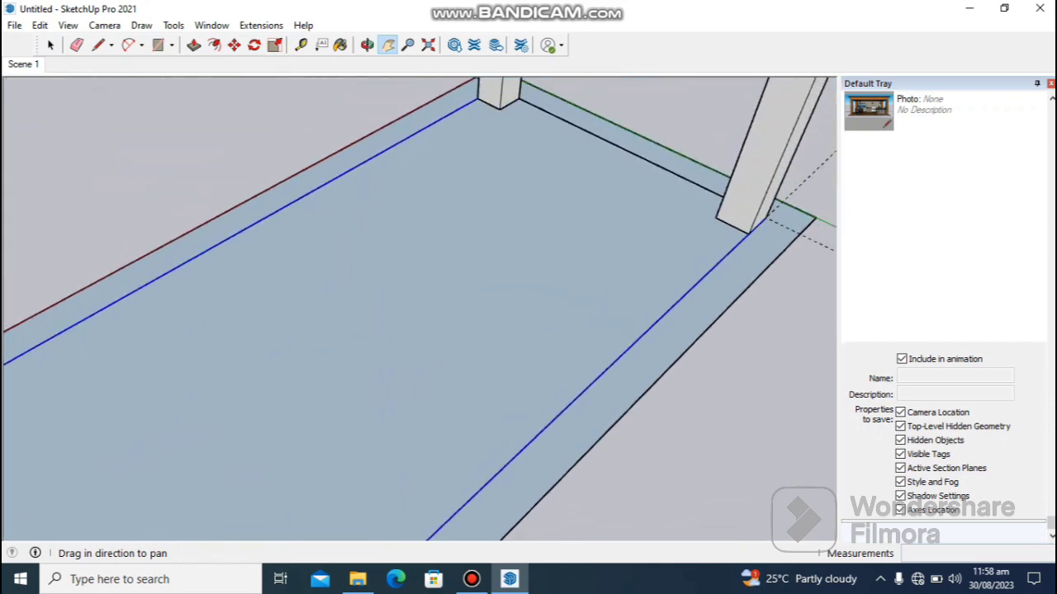
left_click(50, 44)
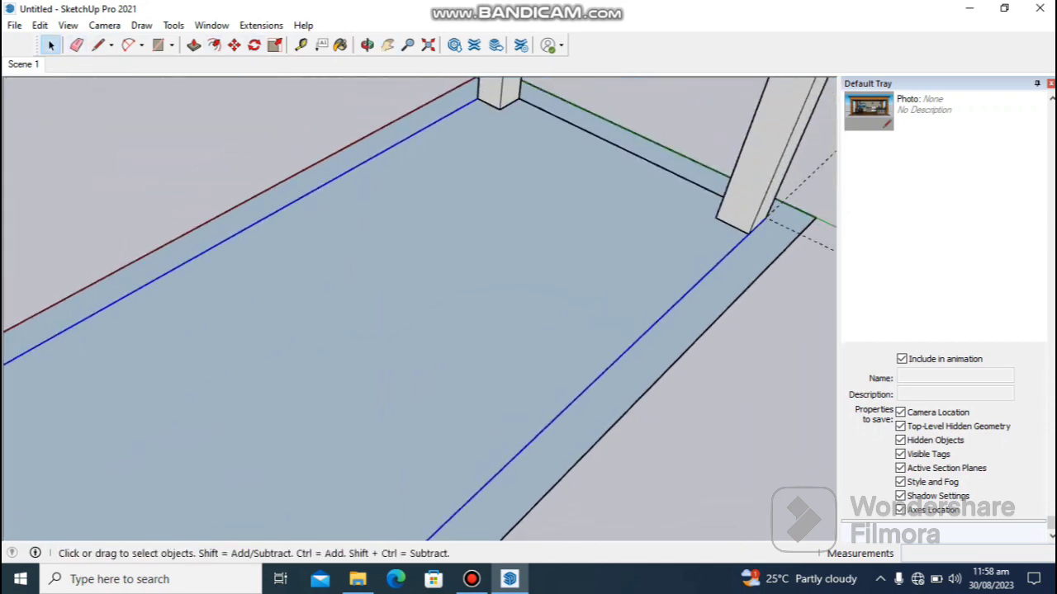
right_click(606, 163)
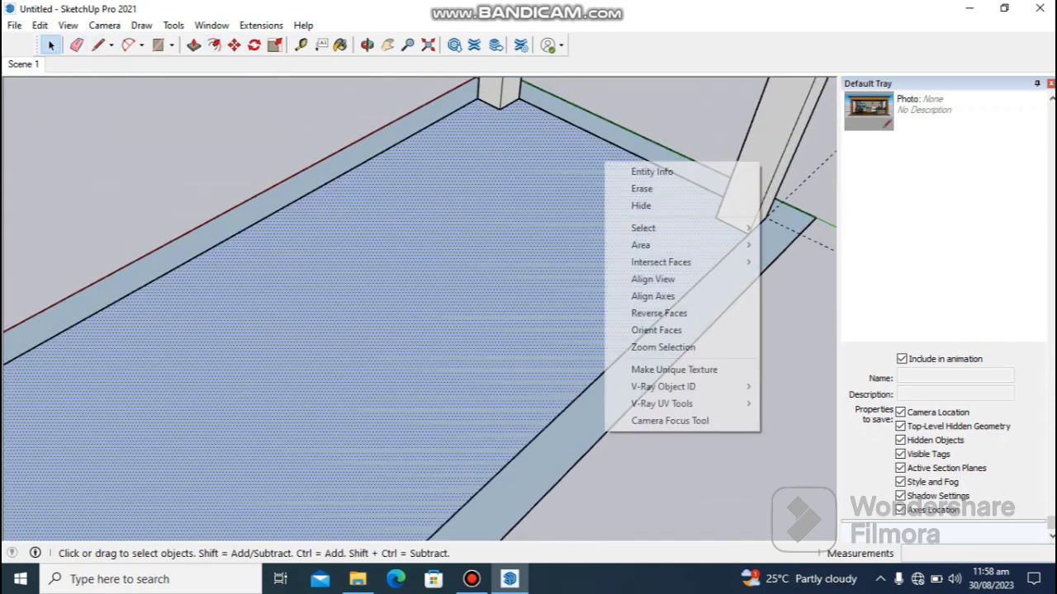
- Make the inner floor face between the pillars and its four boundary edges into a component named "inside pergo;a base"
left_click(614, 144)
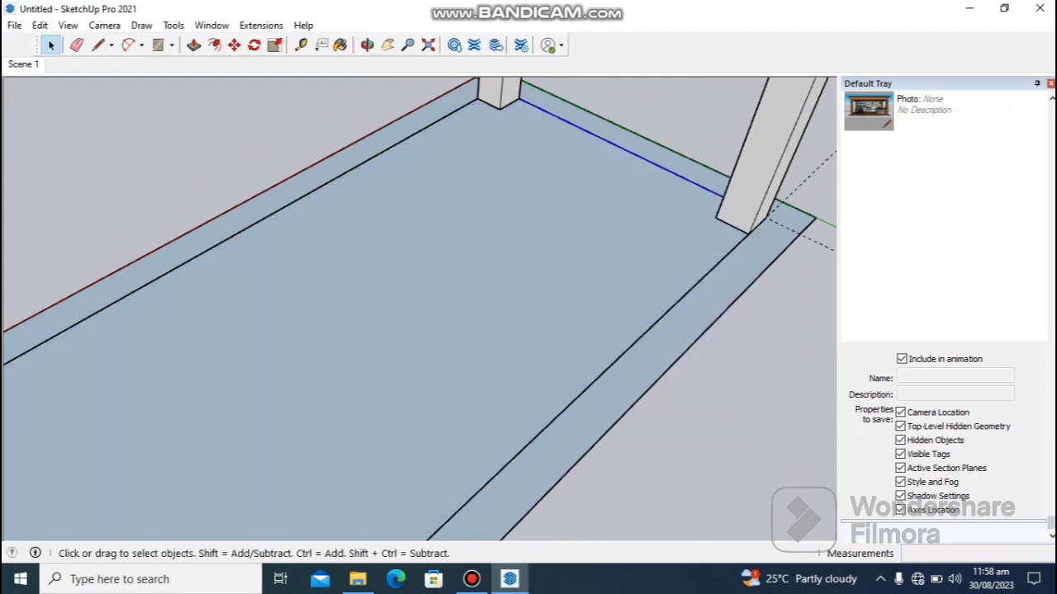
left_click(401, 142, "shift")
left_click(373, 178, "shift")
left_click(689, 291, "shift")
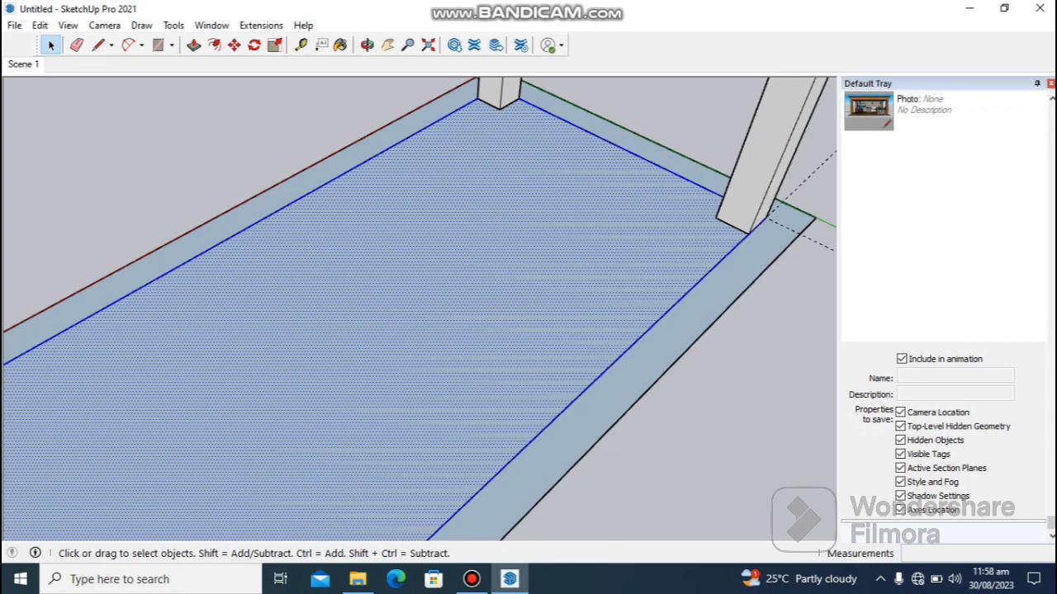
mouse_move(412, 330)
middle_mouse_down("shift")
mouse_move(429, 207)
mouse_move(421, 313)
mouse_move(430, 206)
mouse_move(528, 247)
middle_mouse_up("shift")
left_click(51, 45)
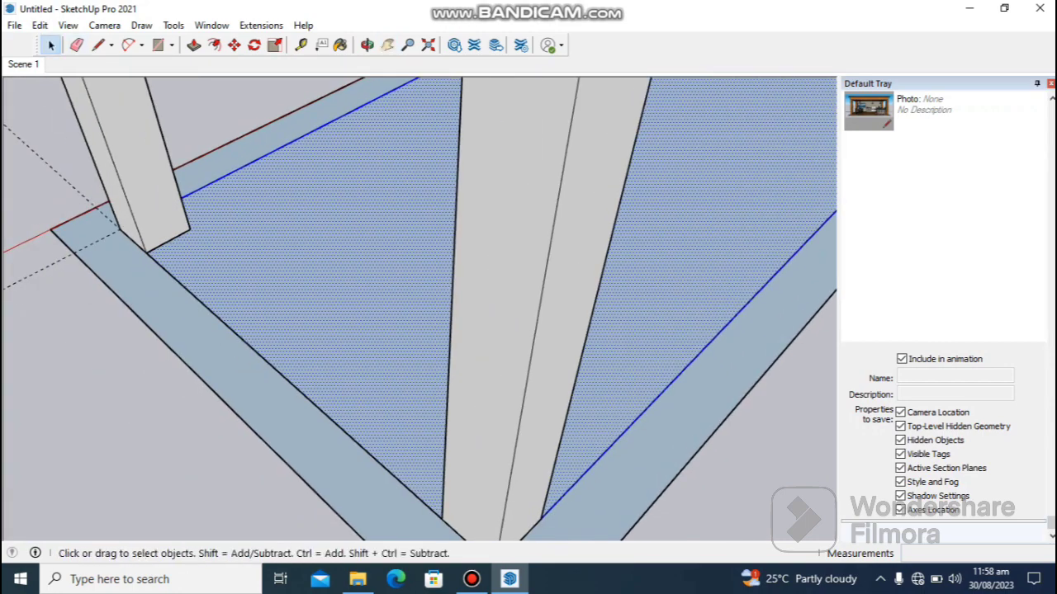
left_click(190, 291, "shift")
right_click(213, 317)
left_click(281, 151)
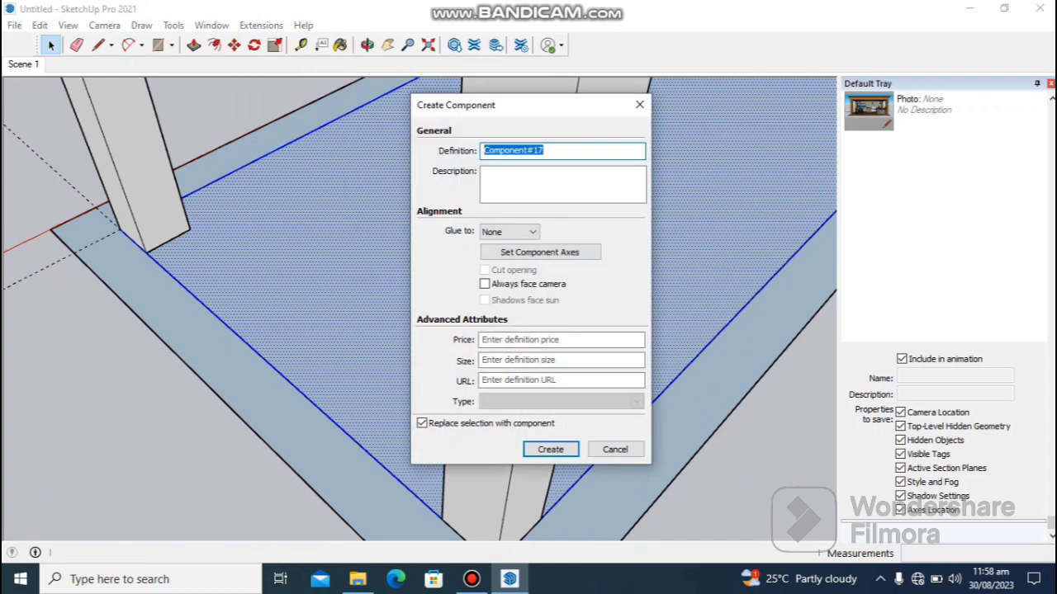
type("inside pergo;a base")
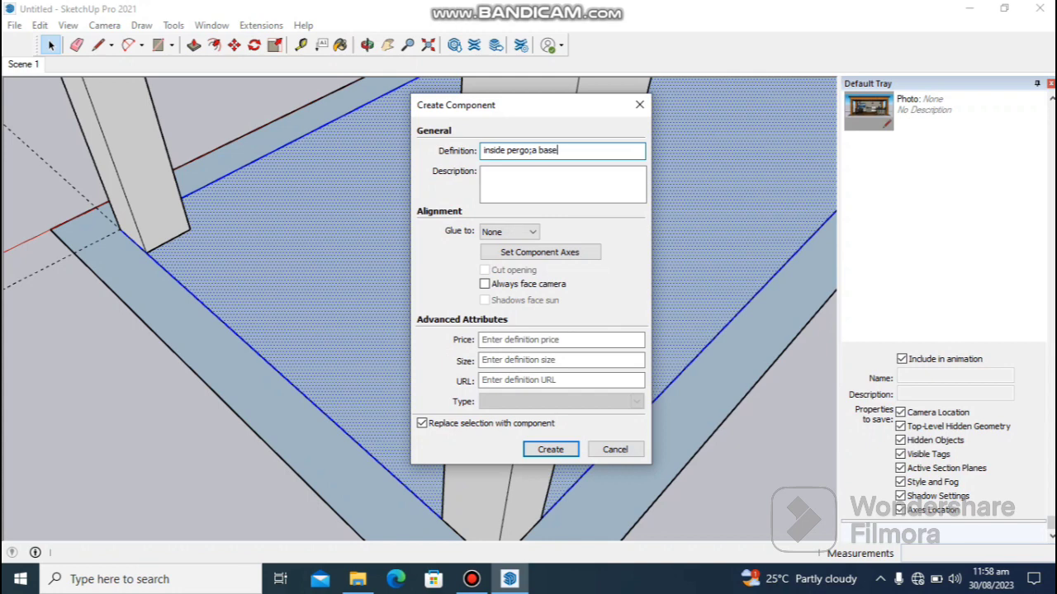
key("Return")
- Open the inner floor component, Push/Pull its face up by 6", and leave the component
scroll(318, 188, "down", 2)
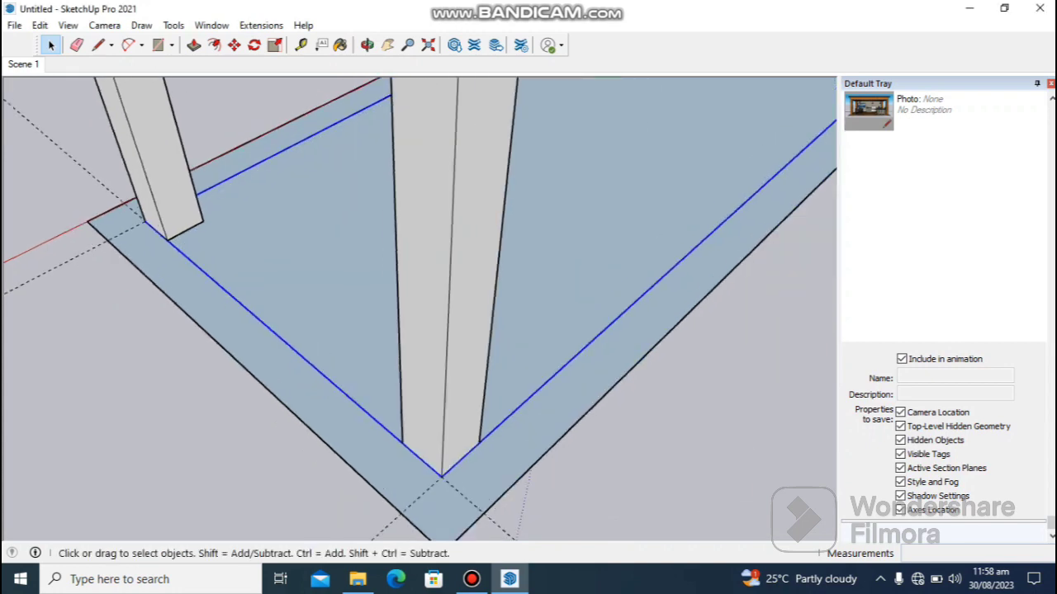
scroll(318, 188, "up", 2)
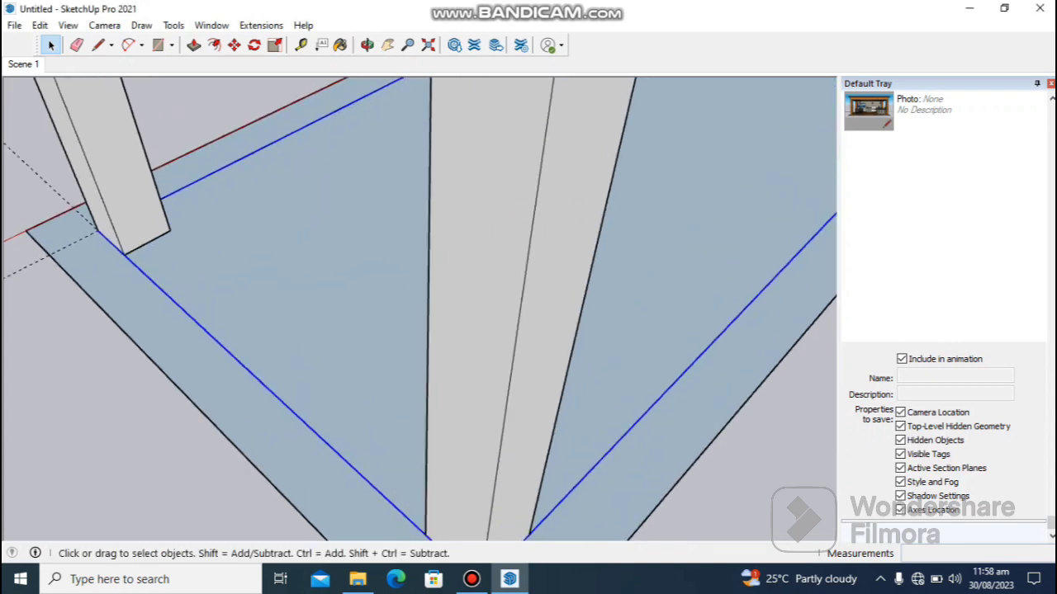
key("p")
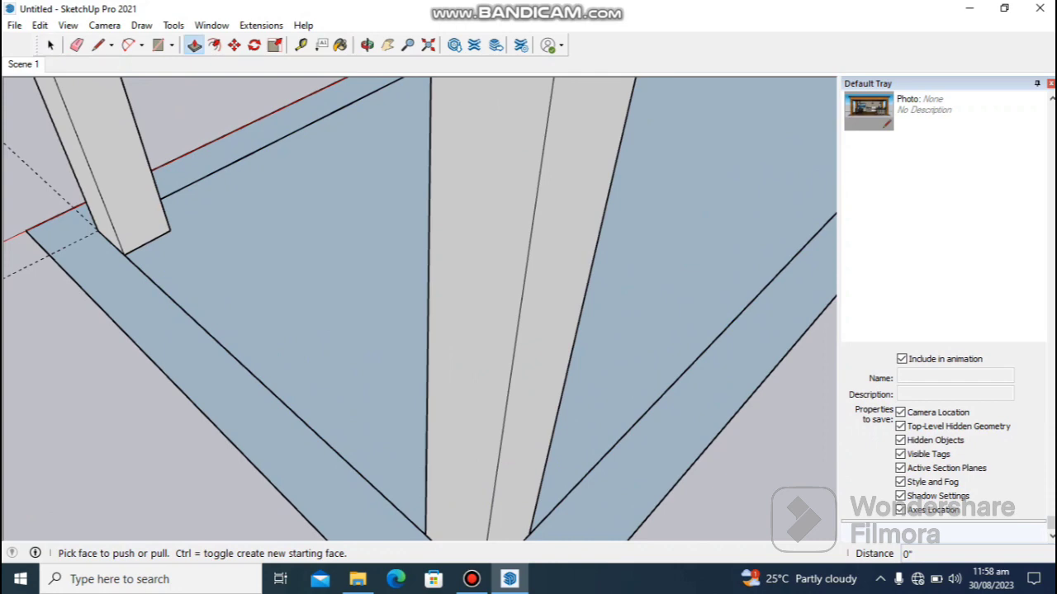
key("space")
key("ctrl+a")
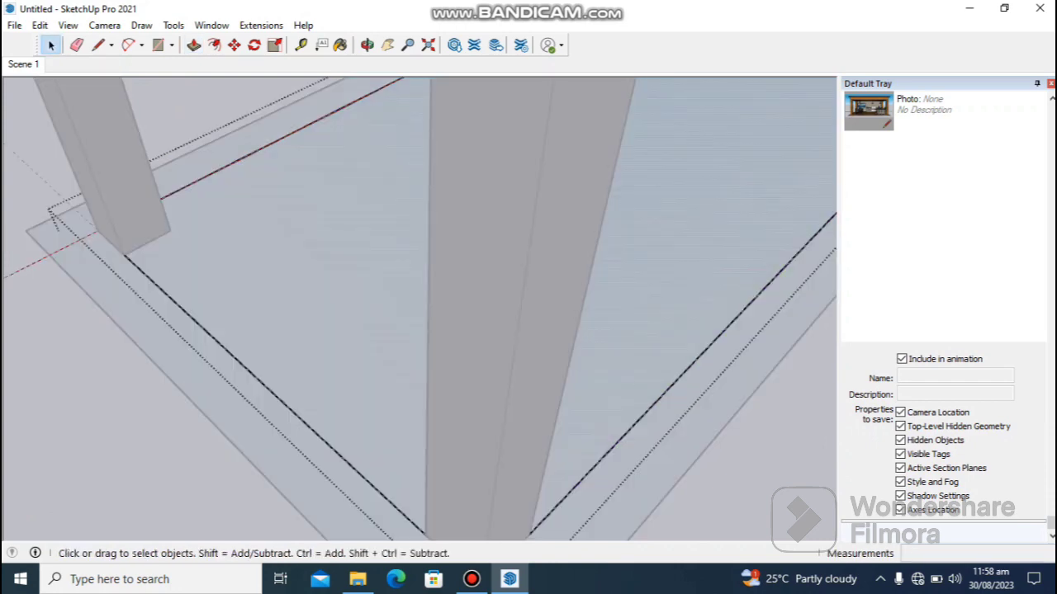
key("p")
left_click(289, 314)
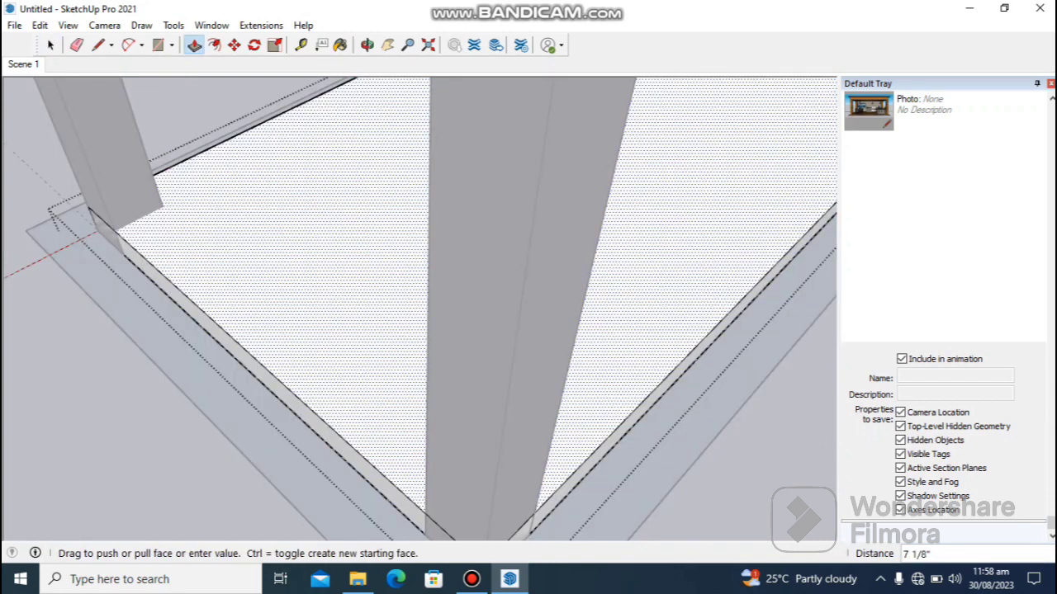
key("Return")
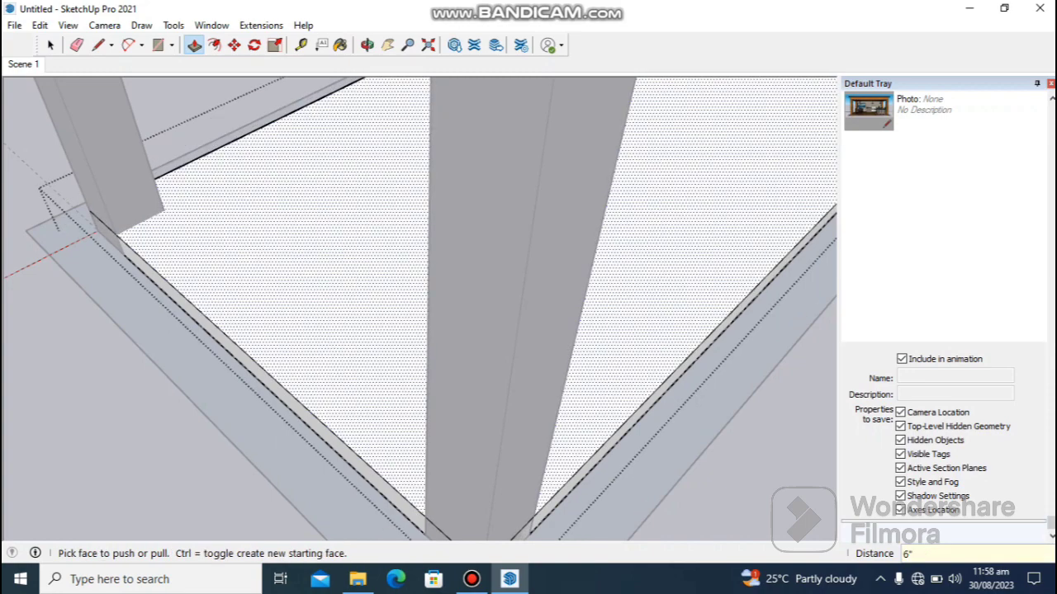
scroll(209, 189, "down", 3)
scroll(198, 173, "down", 3)
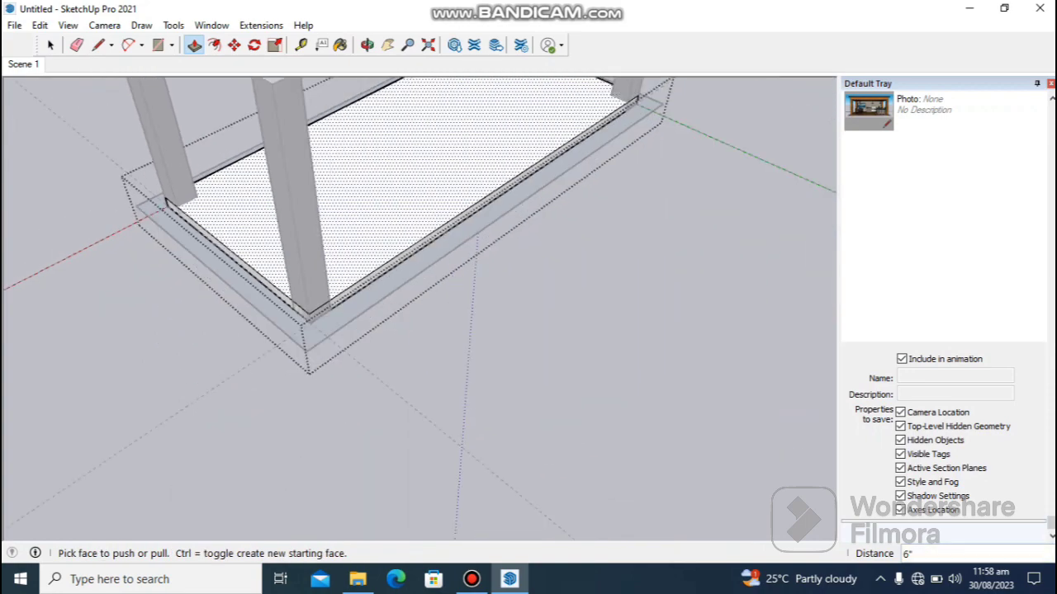
middle_click_drag(310, 248, 388, 115, "shift")
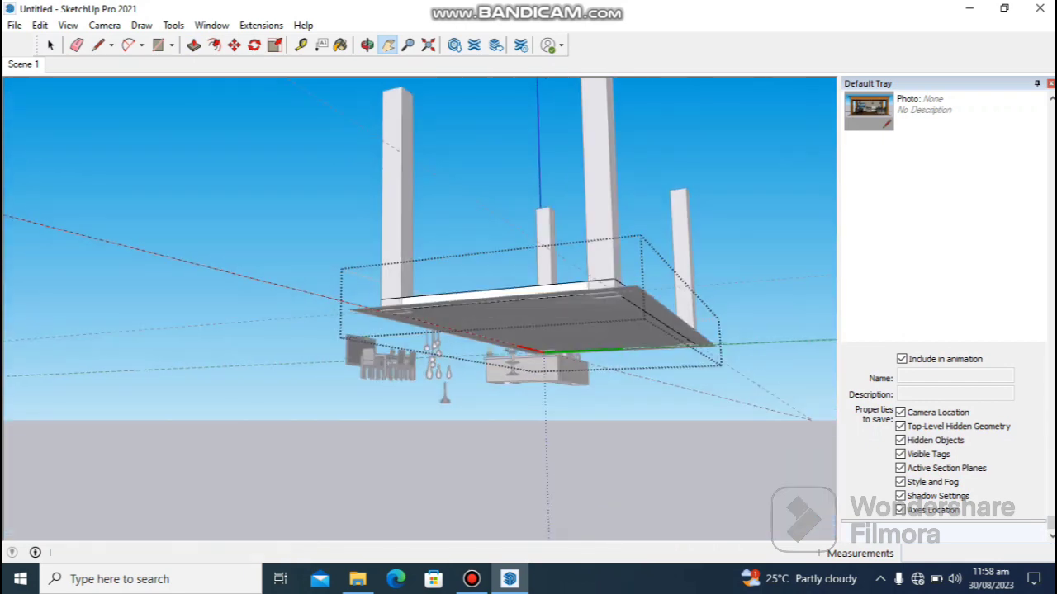
key("space")
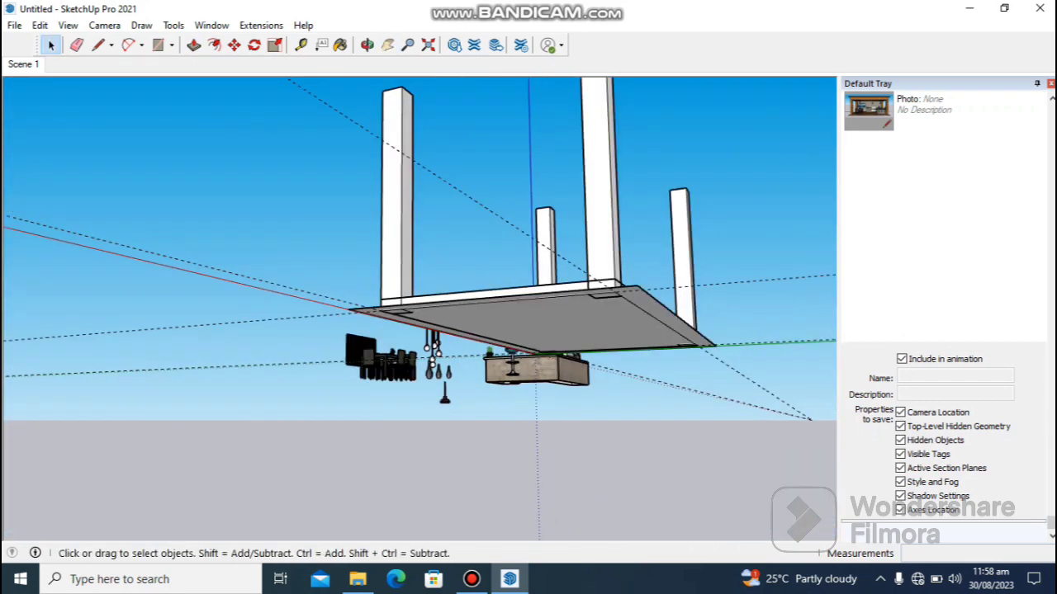
- Draw an upright 1' by 1' rectangle on the top outer edge of a corner pillar
middle_click_drag(419, 309, 462, 372)
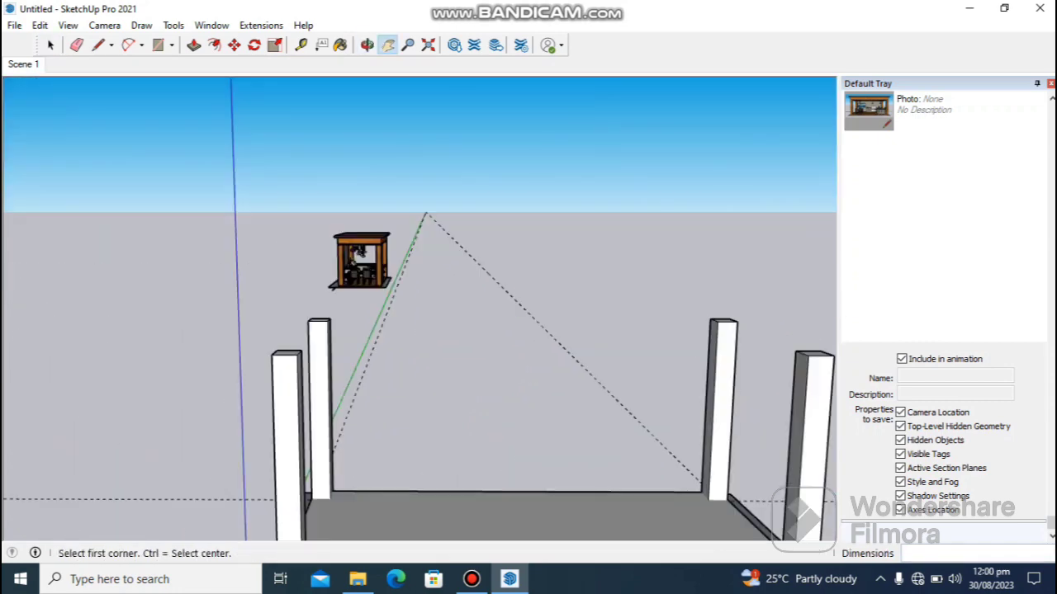
key("r")
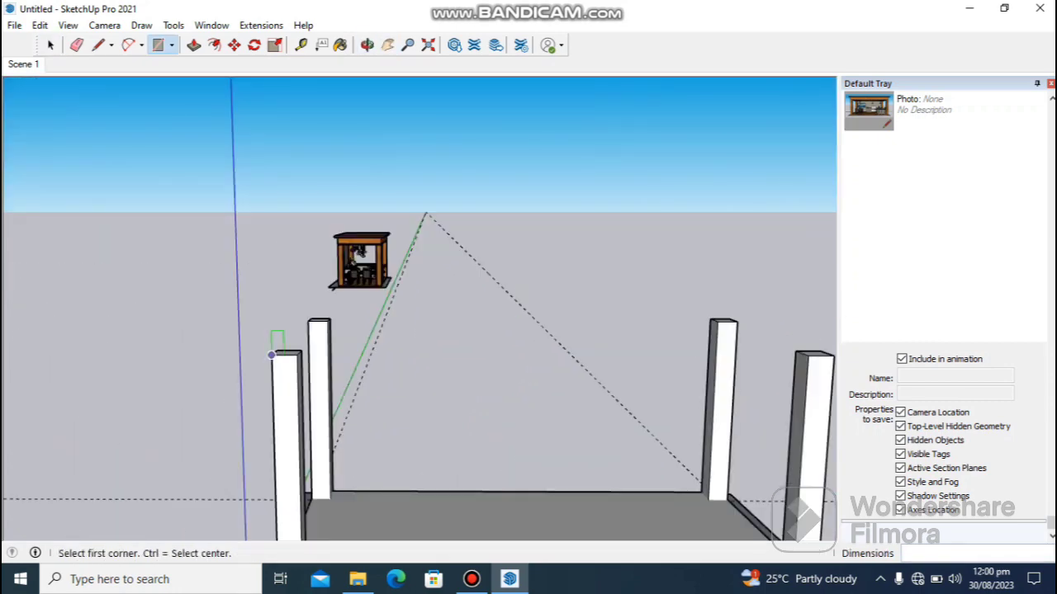
left_click(271, 355)
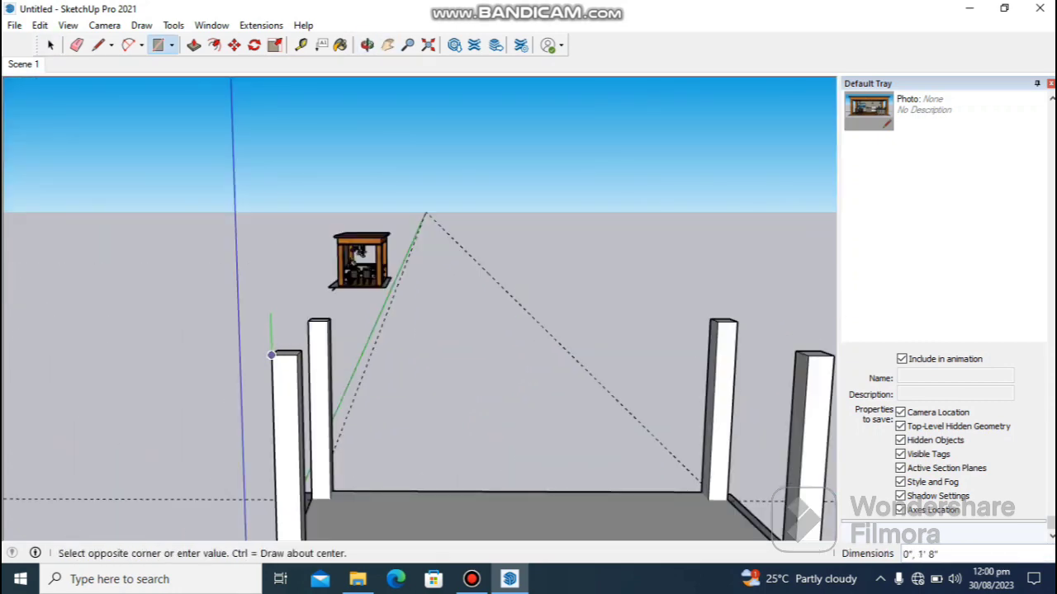
type("1',1")
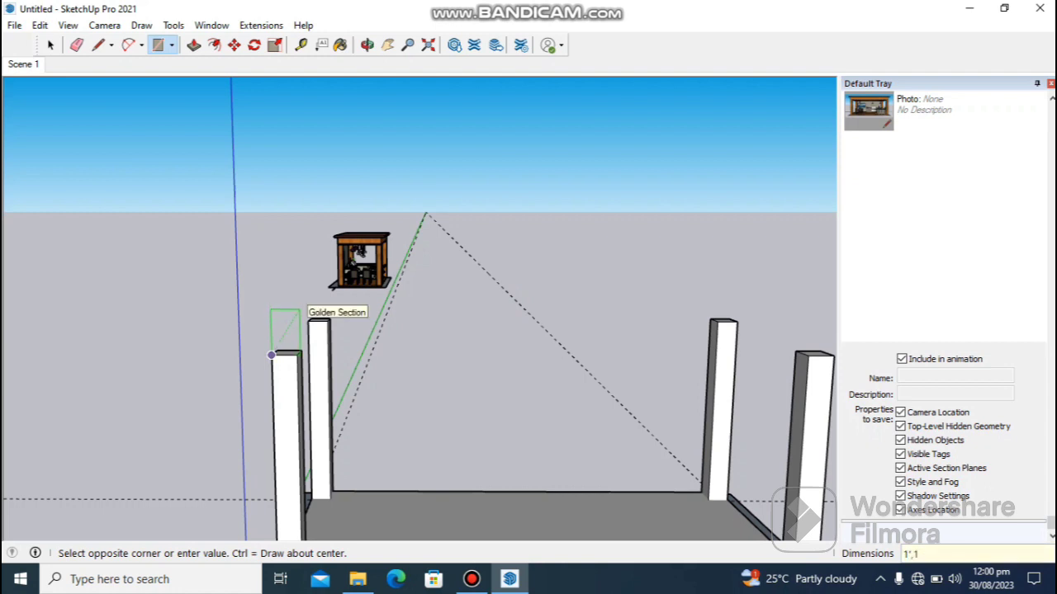
left_click(300, 310)
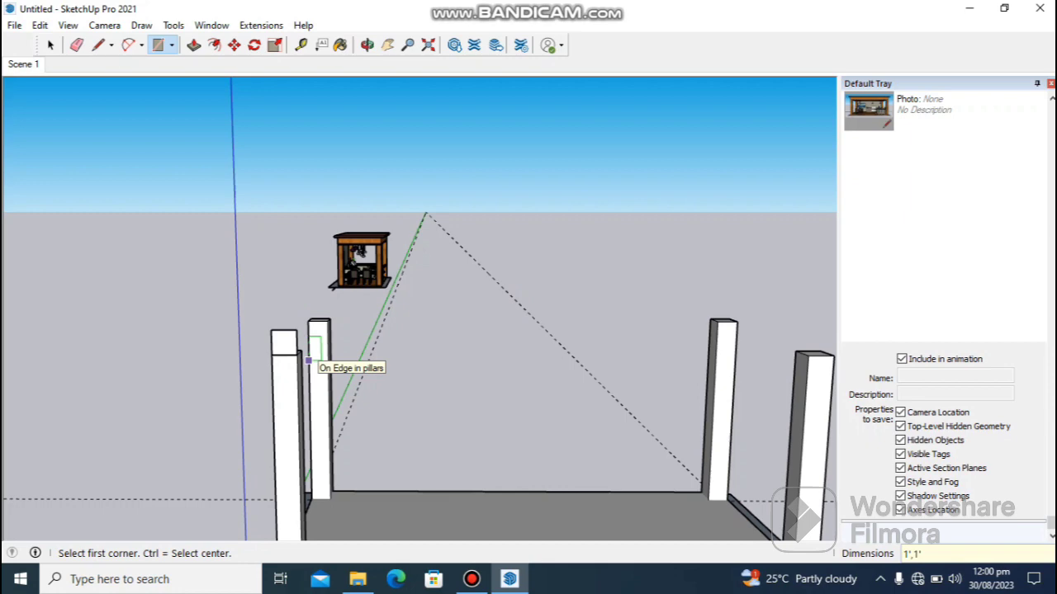
- Make the small upright rectangle on the pillar top into a component named "roof 1", replacing the existing definition of that name
key("p")
middle_click_drag(310, 361, 207, 406)
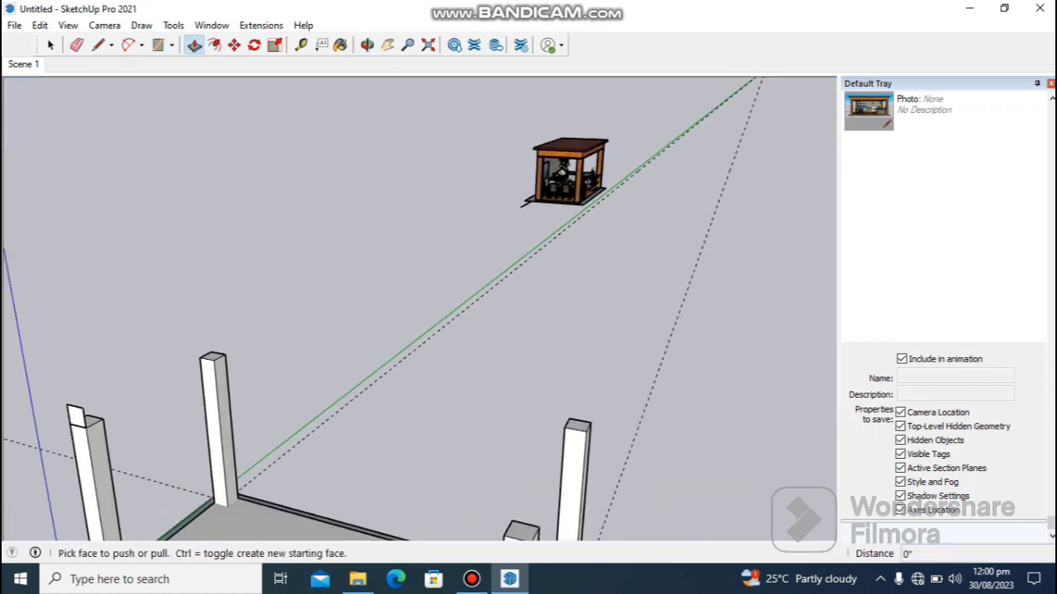
middle_click_drag(330, 331, 487, 330)
middle_click_drag(412, 330, 516, 289)
left_click(50, 44)
scroll(227, 300, "up", 4)
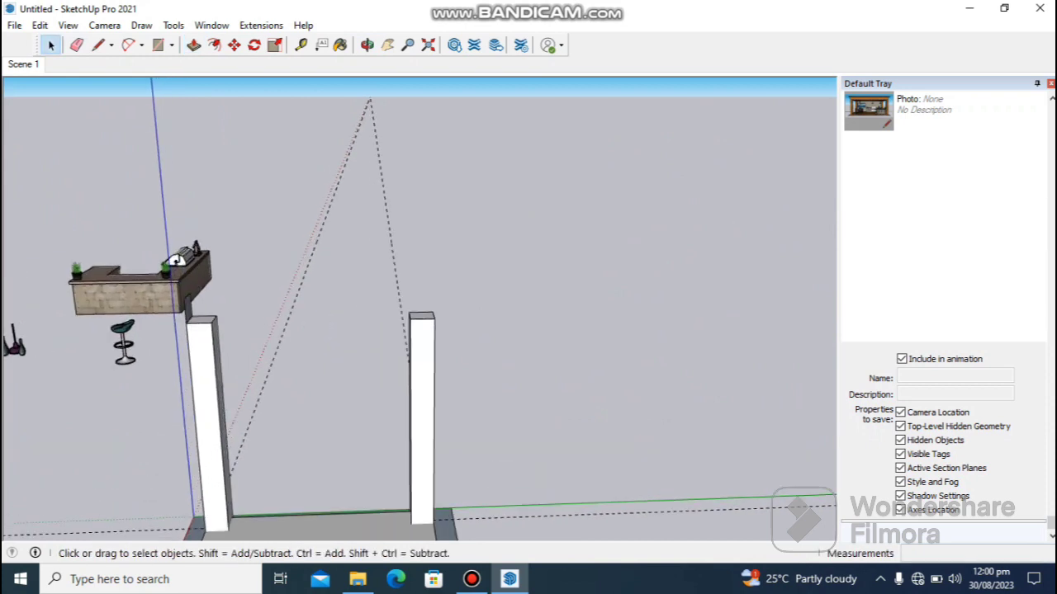
middle_click_drag(330, 330, 470, 346)
left_click_drag(262, 296, 294, 354)
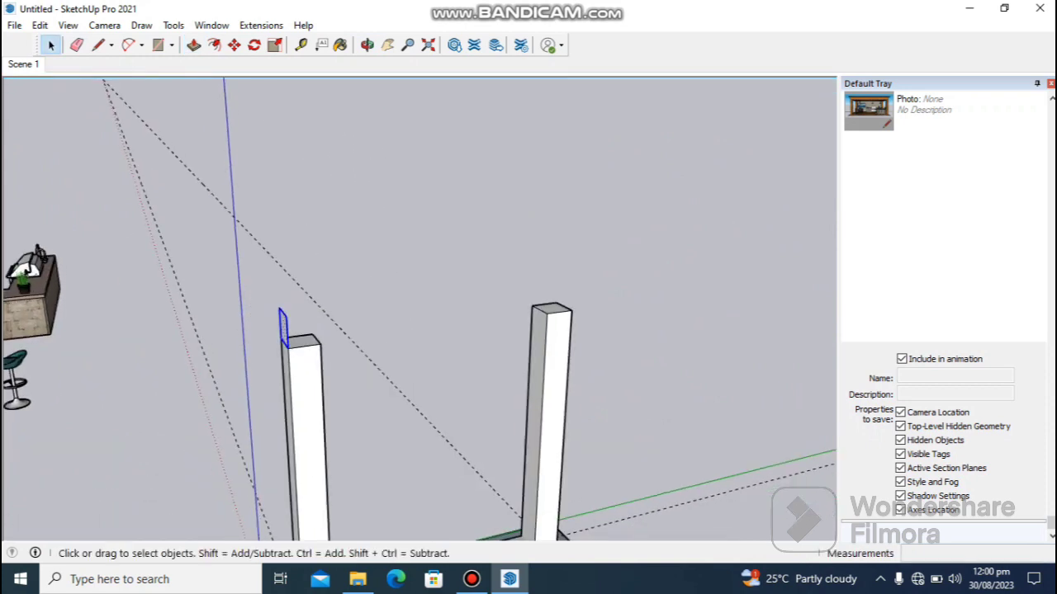
right_click(282, 332)
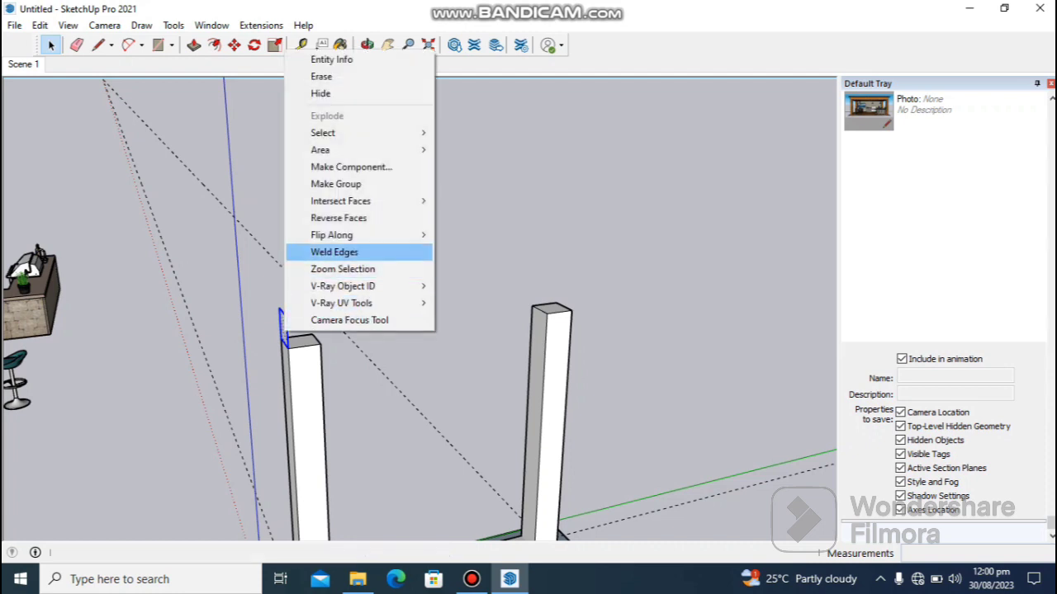
left_click(351, 167)
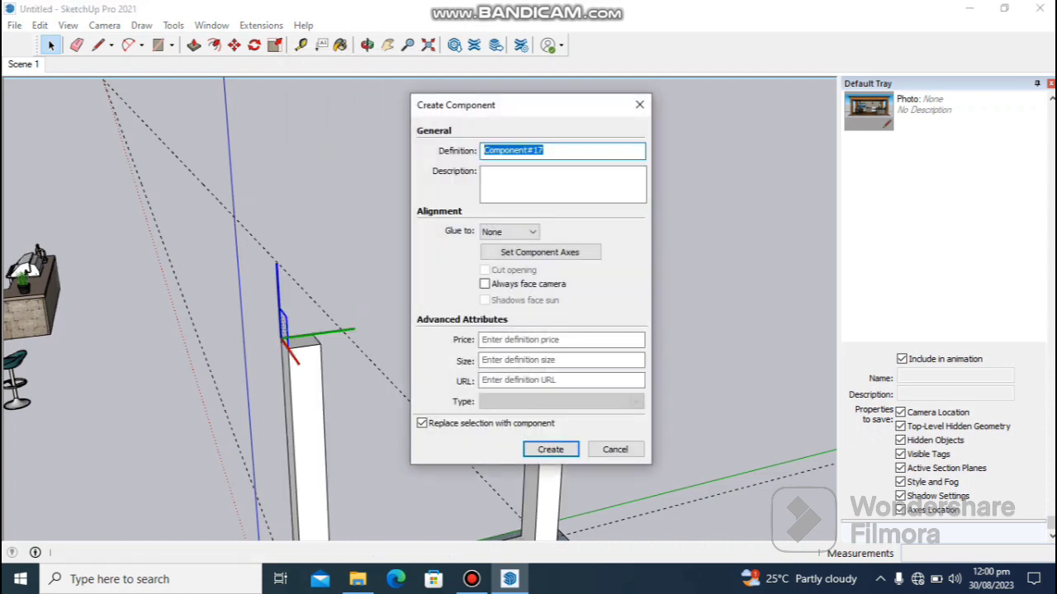
type("roof 1")
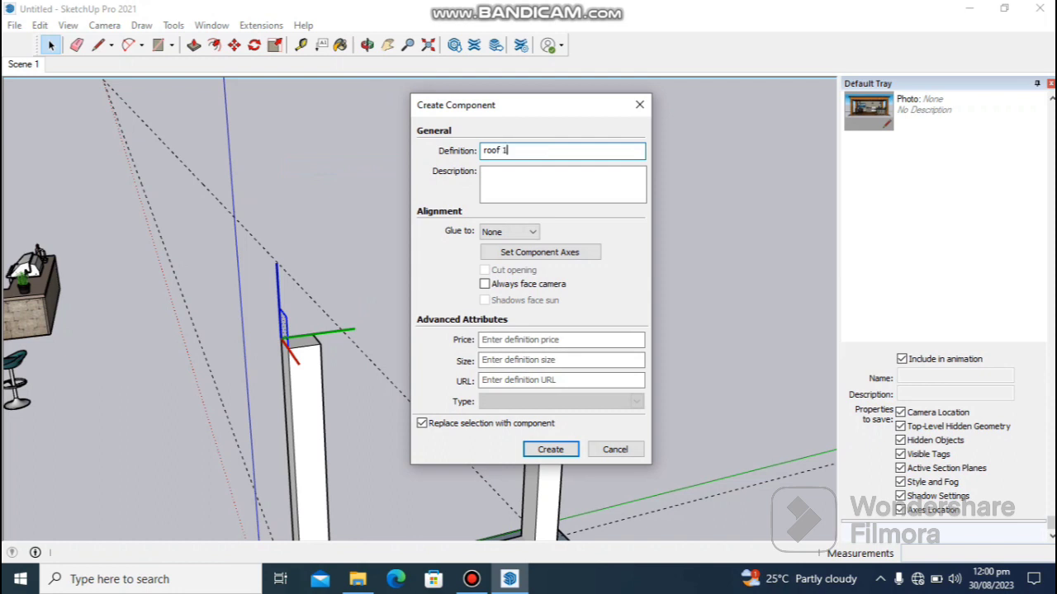
key("Return")
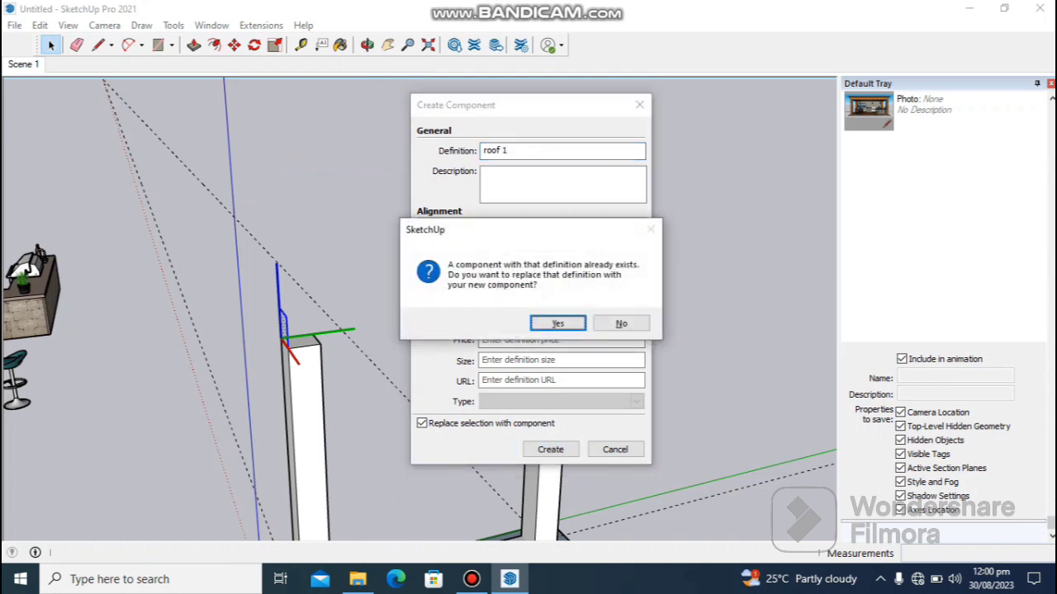
left_click(558, 323)
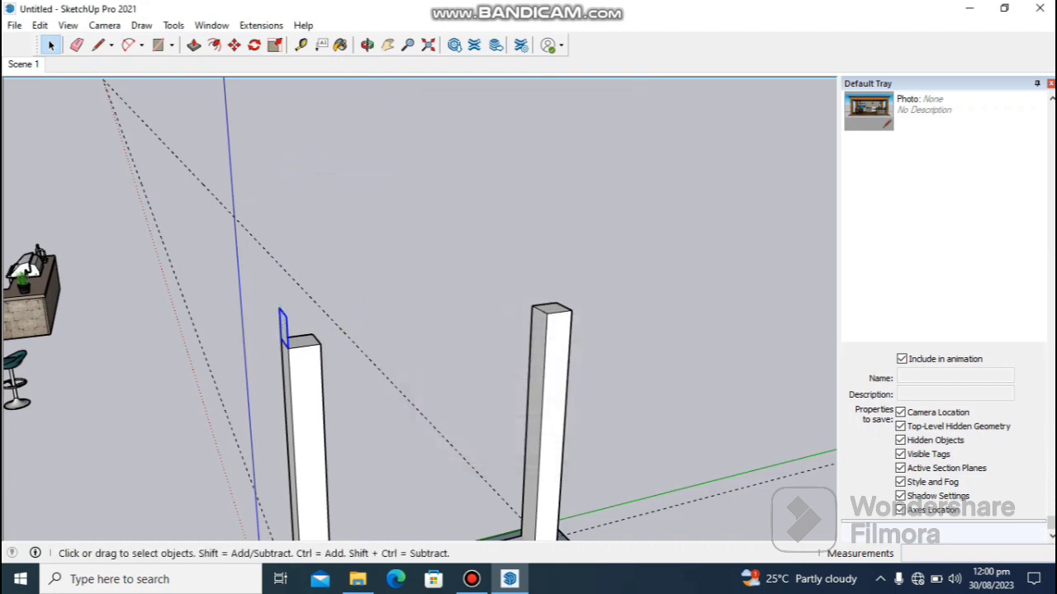
- Open the roof 1 component and Push/Pull its face 10' along the green axis to the far edge of the neighbouring pillar
mouse_move(528, 330)
middle_mouse_down()
mouse_move(298, 329)
mouse_move(367, 329)
middle_mouse_up()
key("p")
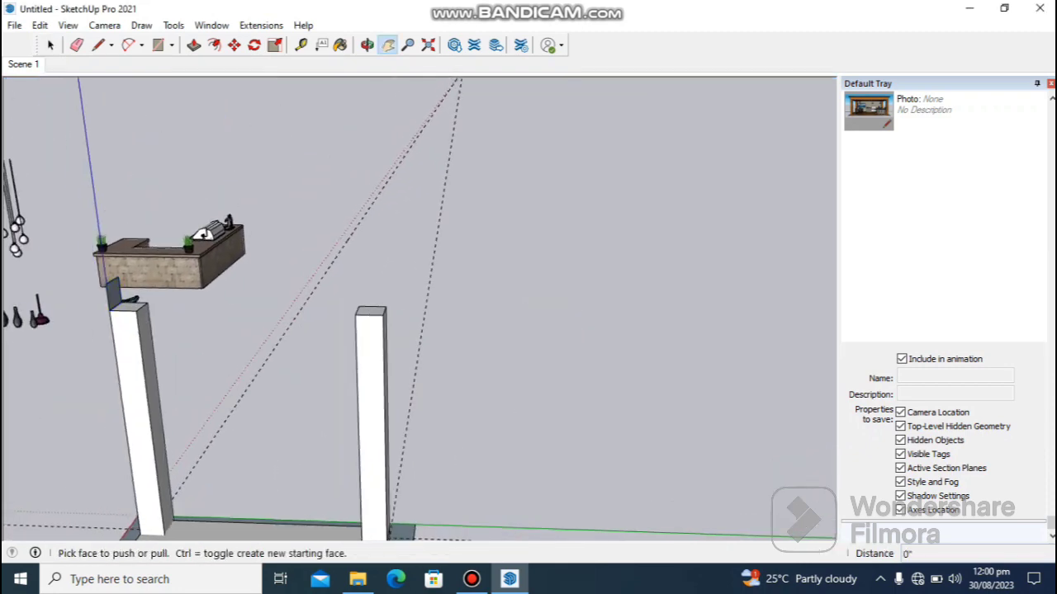
left_click(51, 44)
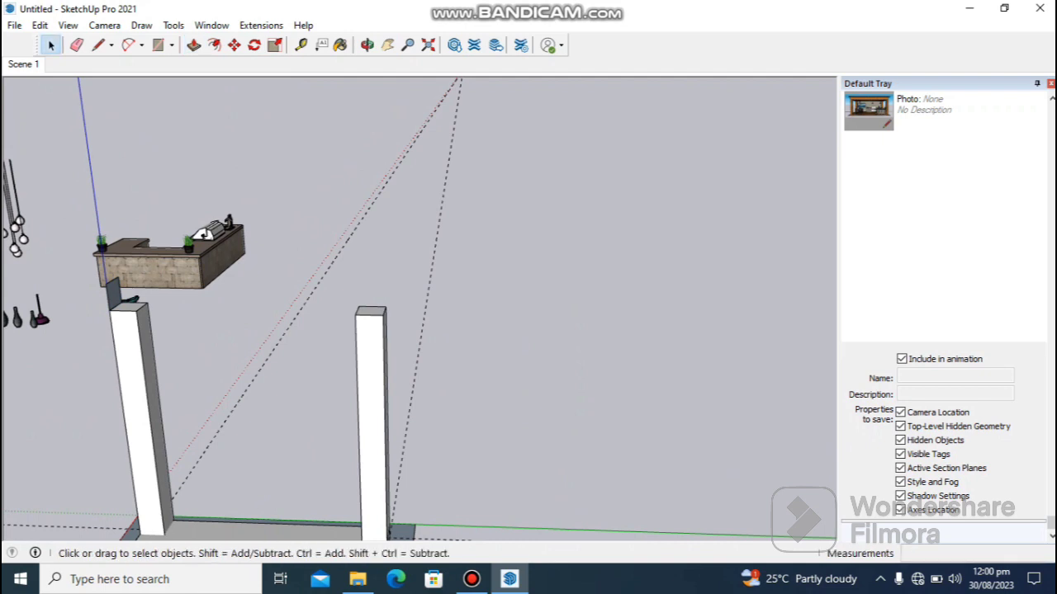
double_click(115, 295)
key("p")
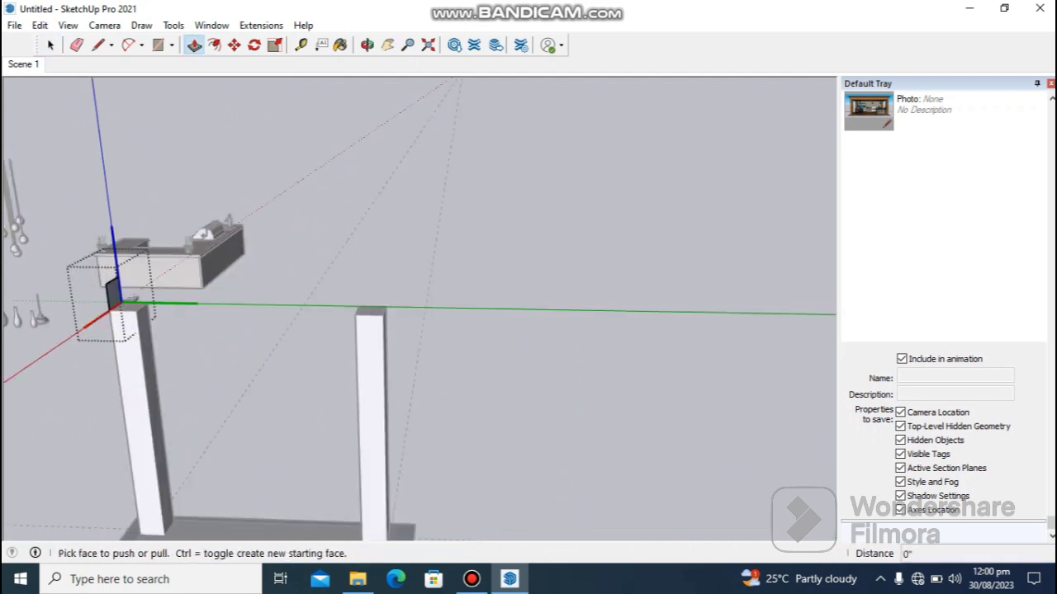
left_click(114, 295)
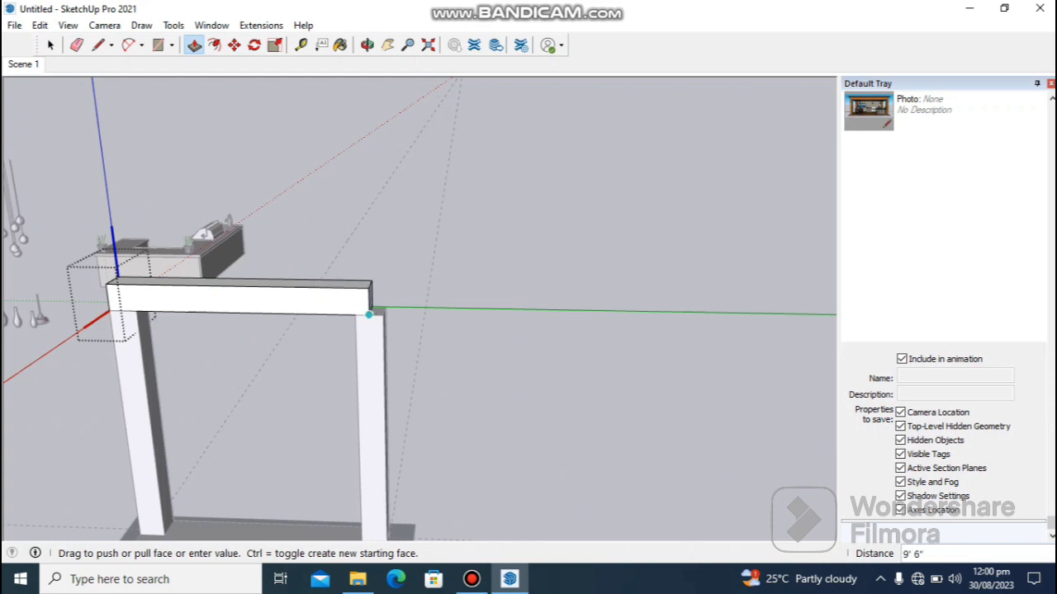
left_click(383, 307)
- Push/Pull the roof 1 beam's long side face 21' out over the opposite pair of pillars, and leave the component
key("h")
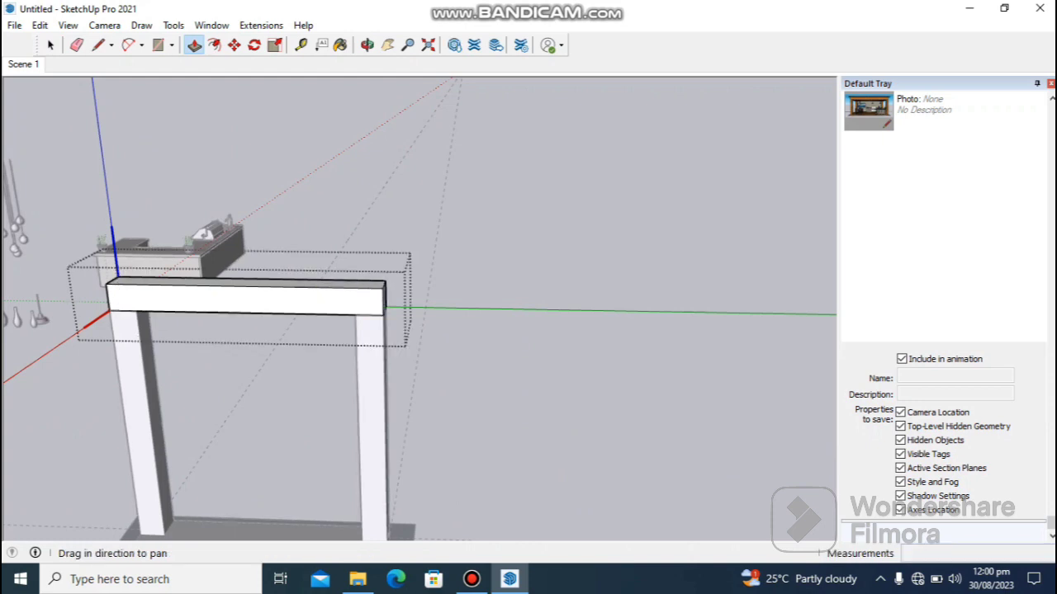
left_click_drag(370, 360, 479, 302)
scroll(459, 303, "down", 2)
scroll(453, 329, "down", 1)
key("p")
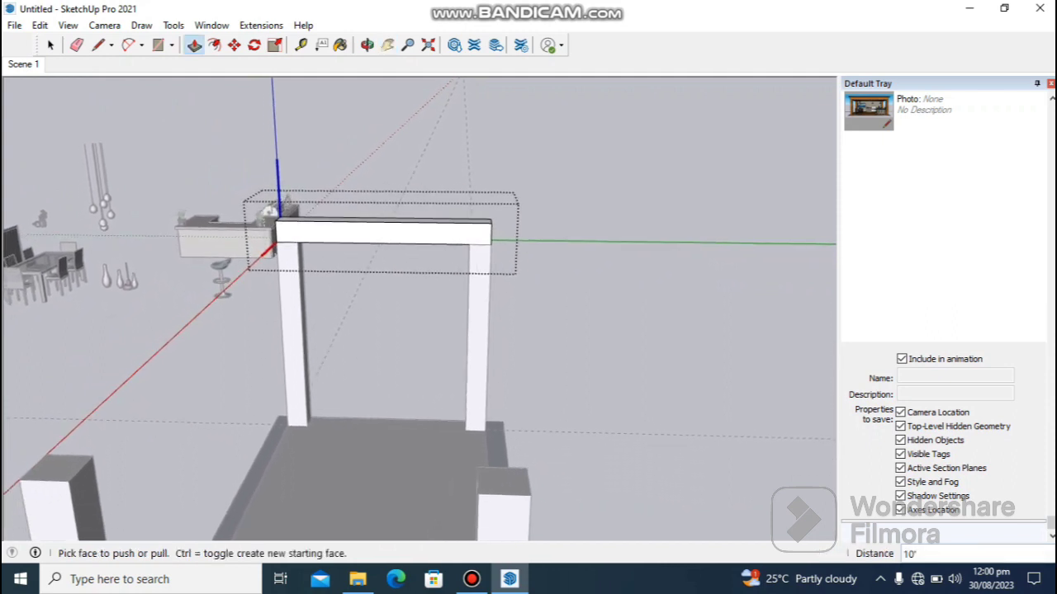
left_click(446, 234)
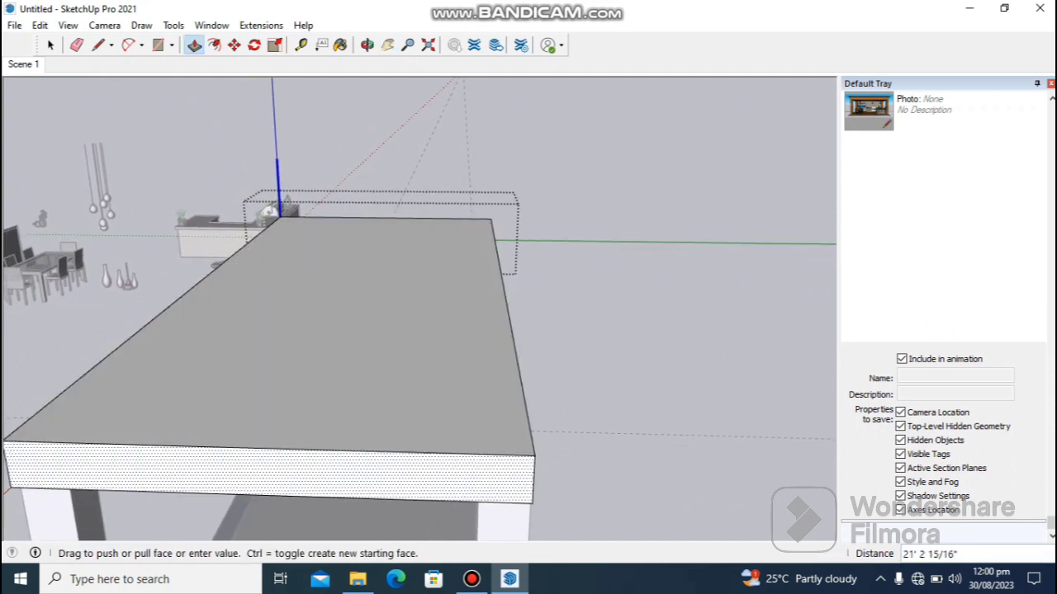
type("21'")
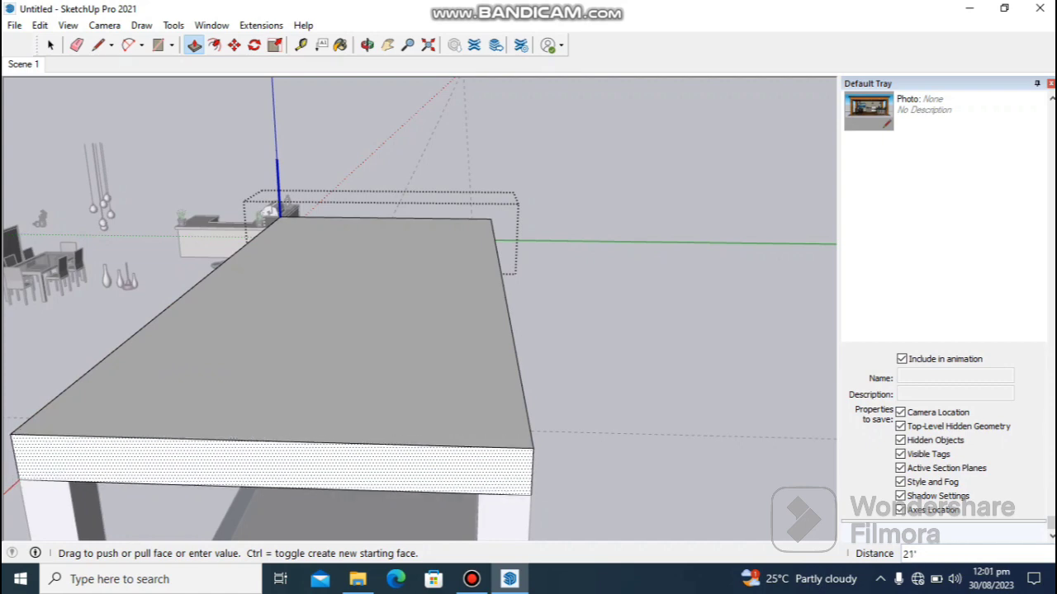
key("Return")
left_click(50, 45)
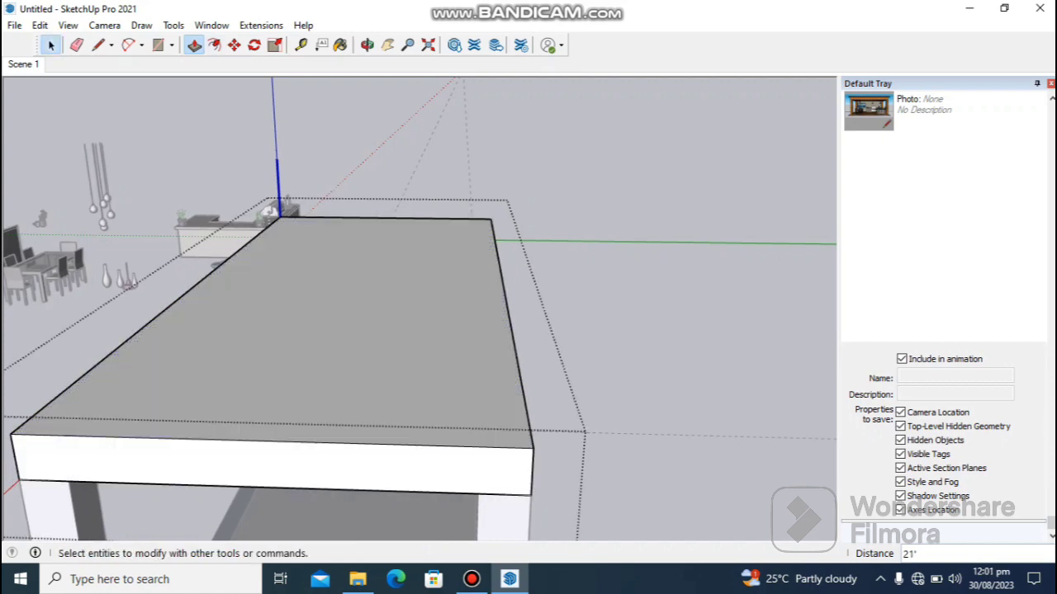
left_click(190, 132)
- Reopen the roof component and Push/Pull one of its side faces outward by 8"
middle_click_drag(495, 322, 302, 292)
double_click(304, 279)
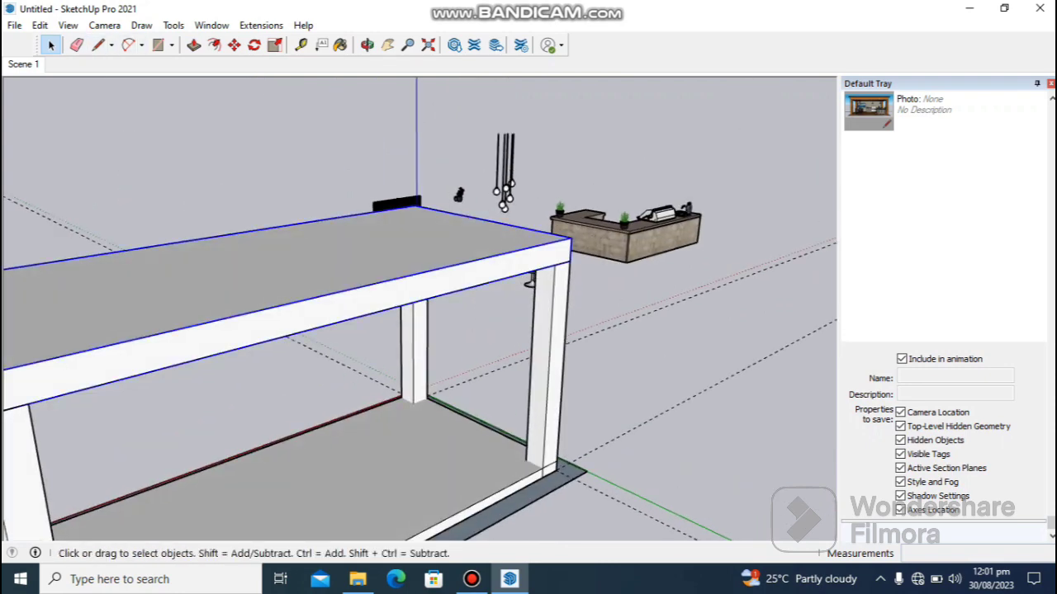
key("p")
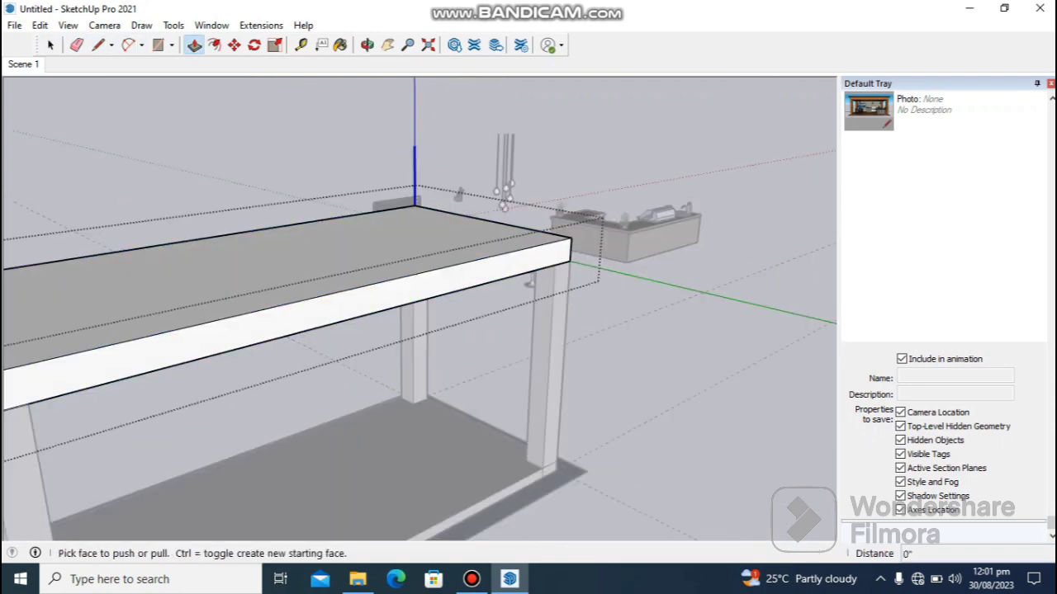
left_click(303, 316)
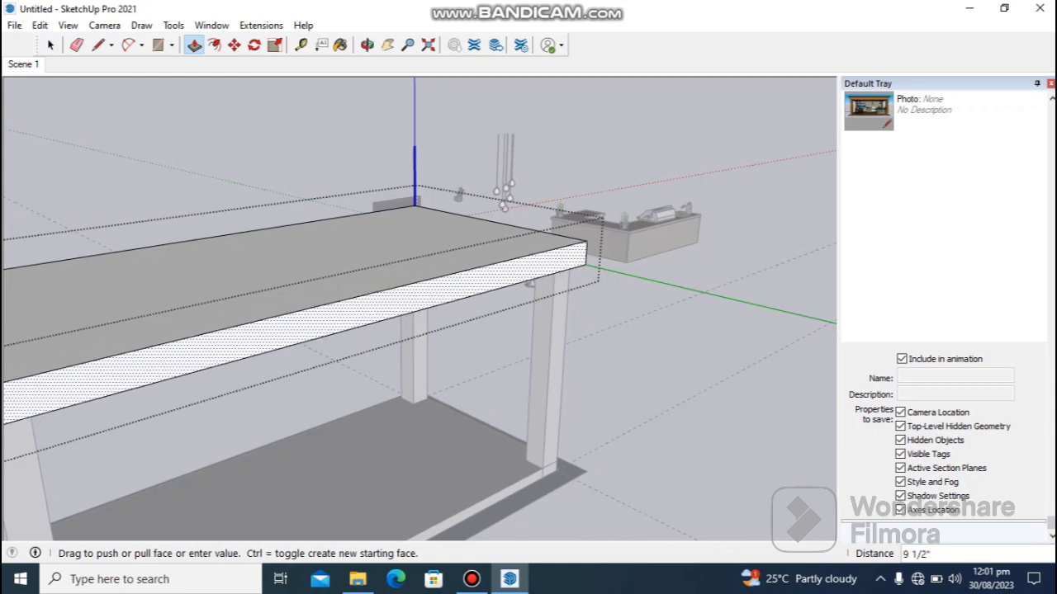
type("8")
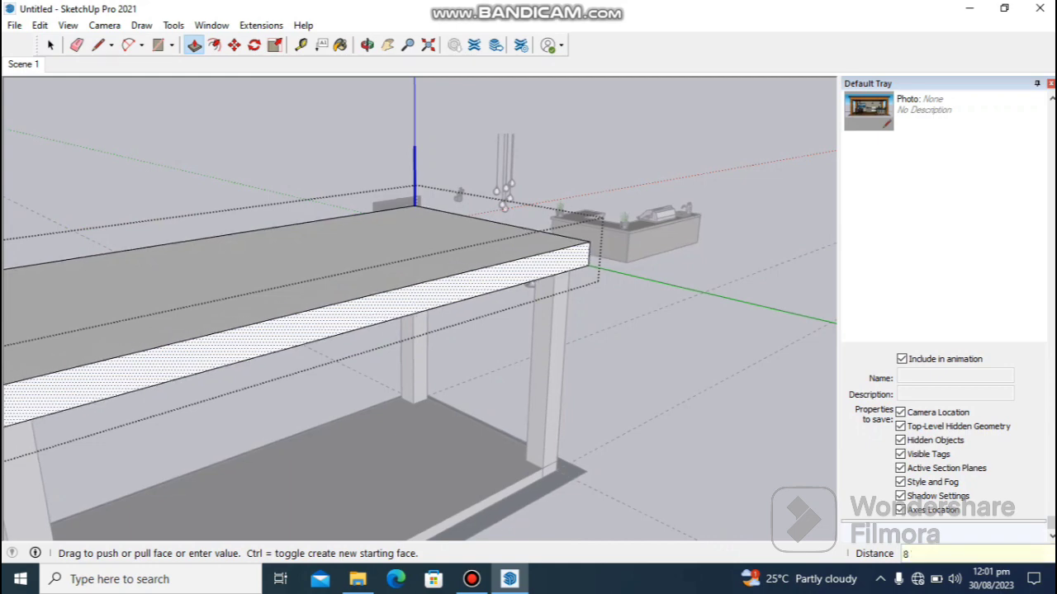
key("Return")
- Try to Push/Pull the adjacent end face of the roof outward by 7' 5", and undo it
middle_click_drag(421, 314, 607, 374)
scroll(449, 235, "up", 3)
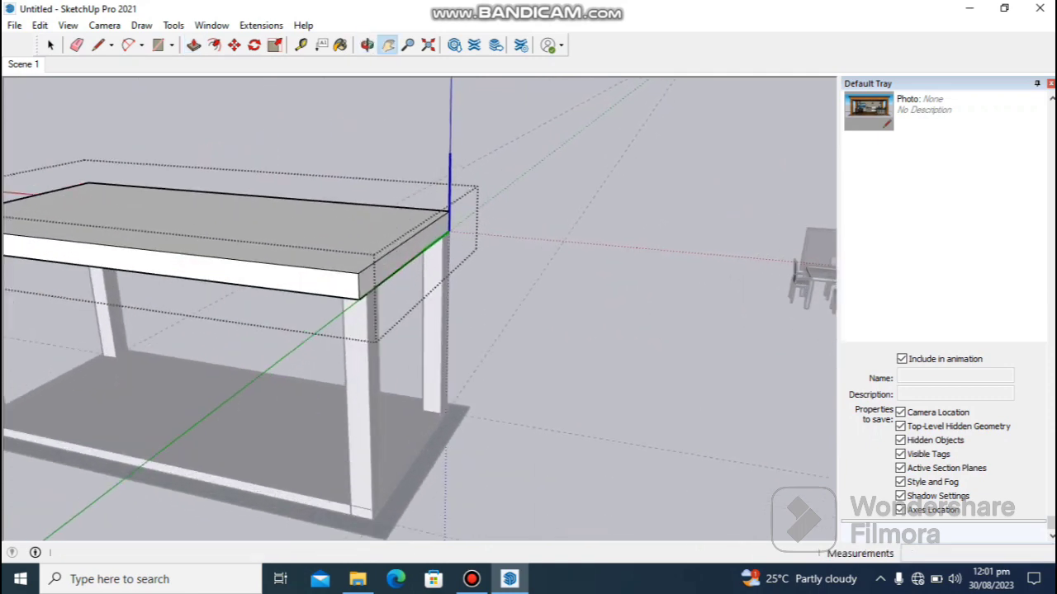
key("p")
left_click(450, 236)
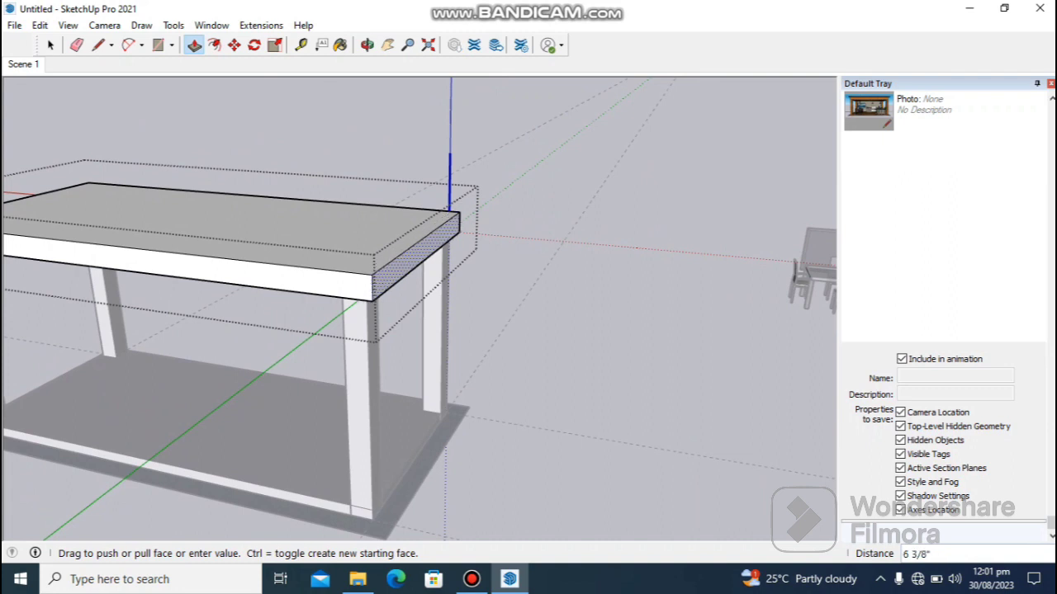
key("Return")
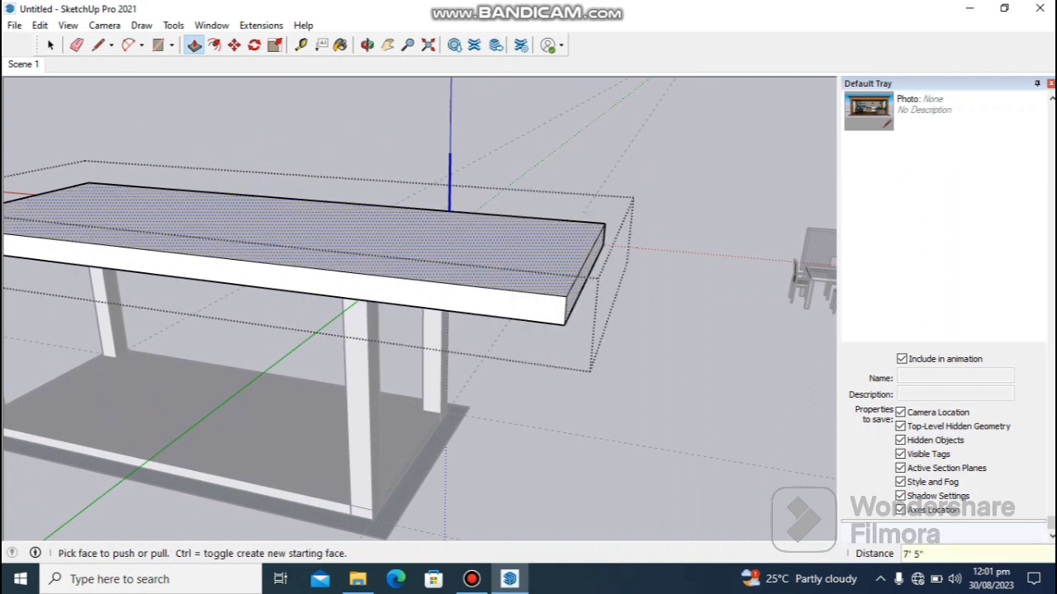
key("ctrl+z")
- Push/Pull the roof's end face and the remaining long side face along the red axis outward by 8" each
left_click(404, 256)
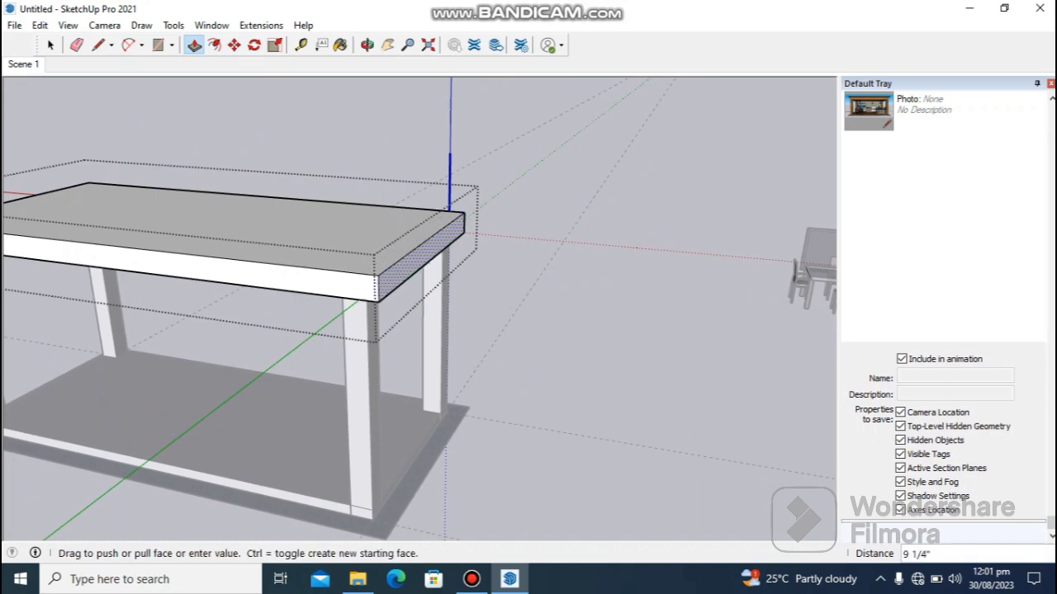
key("Return")
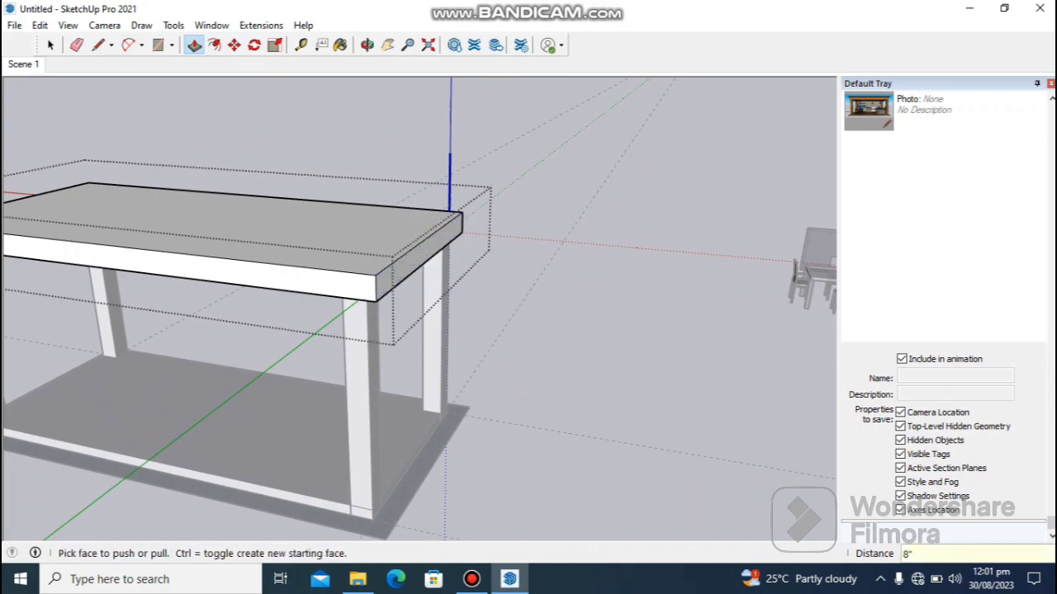
middle_click_drag(462, 272, 198, 281)
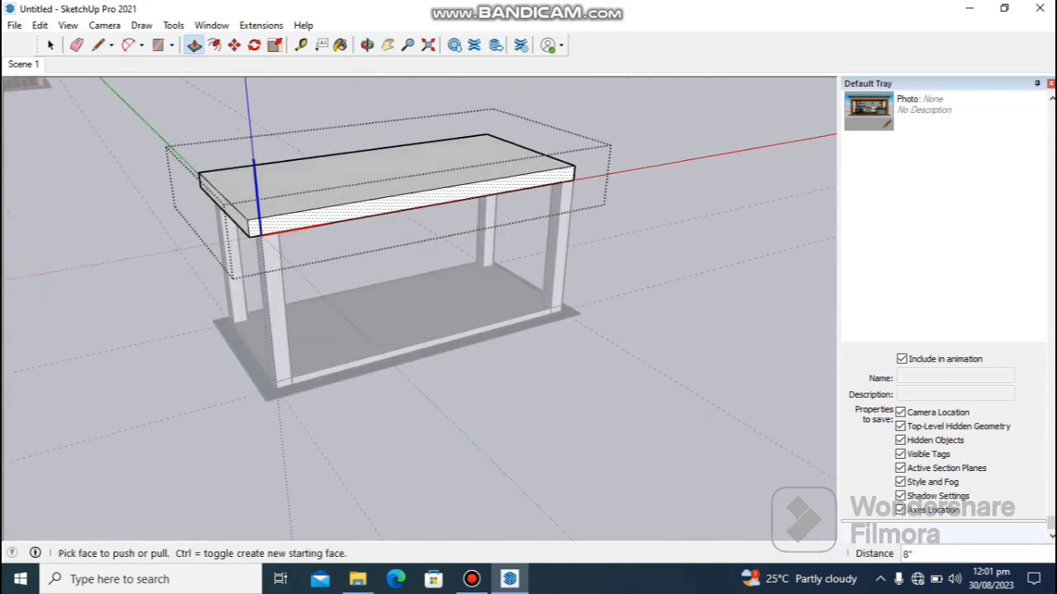
left_click(413, 205)
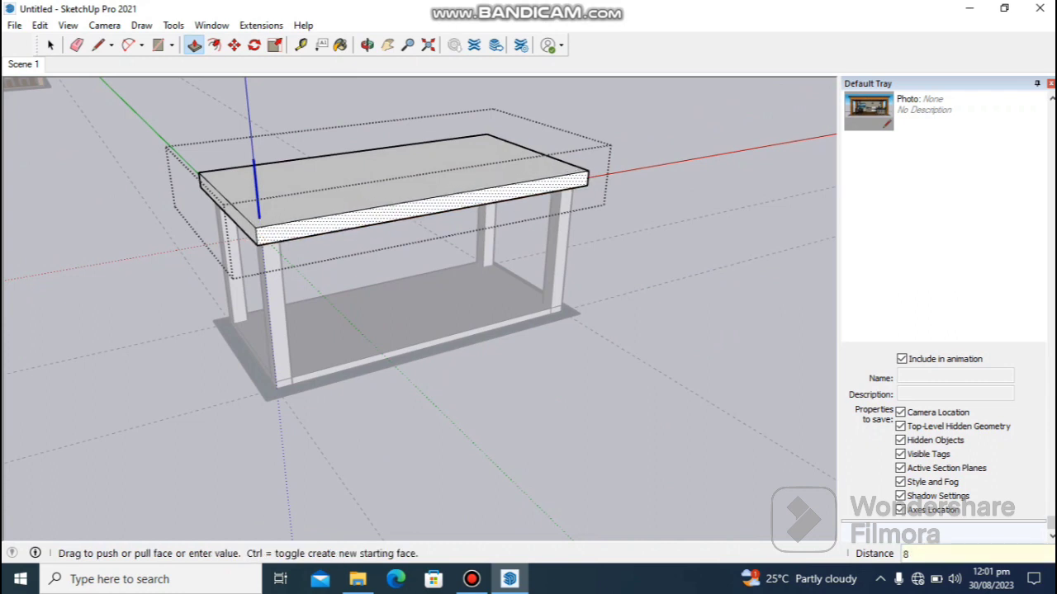
key("Return")
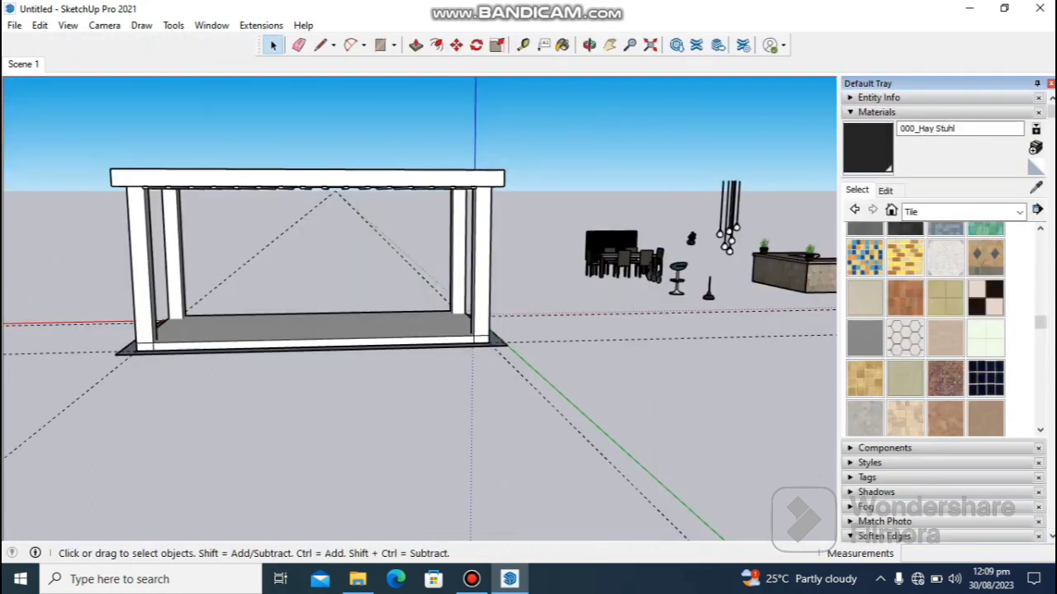
- Paint the raised inner floor with the Wood Veneer 01 material from the Wood collection
left_click(964, 211)
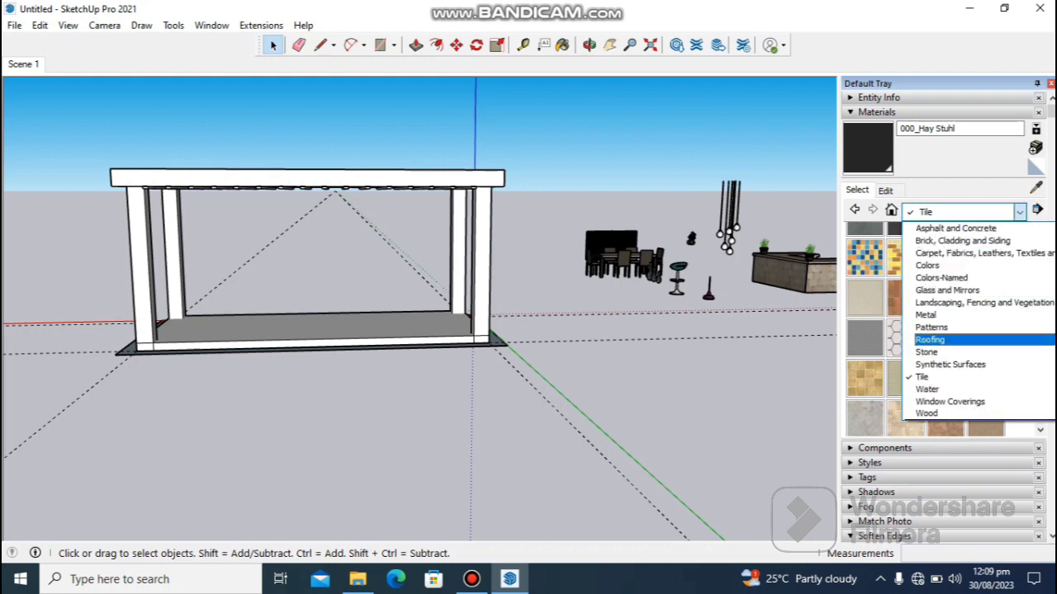
left_click(926, 414)
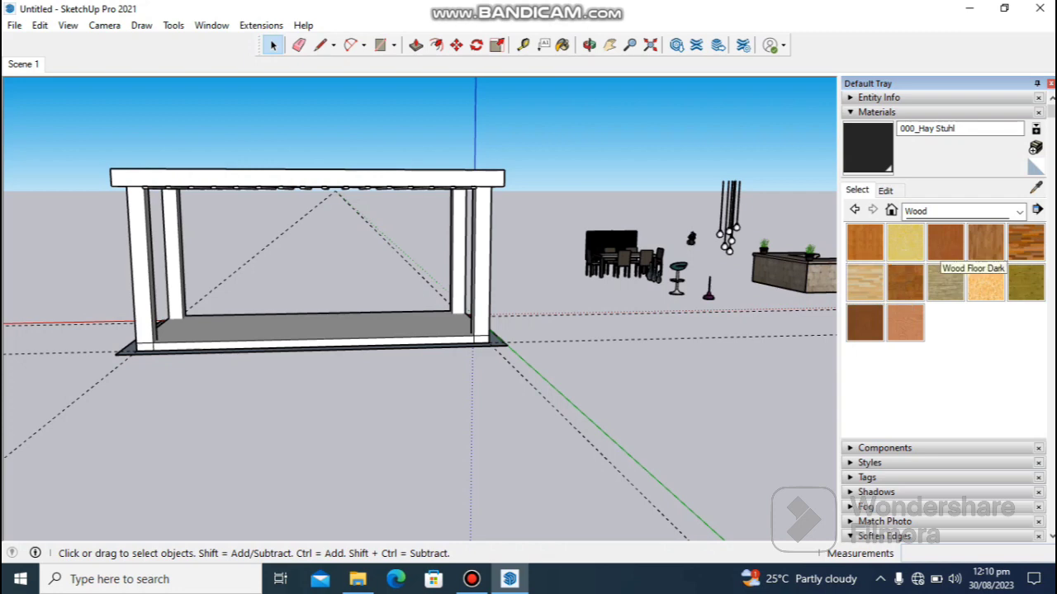
left_click(864, 322)
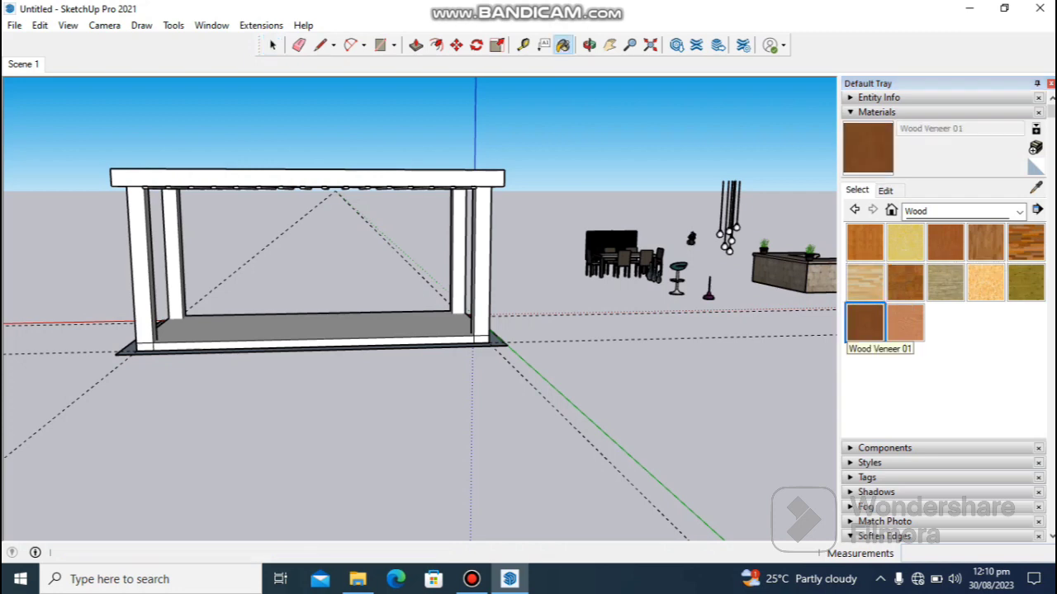
left_click(305, 330)
- Try to paint the near corner pillar with Wood Veneer 01, and undo it
middle_click_drag(305, 331, 190, 334)
scroll(190, 305, "up", 5)
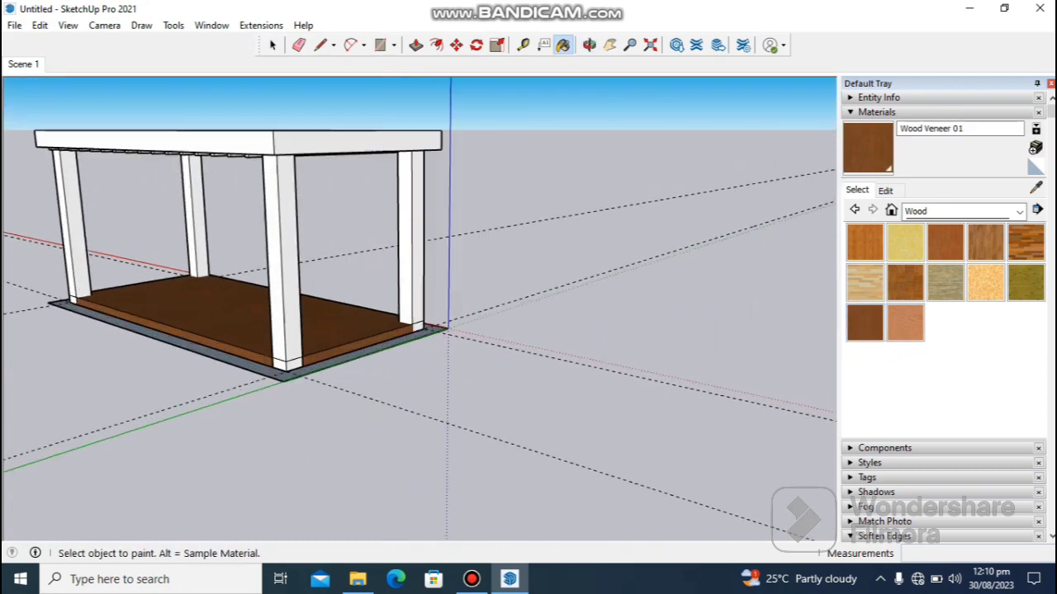
left_click(357, 388)
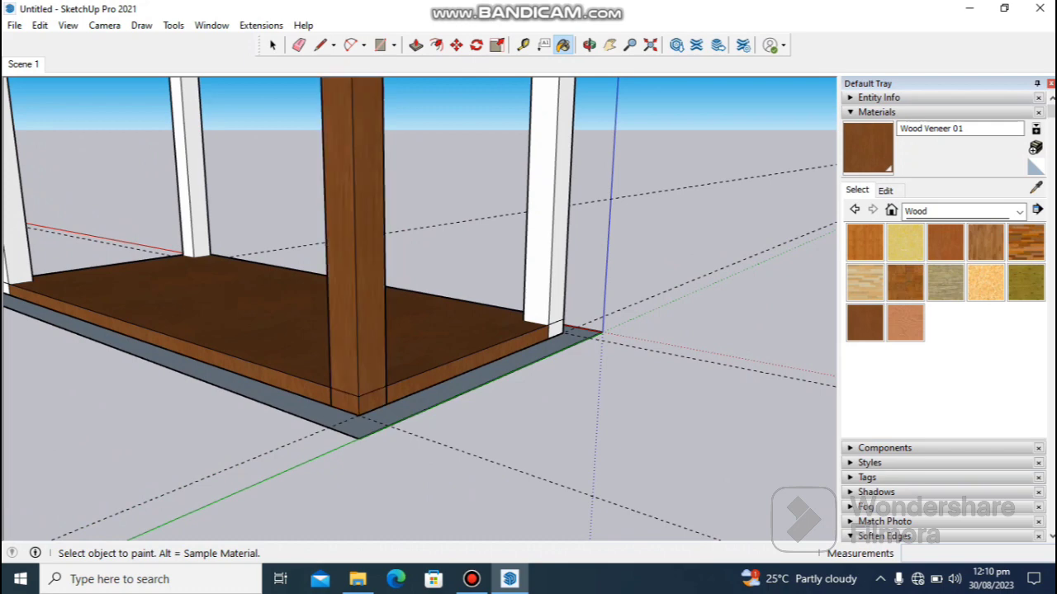
key("ctrl+z")
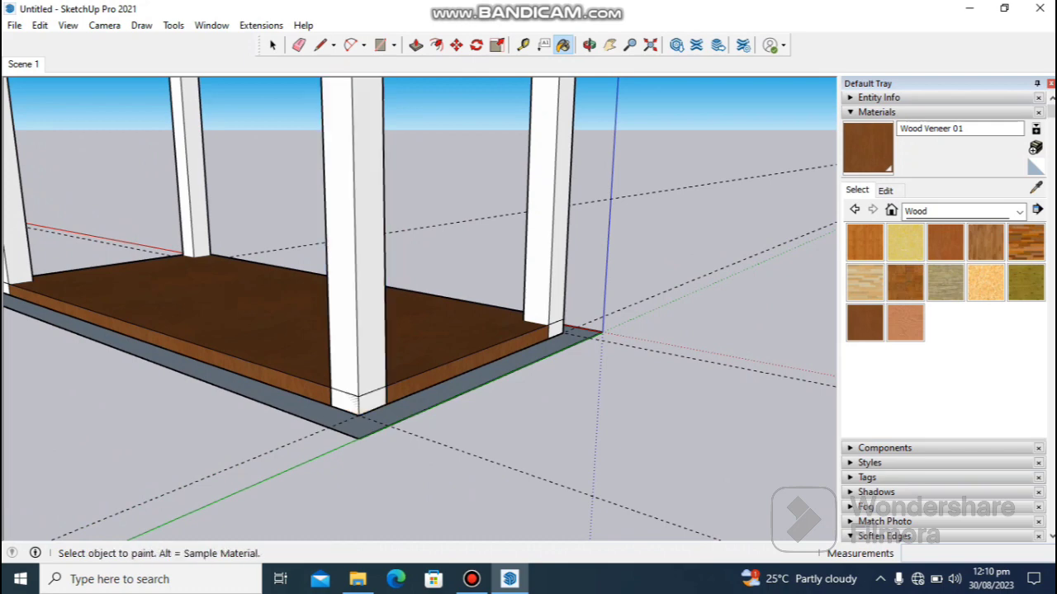
- Edit the Wood Veneer 01 material on the floor and set its texture size to 15' by 15'
middle_click_drag(355, 396, 529, 380)
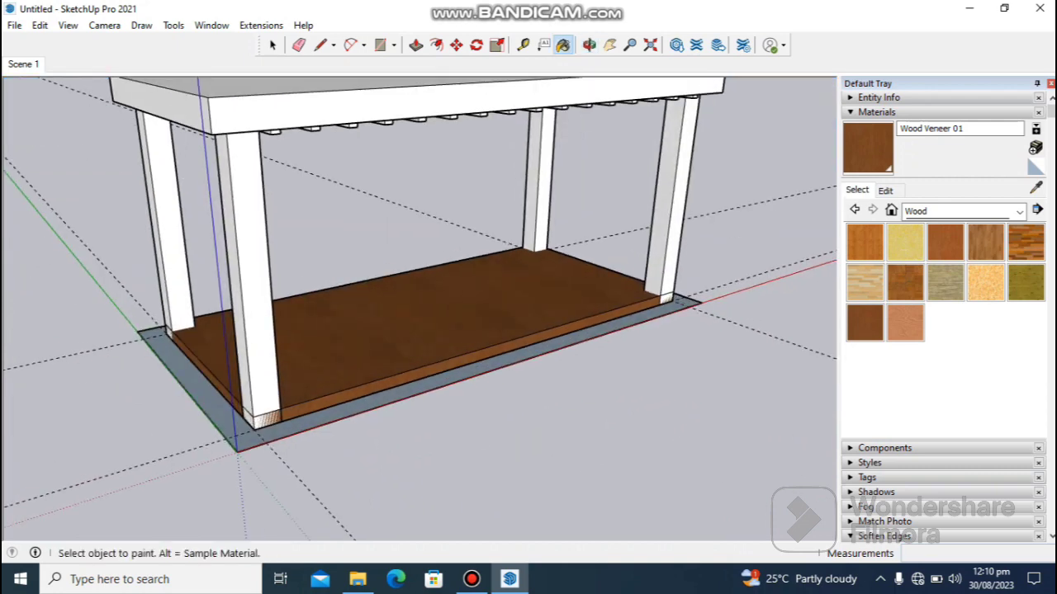
left_click(885, 190)
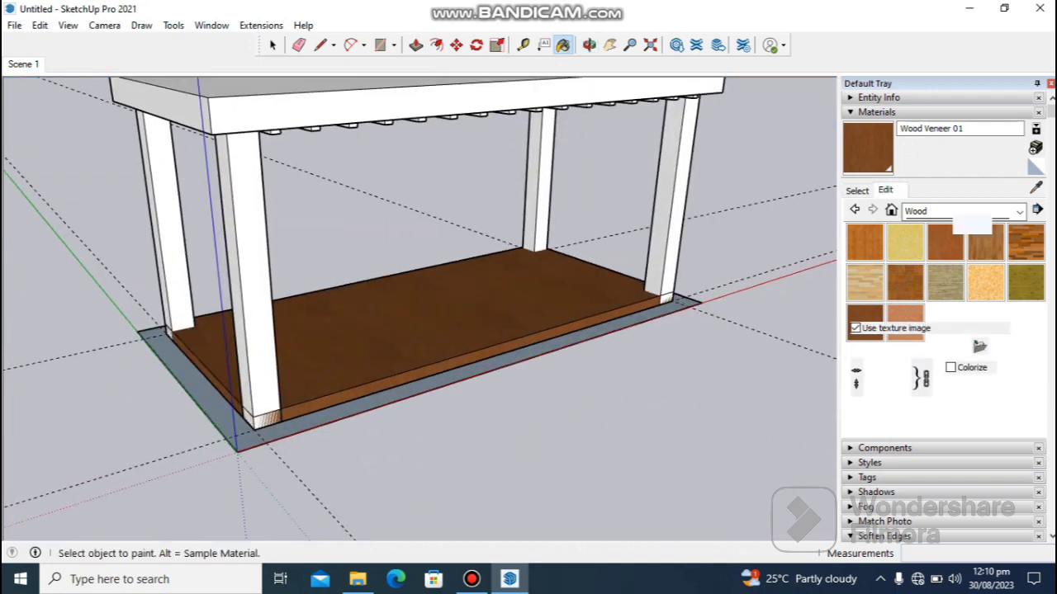
left_click(886, 366)
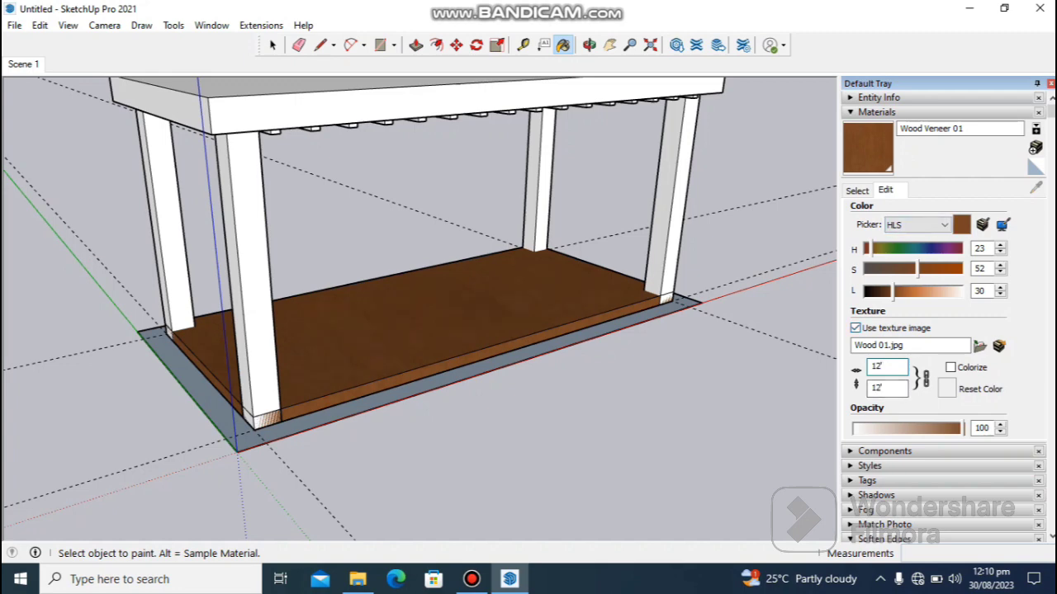
scroll(484, 285, "up", 4)
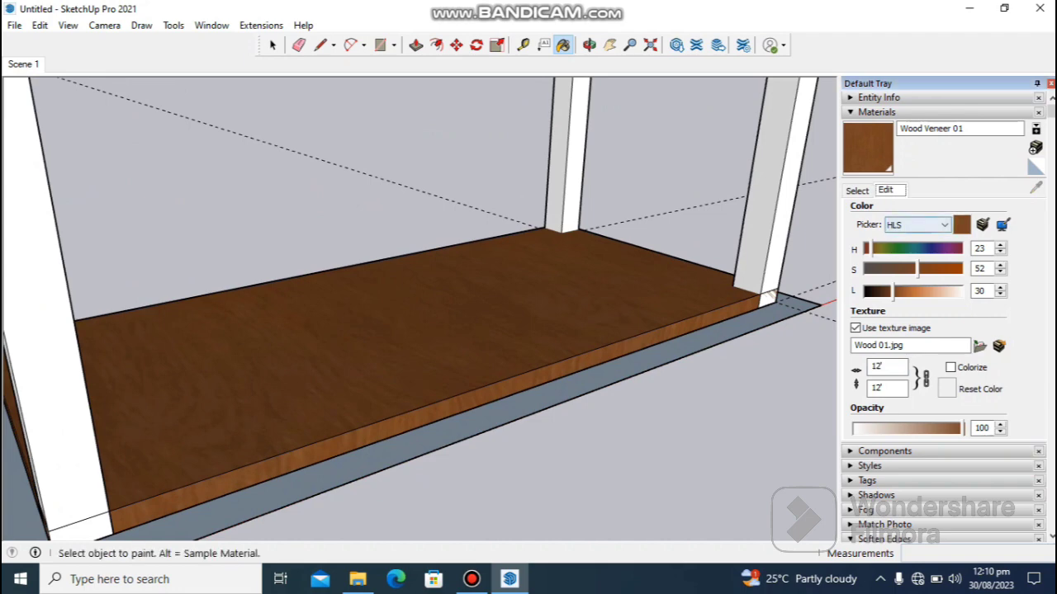
left_click(885, 190)
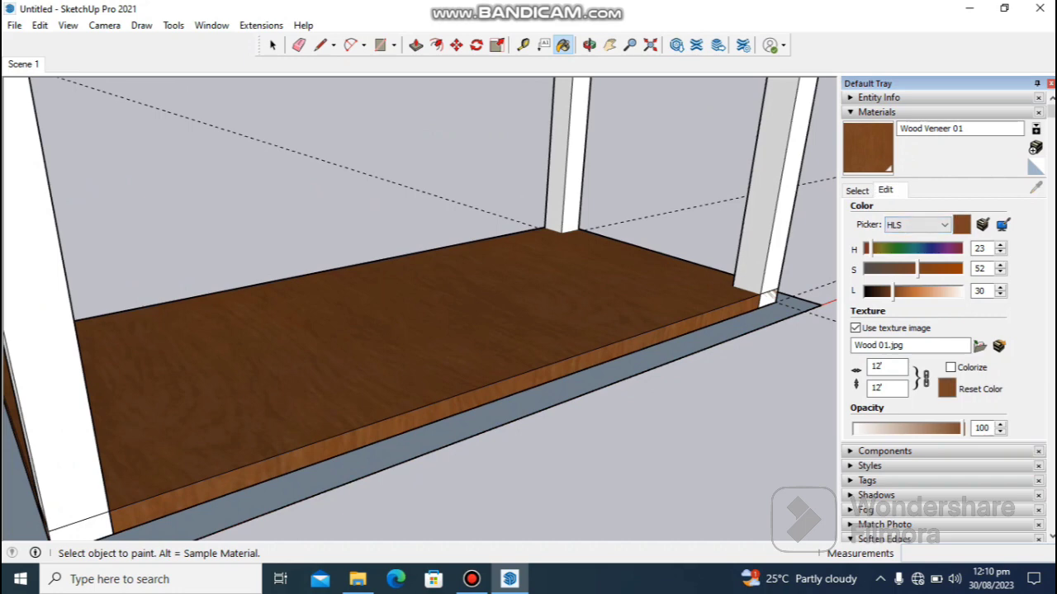
double_click(877, 367)
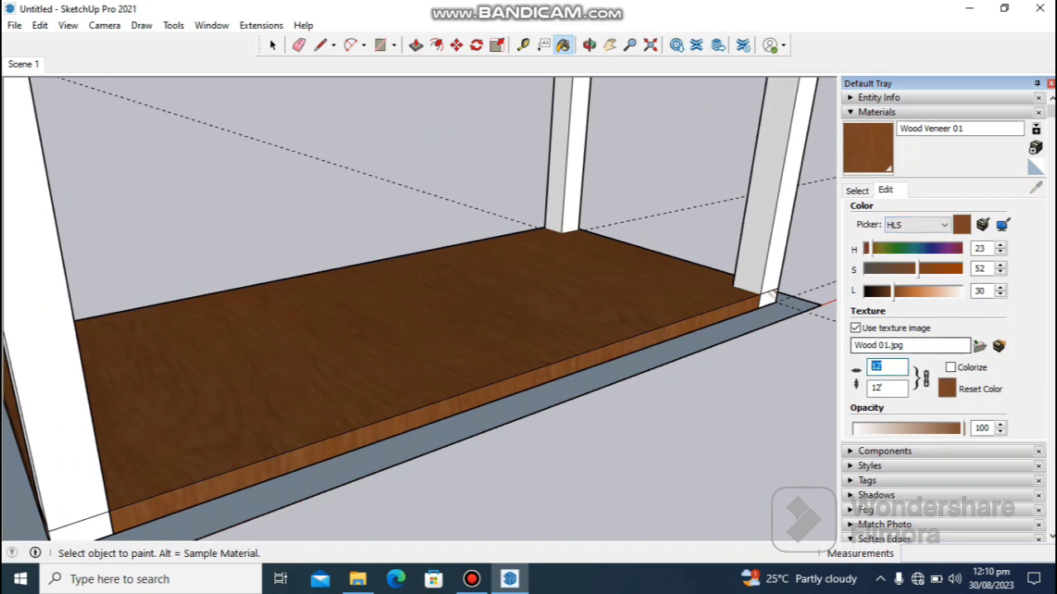
type("15")
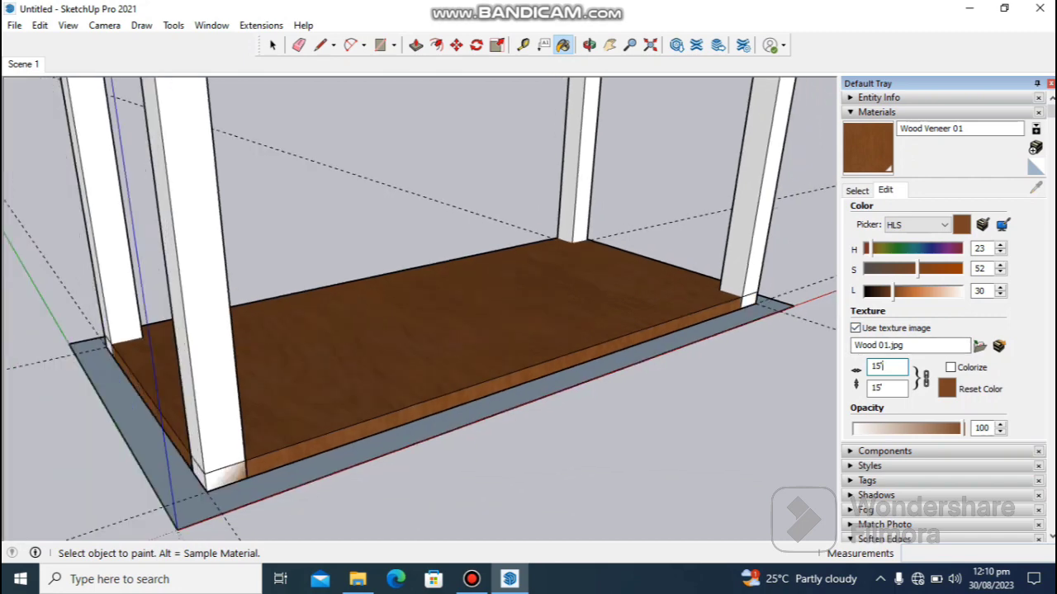
left_click(273, 45)
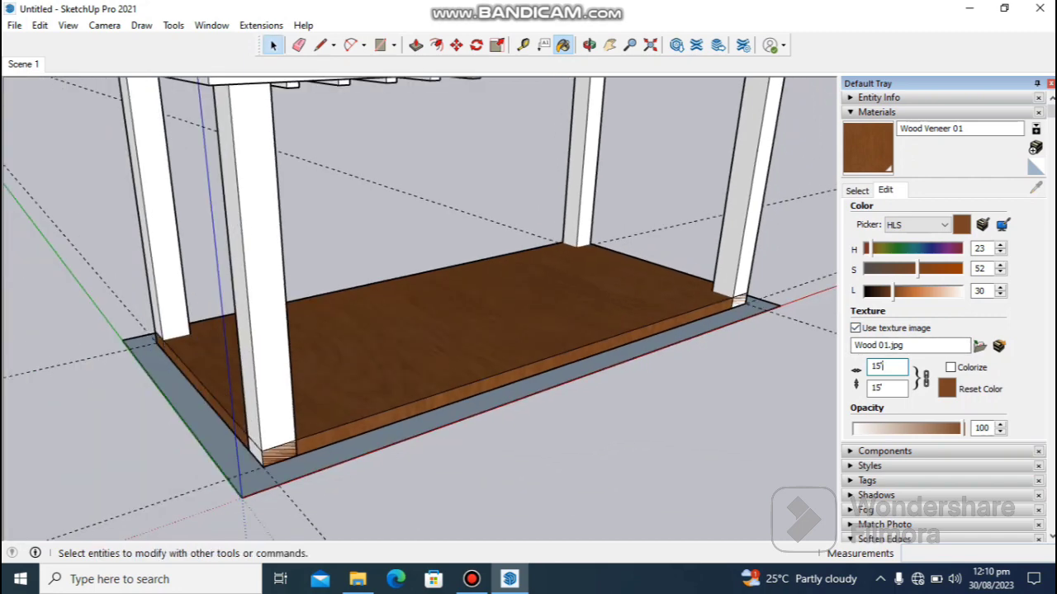
double_click(331, 379)
key("ctrl+a")
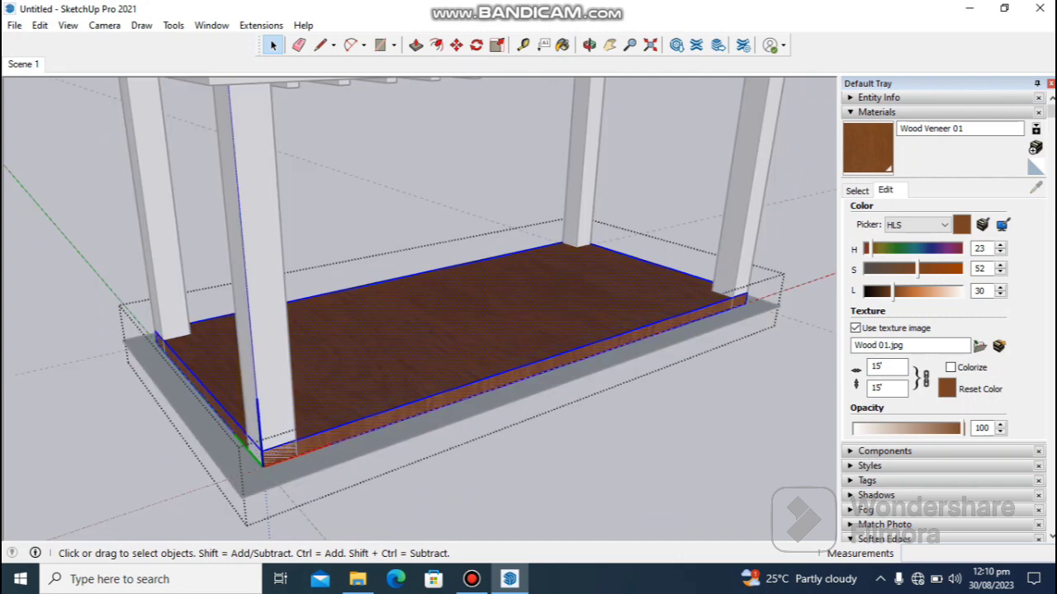
key("ctrl+t")
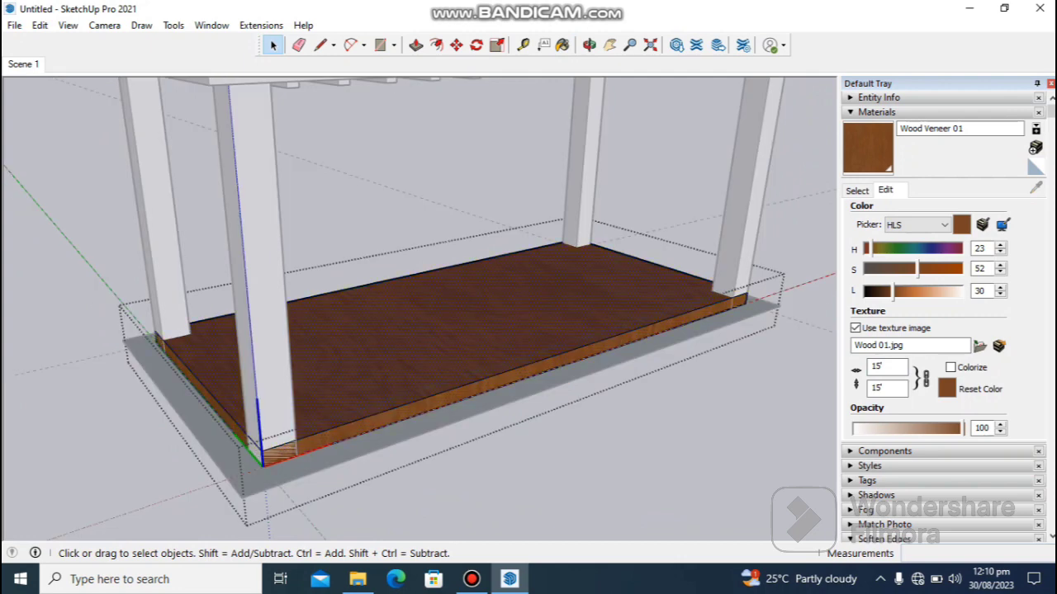
left_click(887, 367)
key("Return")
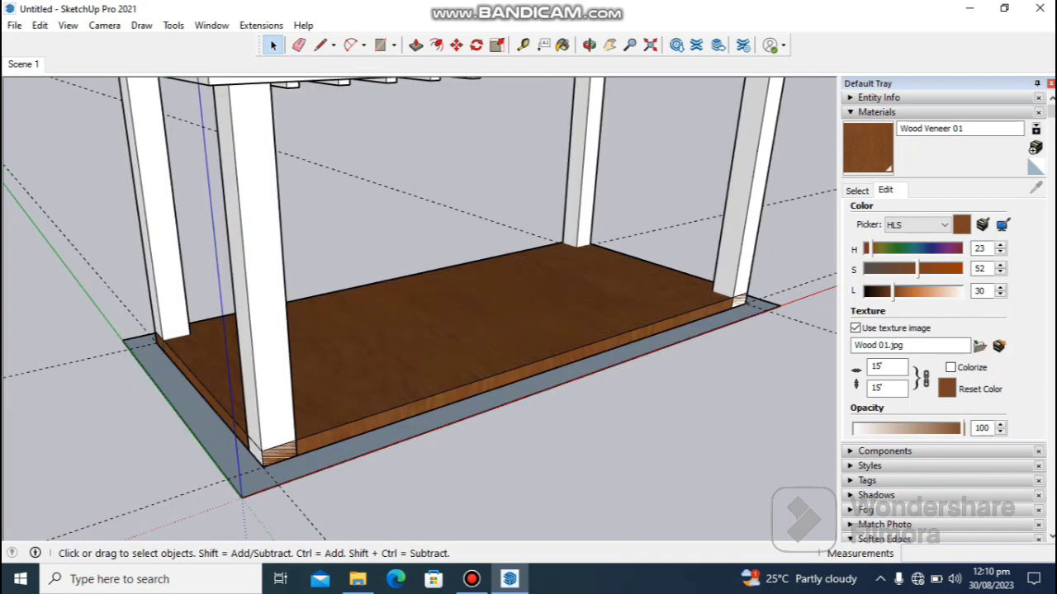
double_click(463, 331)
key("Escape")
- Open the corner pillar component and paint its faces with the Wood Bamboo material from the Wood collection
double_click(267, 289)
left_click(857, 191)
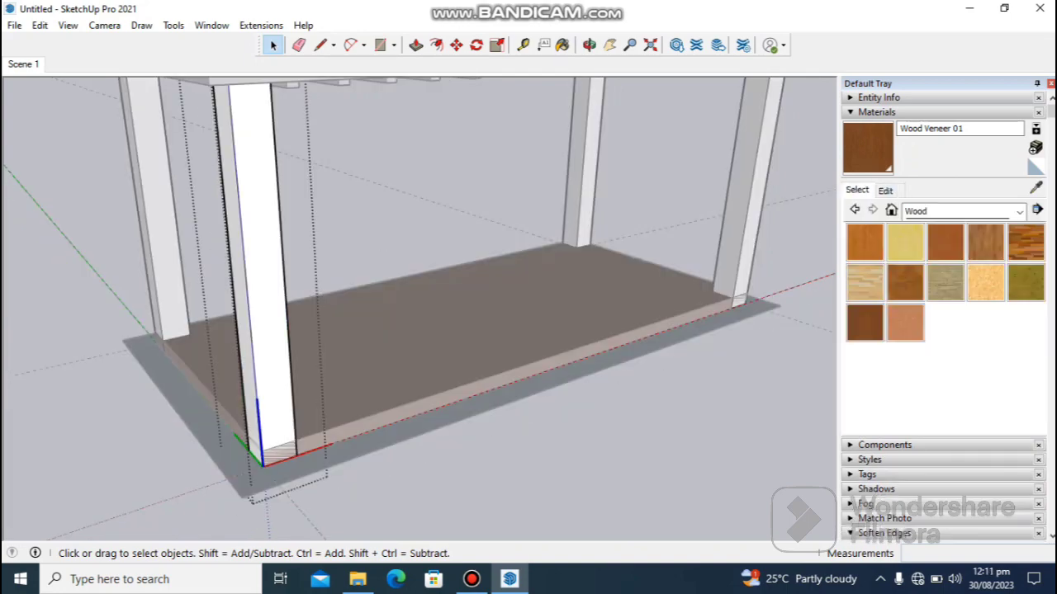
left_click(865, 242)
left_click(267, 281)
left_click(368, 285)
mouse_move(331, 330)
middle_mouse_down()
mouse_move(528, 322)
mouse_move(314, 330)
middle_mouse_up()
left_click(177, 306)
scroll(330, 313, "down", 4)
left_click(14, 26)
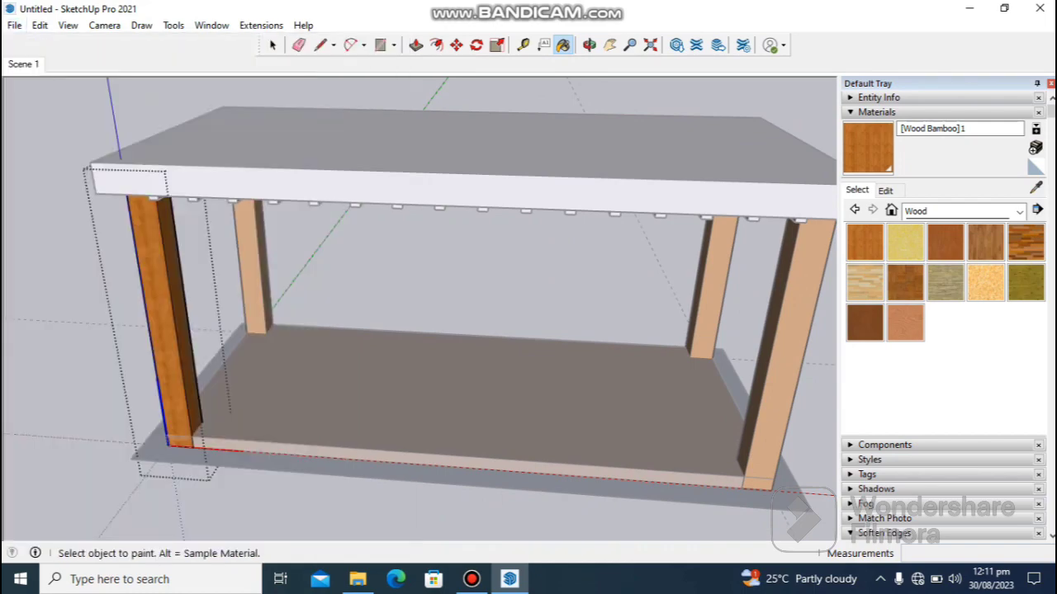
- Paint the raised floor with Wood Floor Parquet and set its texture size to 10' by 10'
middle_click_drag(413, 331, 346, 322)
left_click(905, 283)
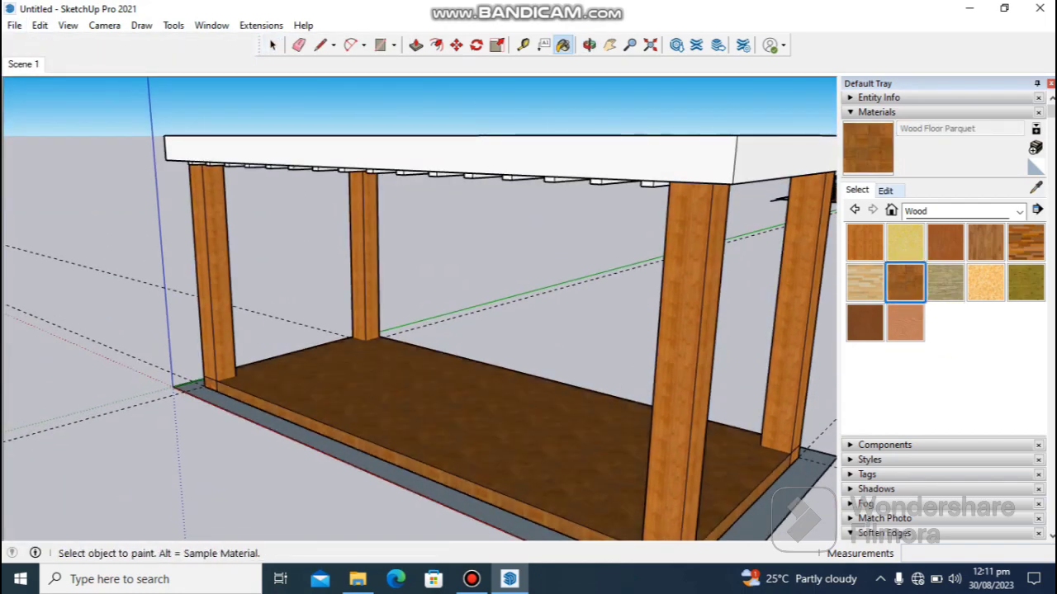
left_click(885, 190)
middle_click_drag(413, 331, 289, 335)
- Open the roof, paint it with Wood Veneer 01 and darken the material to lightness 26
double_click(331, 182)
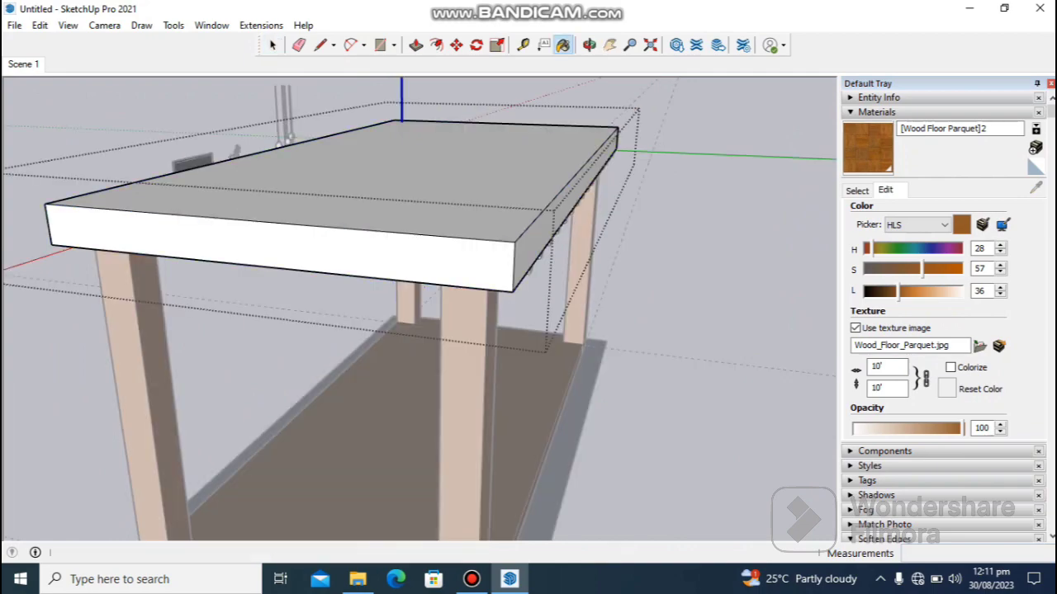
left_click(857, 190)
left_click(865, 322)
left_click(330, 181)
middle_click_drag(412, 330, 280, 330)
left_click(885, 189)
left_click(890, 291)
left_click(888, 291)
- Paint the rafters under the roof with the roof's Wood Veneer 01 material and set its lightness to 21
mouse_move(413, 330)
middle_mouse_down()
mouse_move(347, 330)
mouse_move(379, 346)
mouse_move(462, 314)
mouse_move(512, 313)
middle_mouse_up()
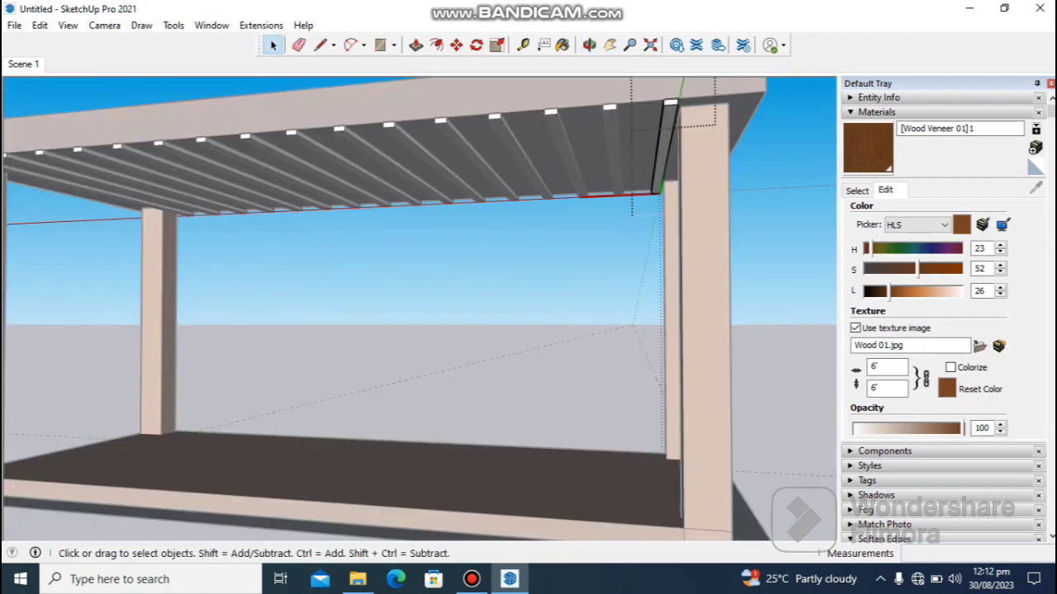
key("b")
left_click(879, 290)
key("space")
mouse_move(413, 331)
middle_mouse_down()
mouse_move(512, 289)
mouse_move(437, 322)
mouse_move(462, 314)
middle_mouse_up()
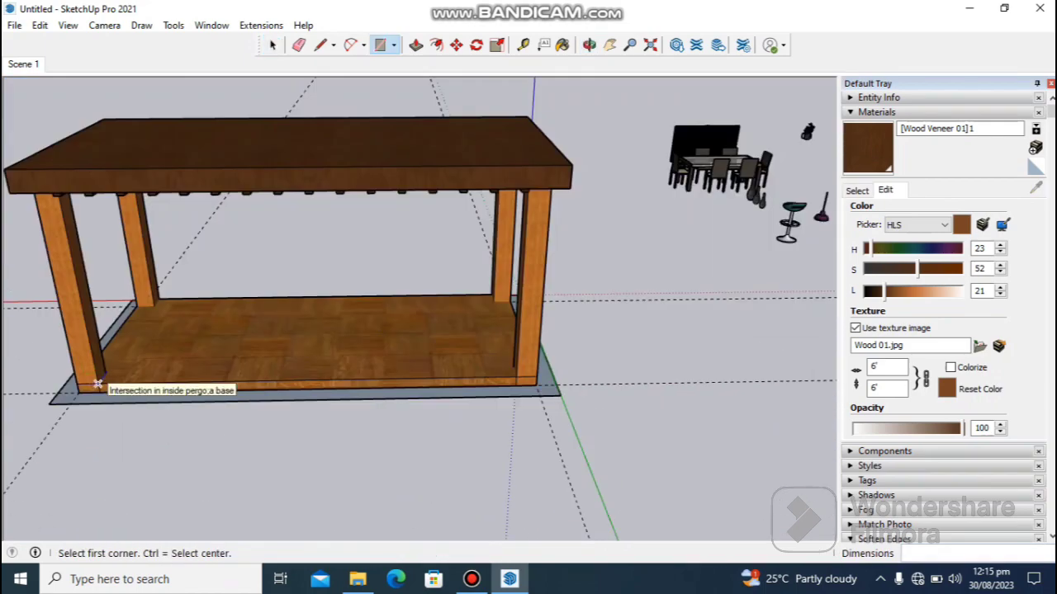
- Draw a vertical rectangle about 20' by 8' 8 7/8" between the two pillars on one long side of the pergola
left_click(98, 384)
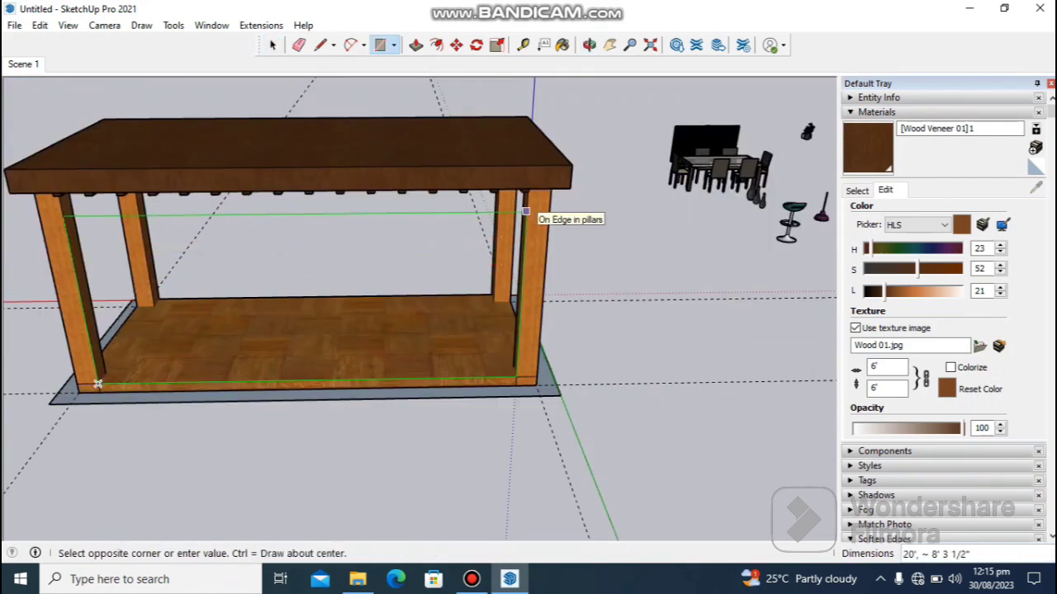
left_click(526, 208)
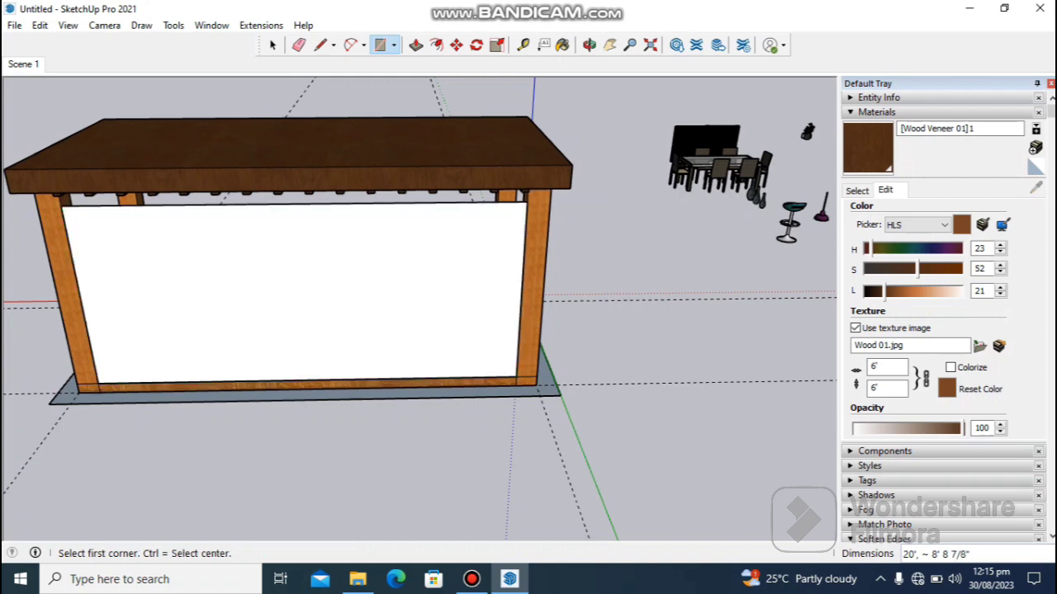
middle_click_drag(525, 225, 550, 284)
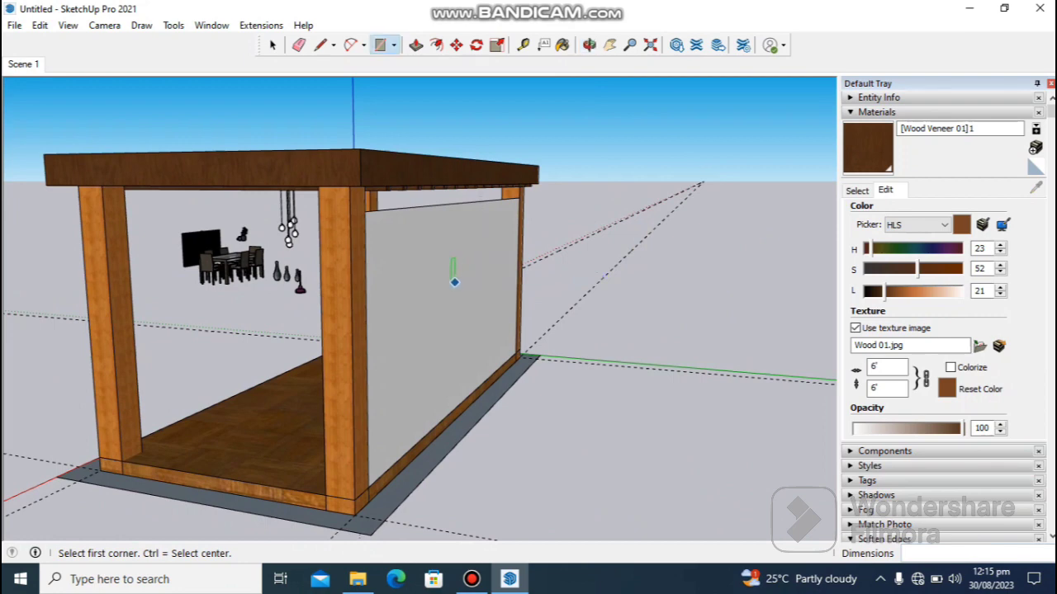
- Make the rectangle between the pillars a component named blind, replacing the existing definition
left_click(274, 45)
double_click(442, 297)
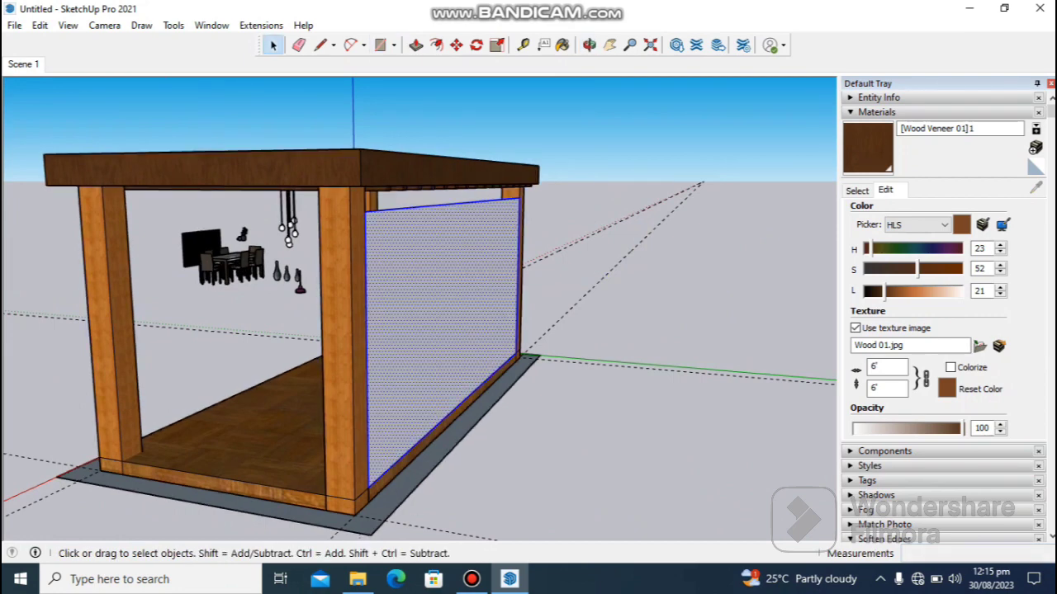
right_click(401, 228)
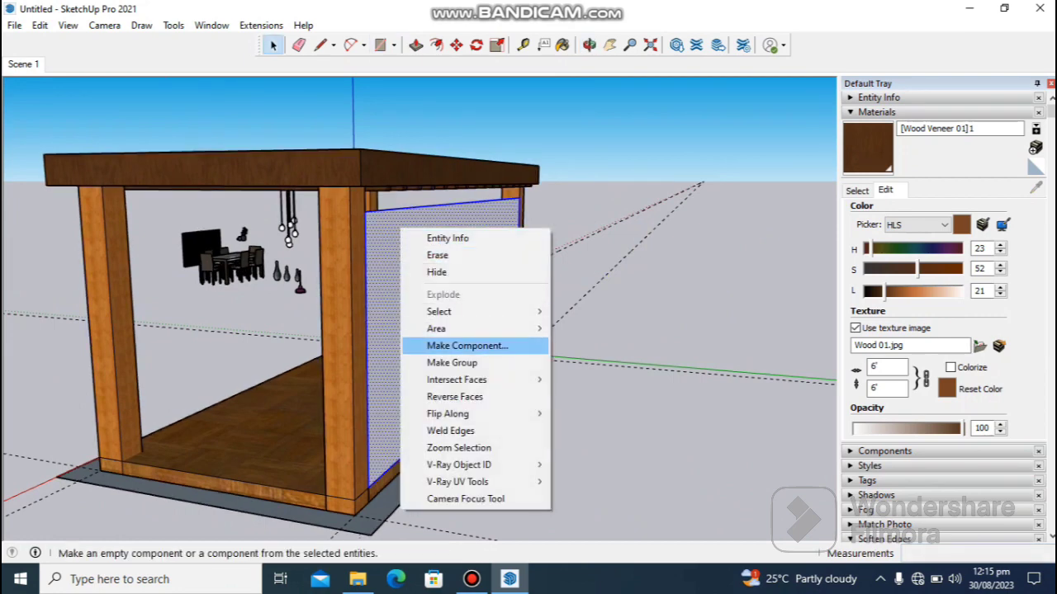
left_click(467, 346)
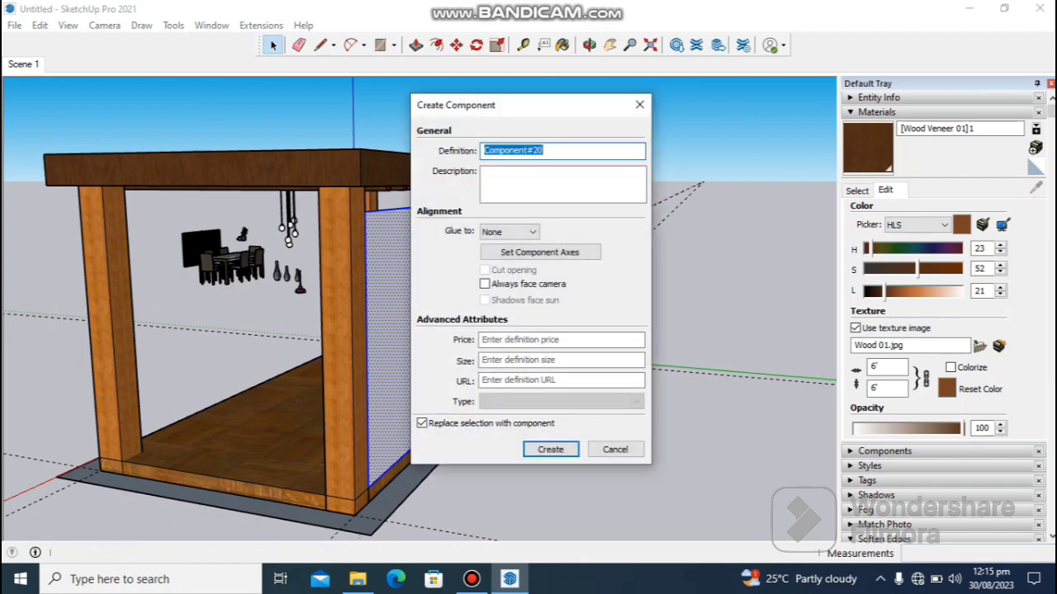
type("blind")
key("Return")
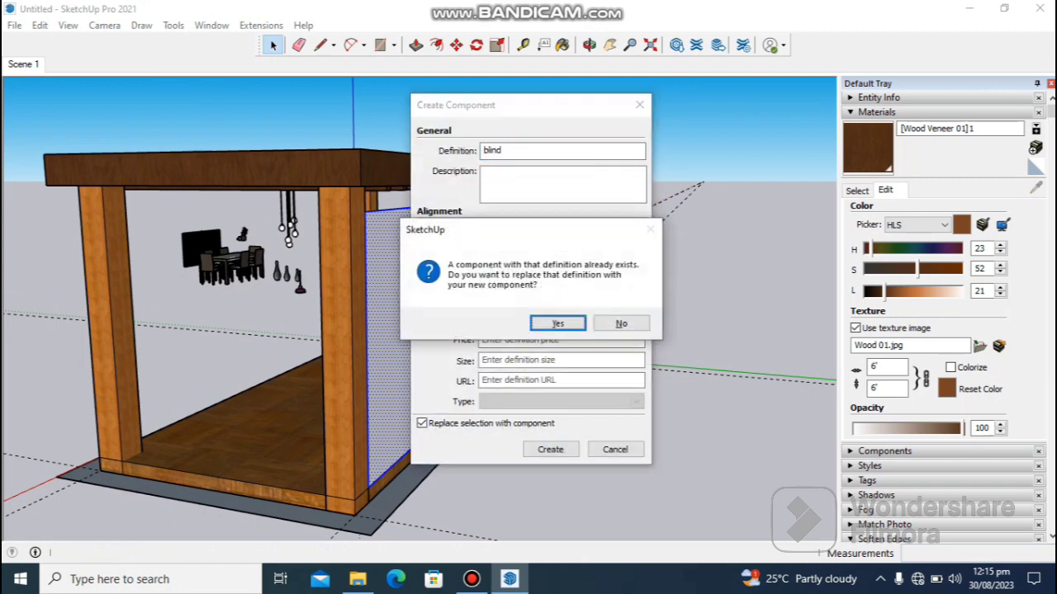
key("Return")
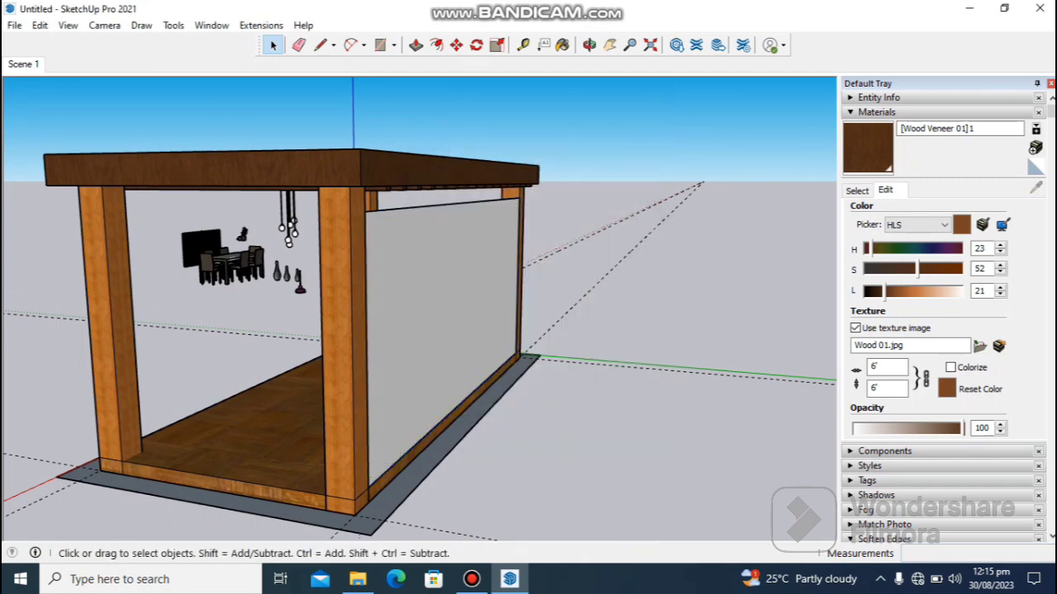
- Try painting the blind with the dark Wood Veneer 01 material used on the roof
middle_click_drag(563, 190, 564, 190)
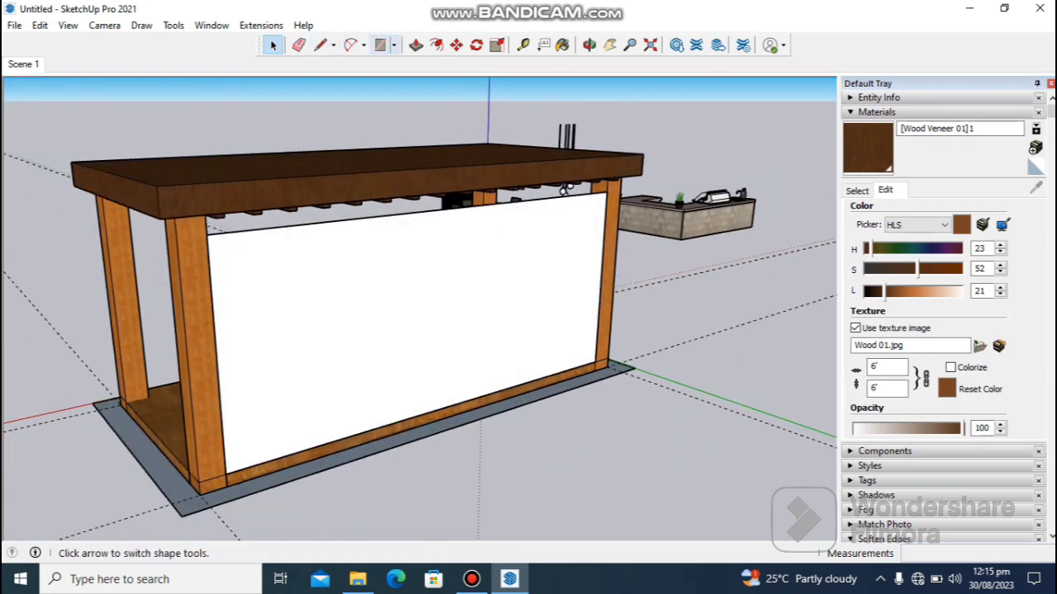
left_click(562, 45)
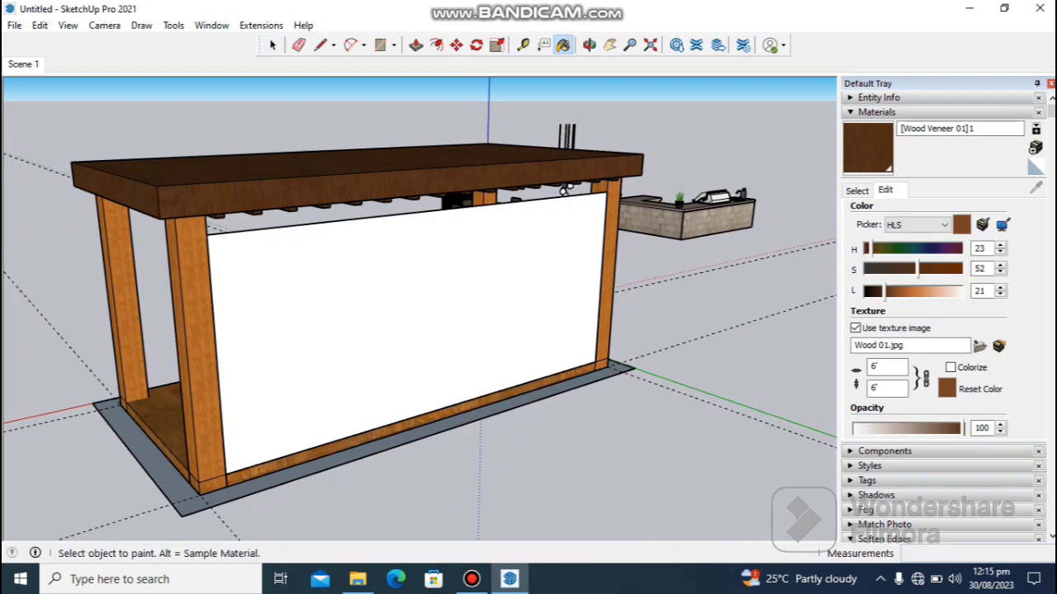
left_click(404, 330)
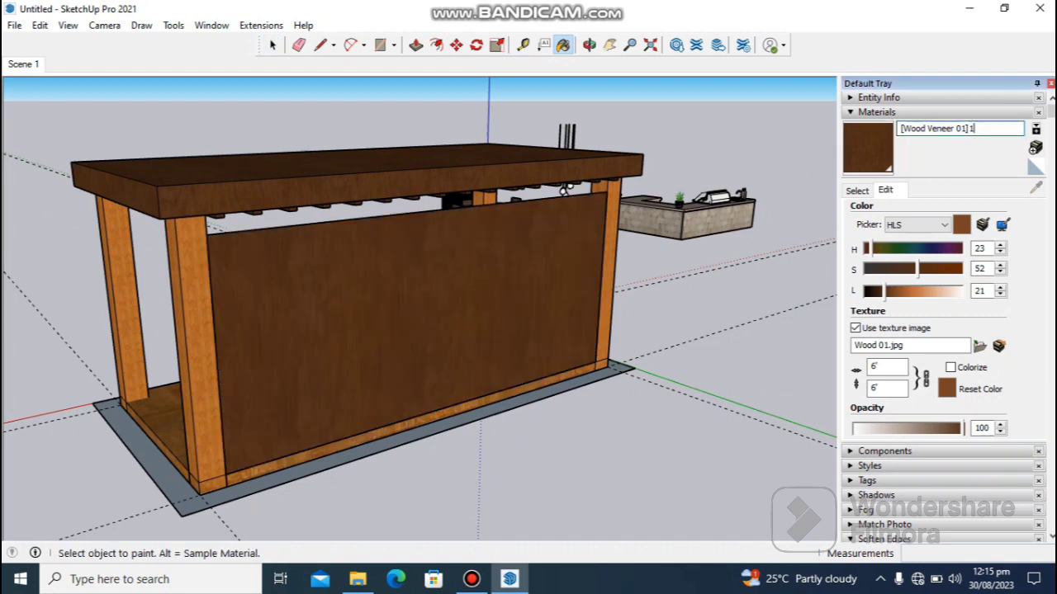
- Paint the blind with the Suede Green material from the Carpet, Fabrics, Leathers, Textiles collection
left_click(857, 191)
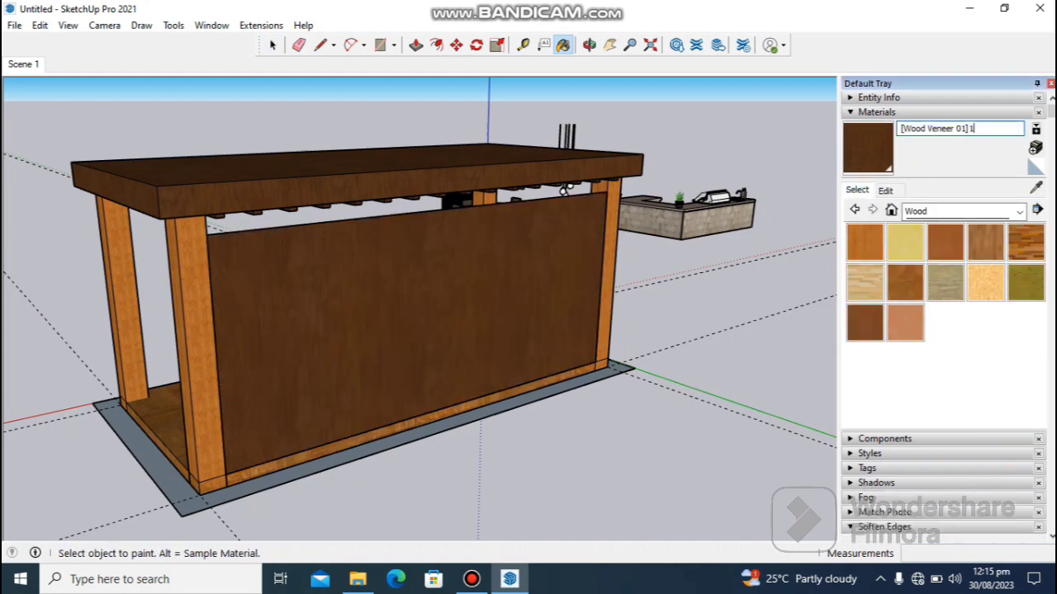
left_click(965, 211)
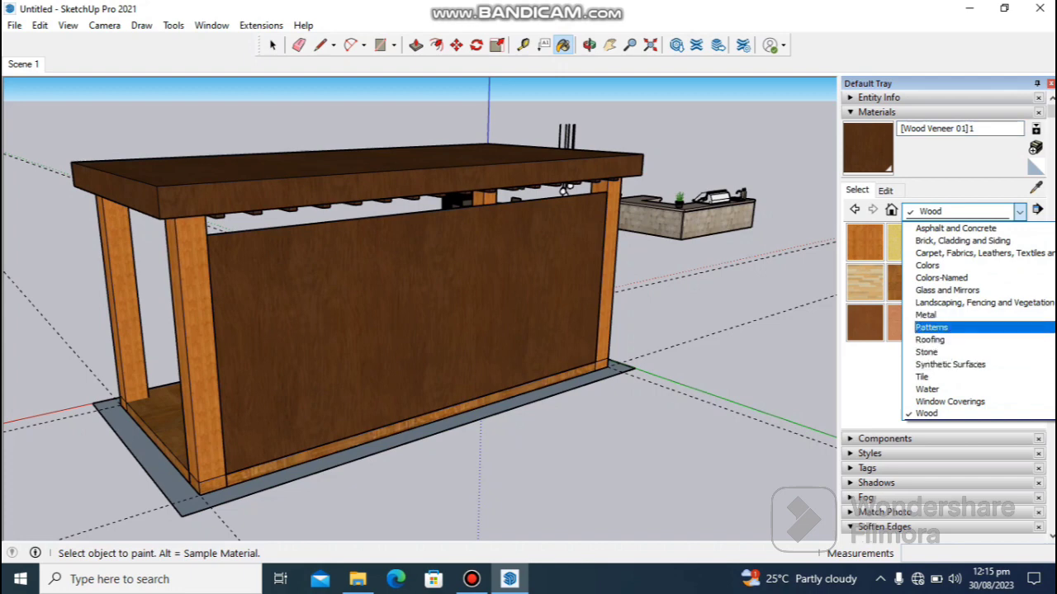
left_click(958, 253)
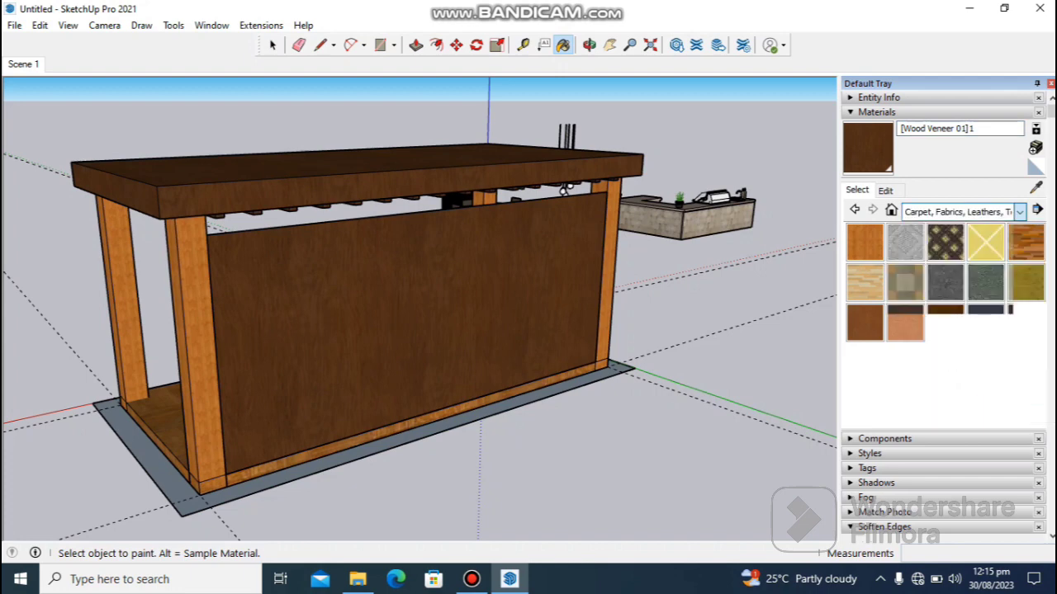
left_click(906, 363)
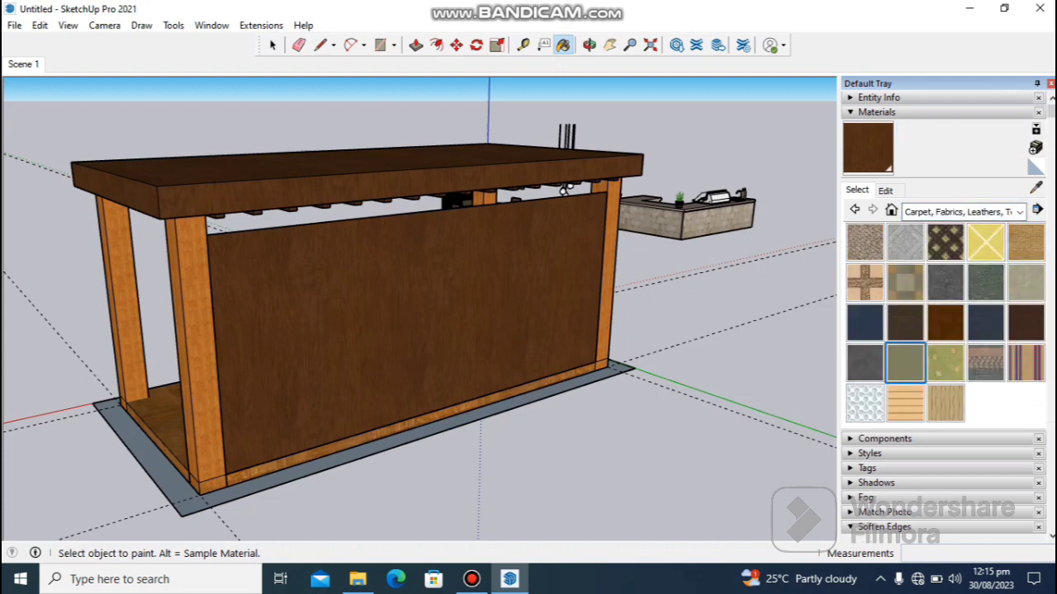
left_click(417, 331)
- Edit the blind's Suede Green material, setting its texture size to 15' by 15' and its opacity to 91
mouse_move(330, 330)
middle_mouse_down()
mouse_move(528, 239)
mouse_move(553, 285)
middle_mouse_up()
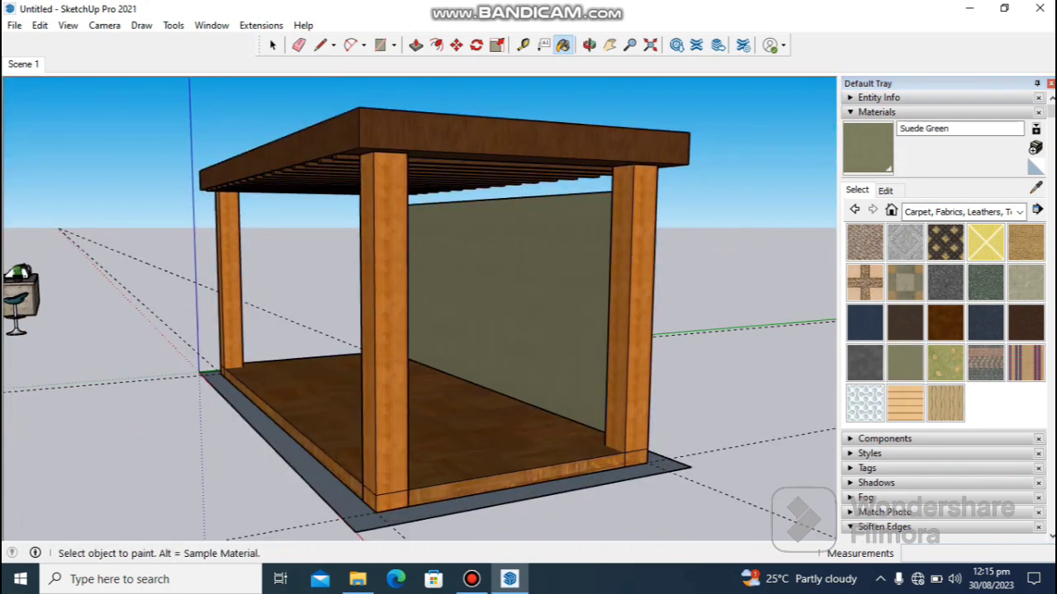
left_click(886, 189)
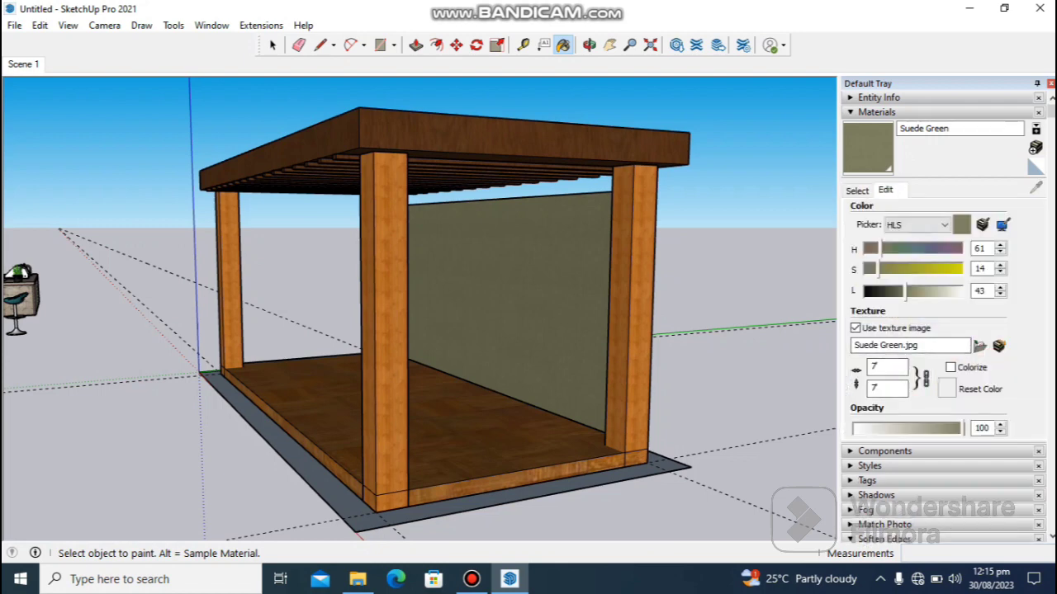
left_click_drag(961, 427, 936, 428)
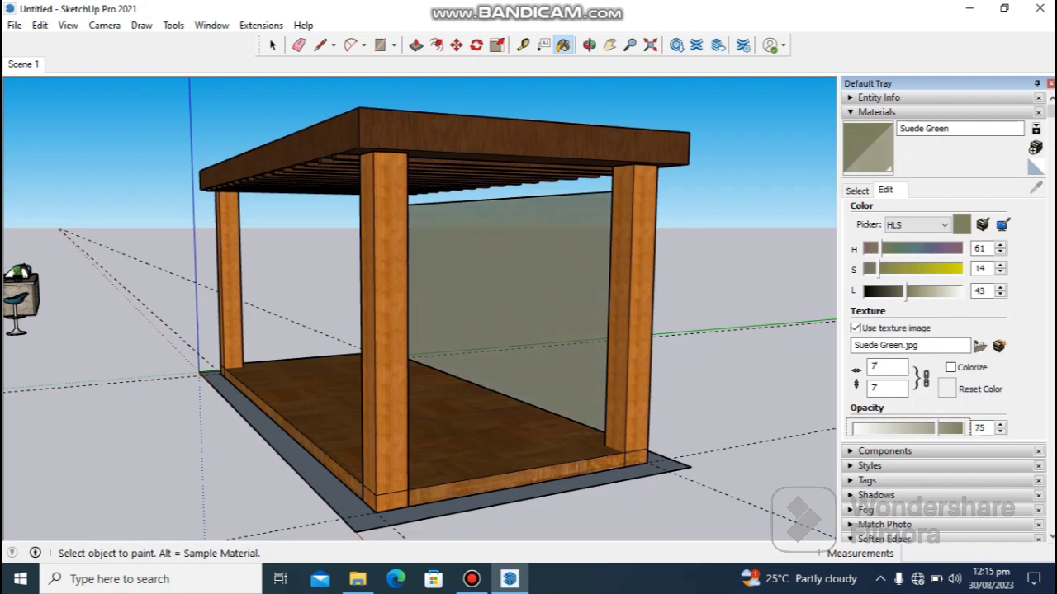
left_click(883, 367)
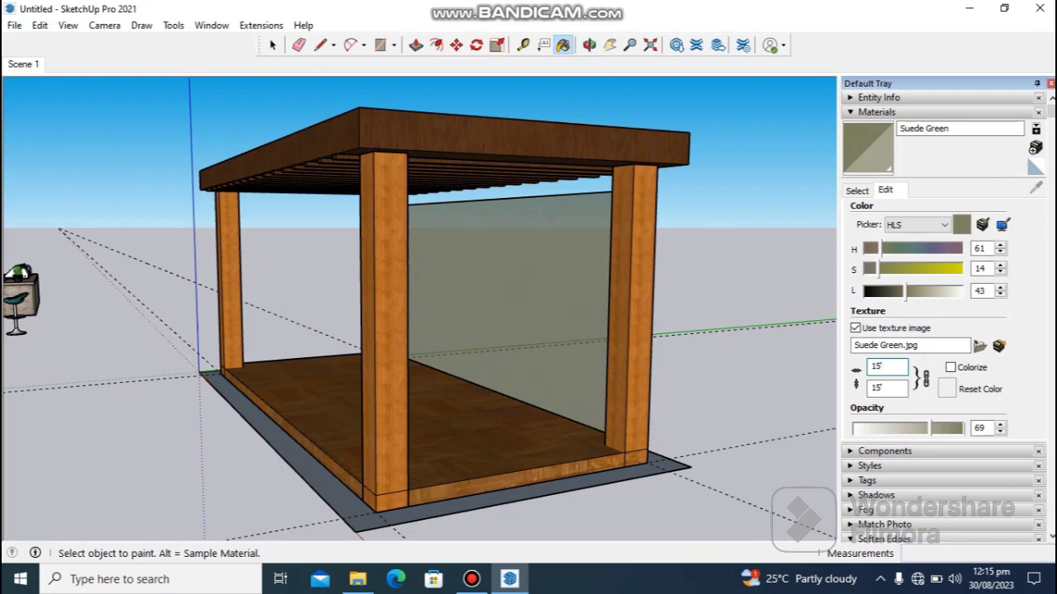
mouse_move(397, 330)
middle_mouse_down()
mouse_move(588, 324)
mouse_move(262, 322)
mouse_move(148, 302)
middle_mouse_up()
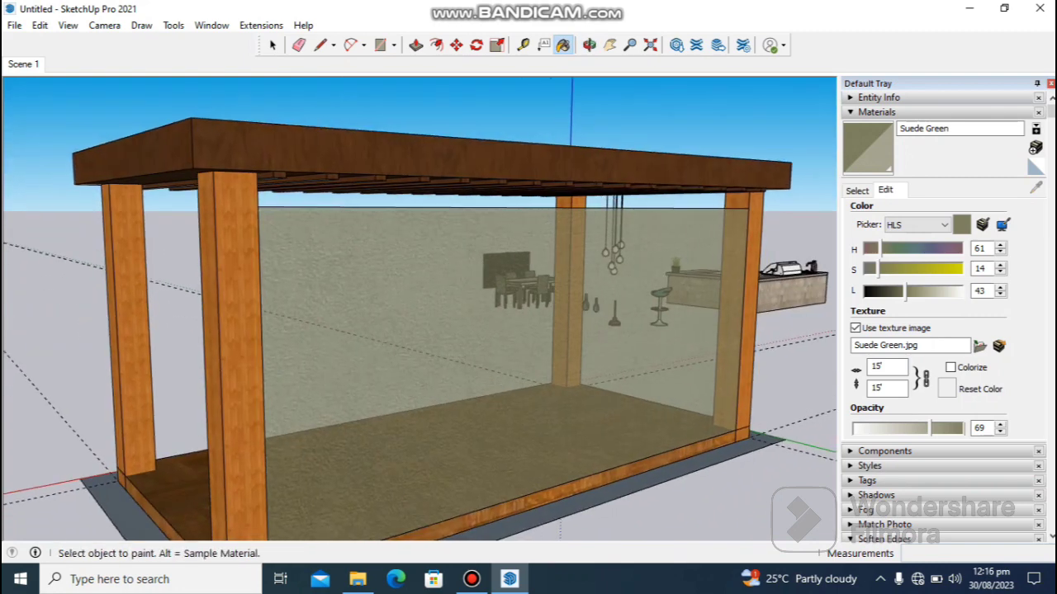
left_click_drag(931, 428, 955, 428)
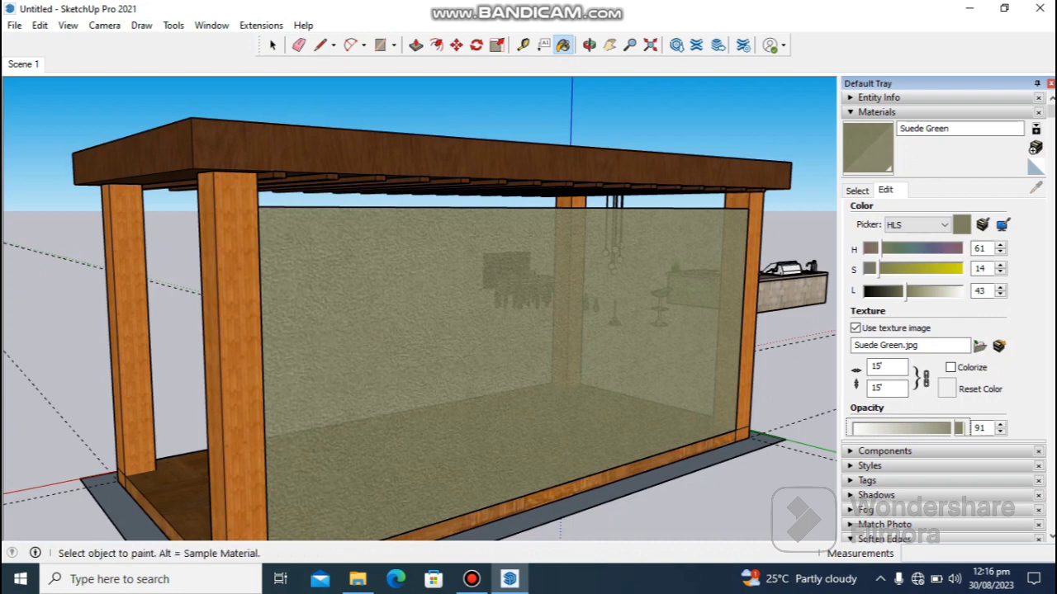
key("space")
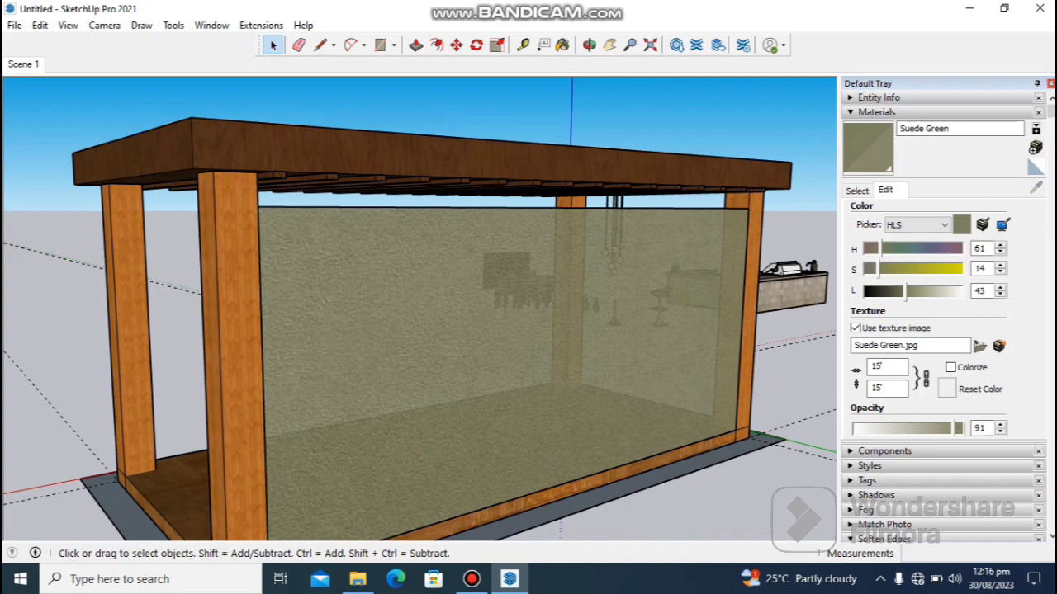
- Combine the barbecue counter with its appliances and plants into a component named bbq shelf
middle_click_drag(413, 289, 528, 314)
middle_click_drag(414, 213, 248, 372)
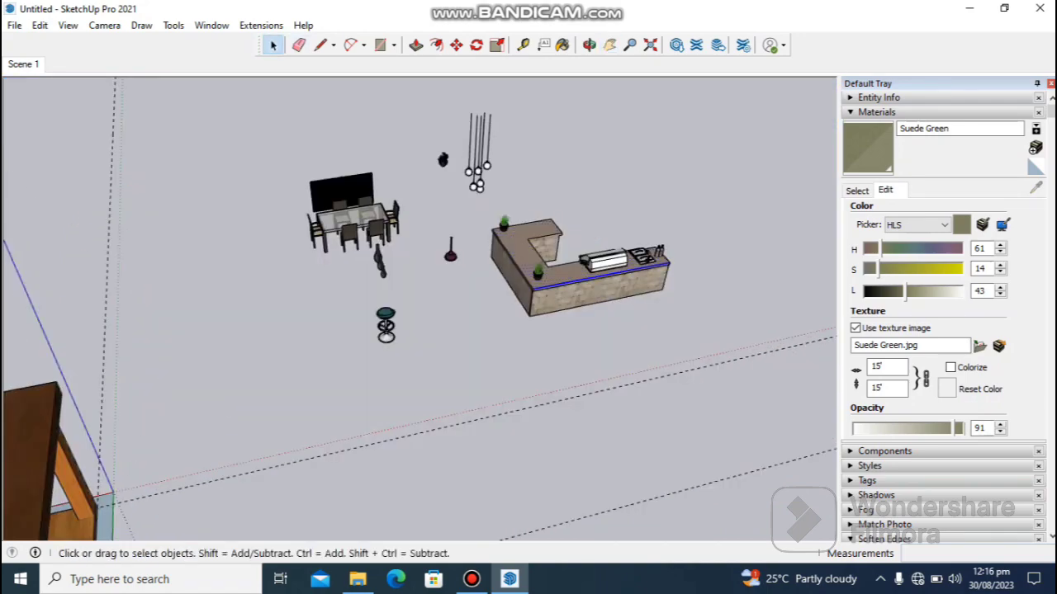
left_click(588, 272)
right_click(588, 272)
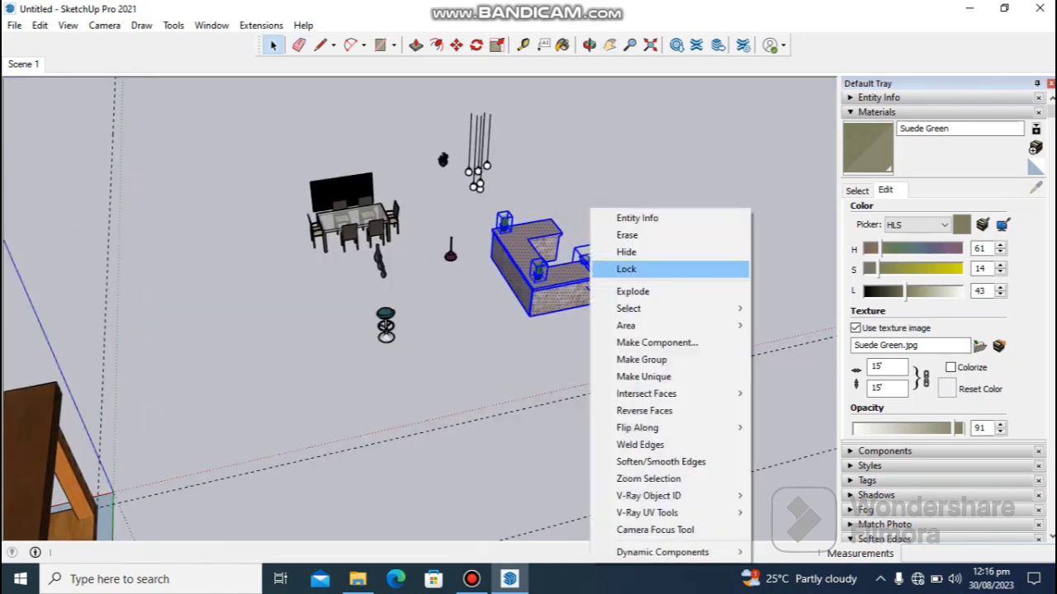
left_click(656, 343)
type("bbq shelf")
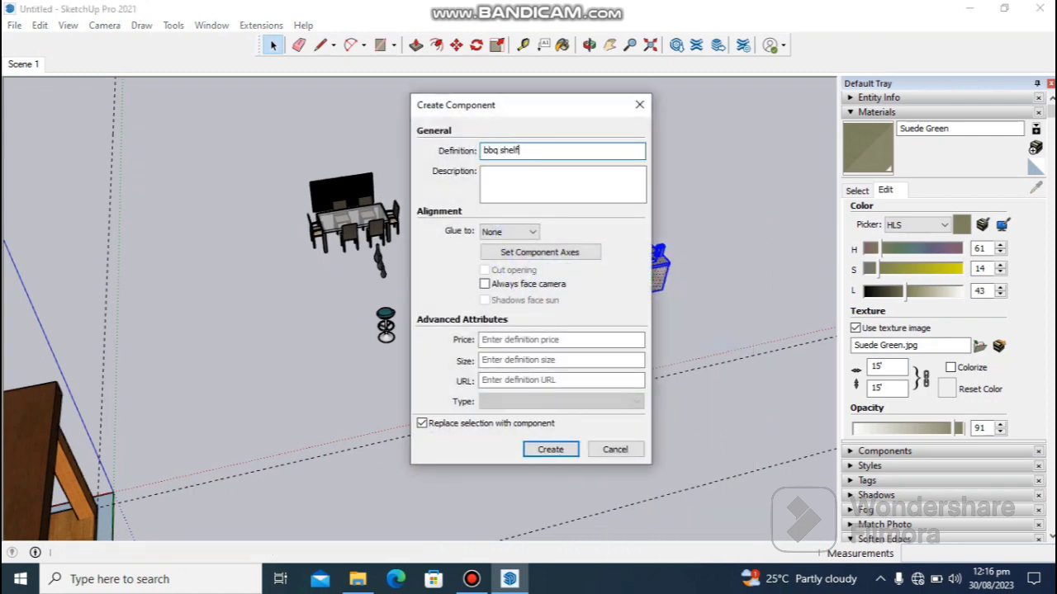
key("Return")
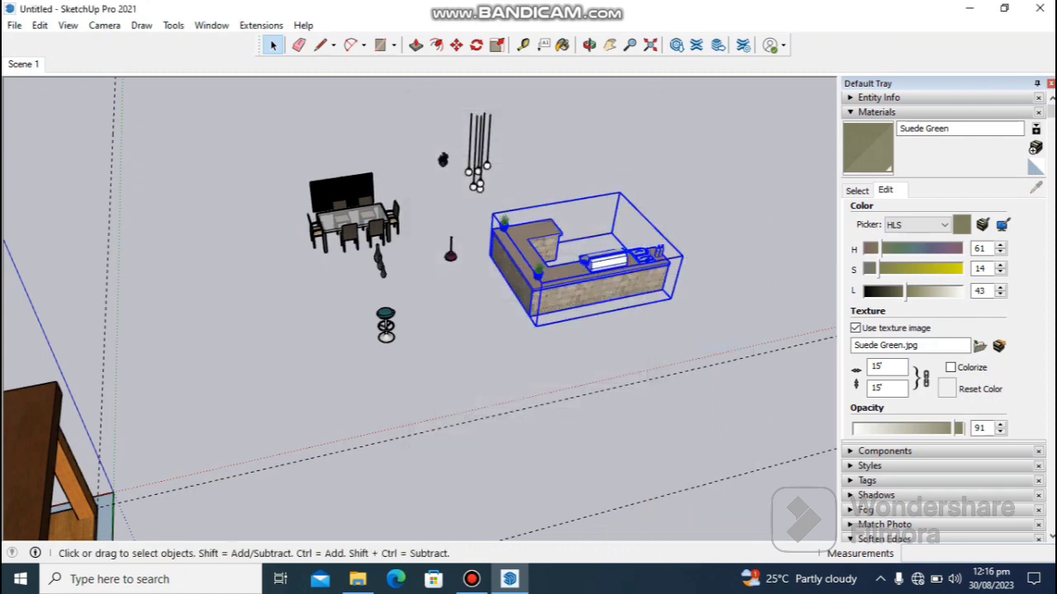
- Move the barbecue counter component by a corner about 38' 4 1/2" toward the pergola
left_click(611, 388)
left_click(578, 285)
middle_click_drag(529, 314, 768, 322)
middle_click_drag(496, 314, 545, 322)
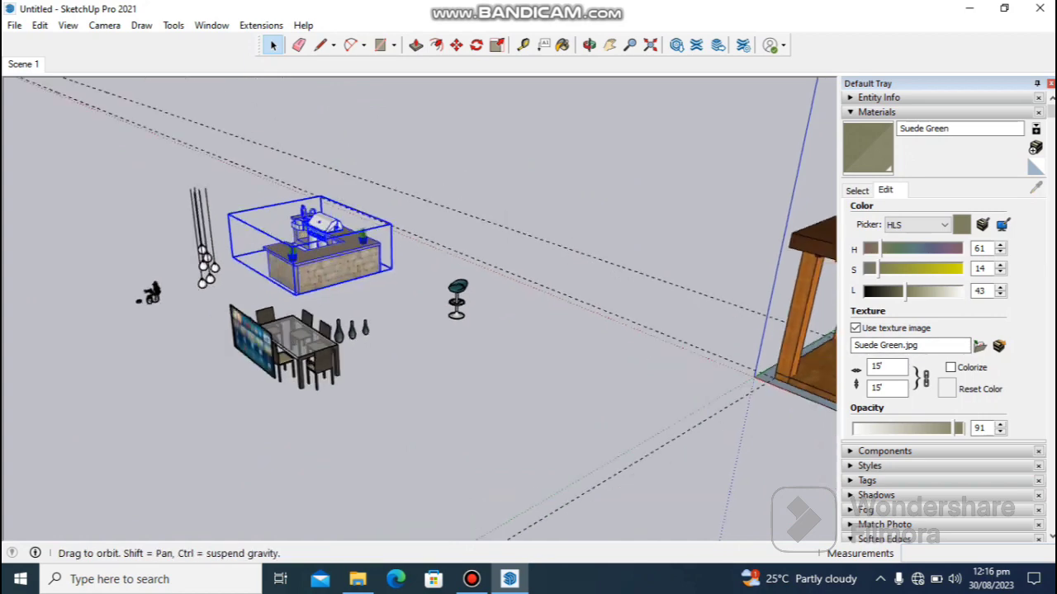
middle_click_drag(462, 314, 561, 347)
key("m")
left_click(256, 324)
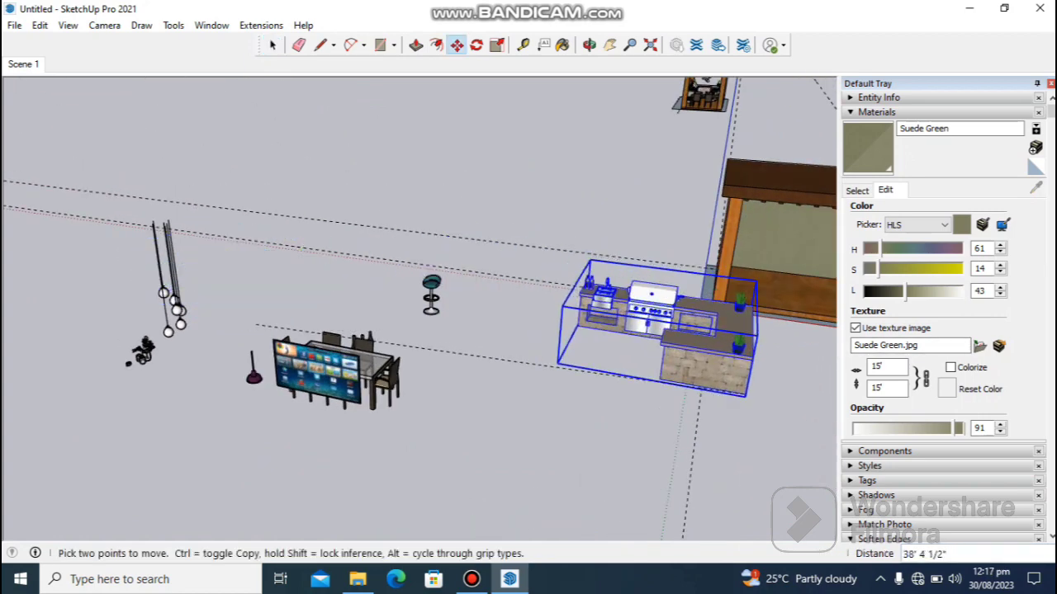
left_click(747, 396)
key("h")
left_click_drag(746, 397, 347, 348)
left_click(472, 580)
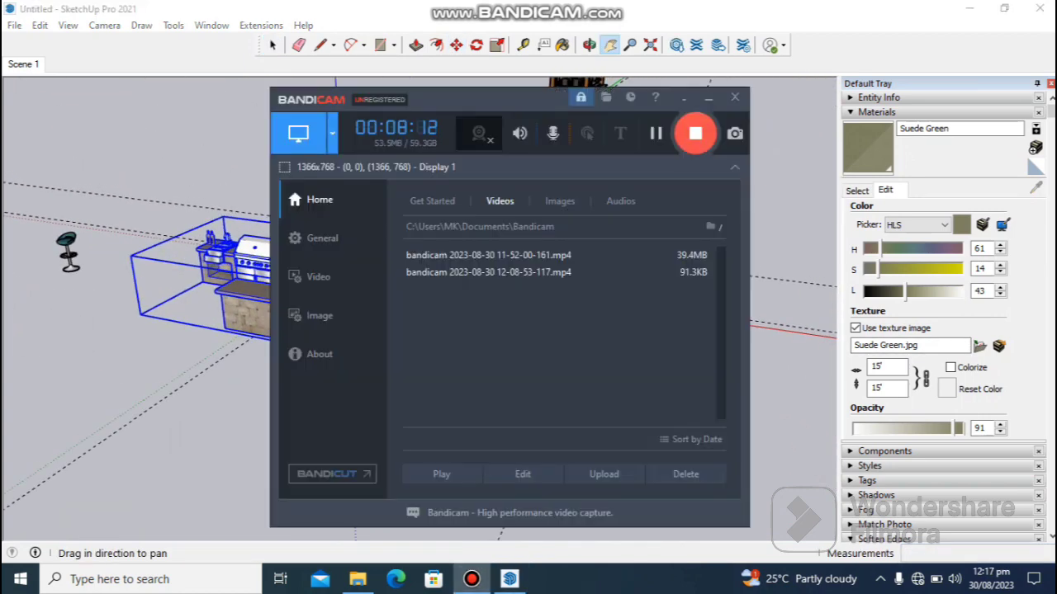
- Move the barbecue counter component by its lower front corner onto the pergola floor near the end pillars
left_click(708, 98)
mouse_move(479, 322)
middle_mouse_down()
mouse_move(562, 289)
mouse_move(590, 305)
middle_mouse_up()
key("m")
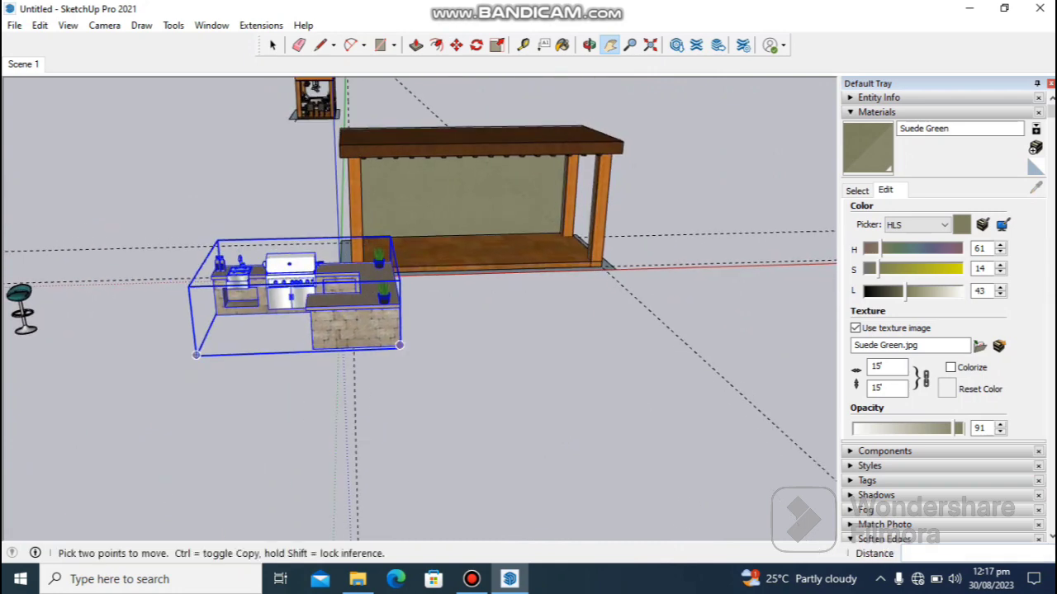
left_click(399, 345)
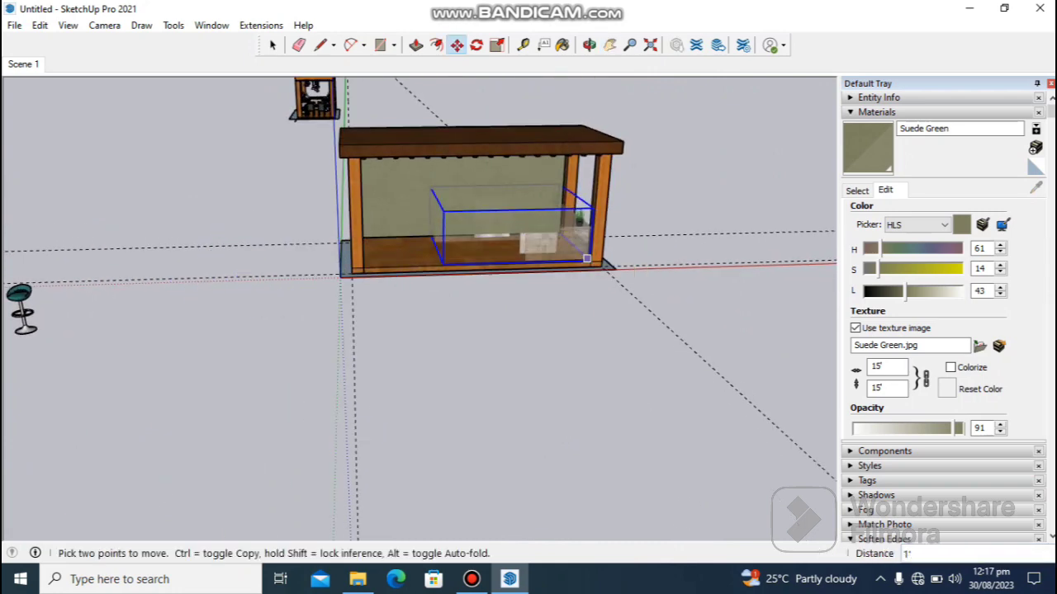
left_click(587, 258)
- Shift the barbecue counter about 1' 4 3/4" on the pergola floor toward its front edge, beside the front end pillar
middle_click_drag(607, 260, 574, 299)
scroll(575, 303, "up", 2)
key("h")
left_click_drag(576, 304, 500, 347)
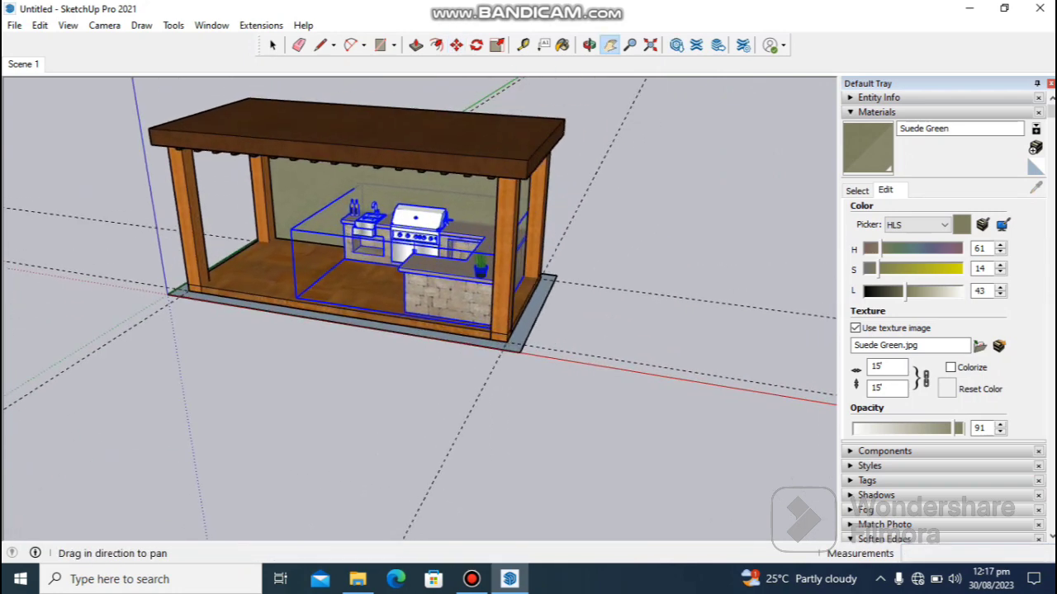
scroll(500, 347, "up", 5)
key("m")
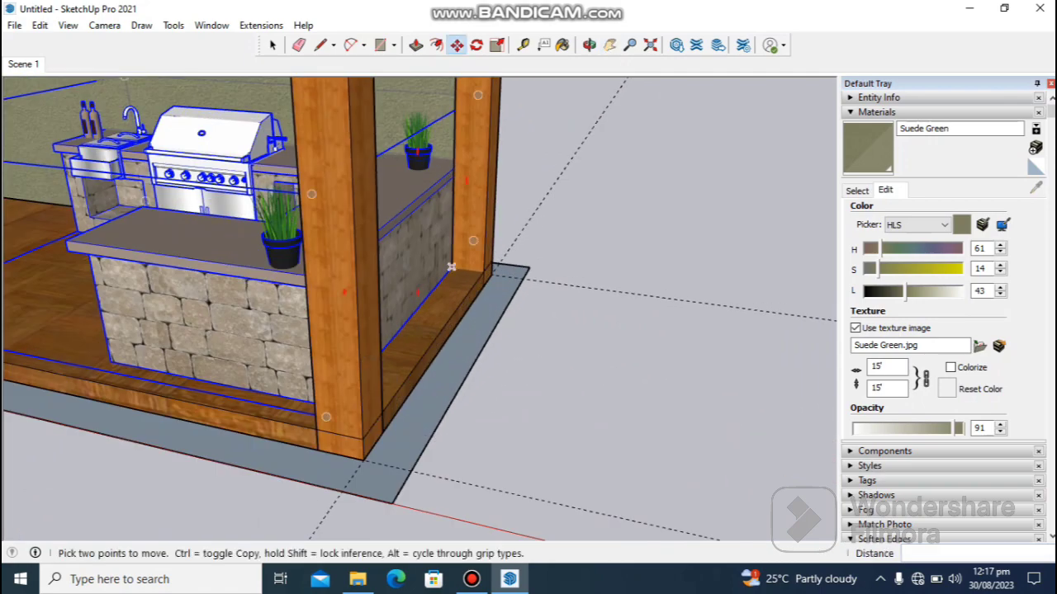
left_click(448, 264)
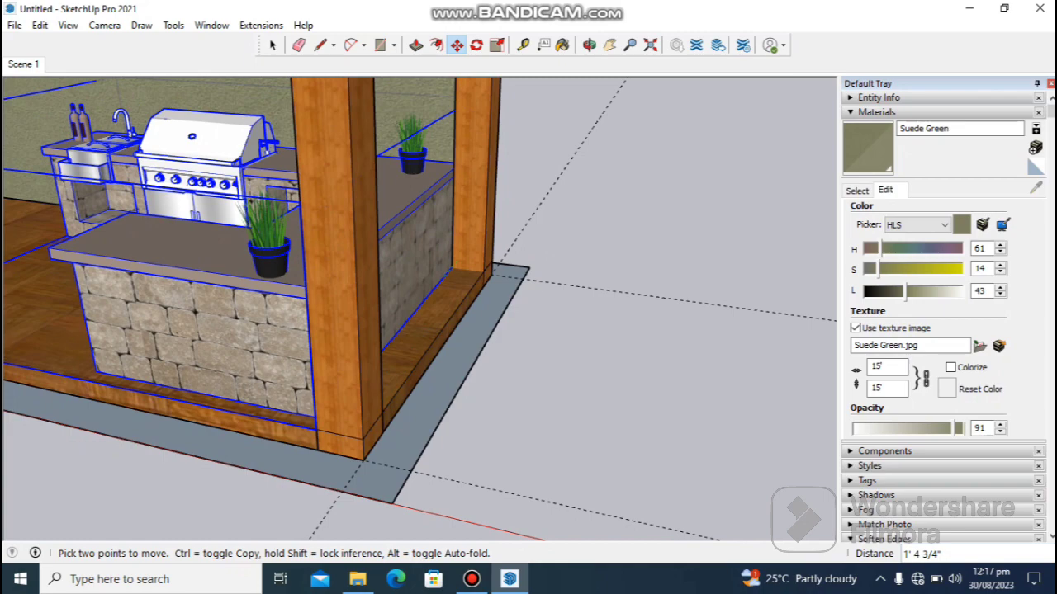
left_click(459, 268)
- Move the barbecue counter outward so its stone end sits between the two end pillars
middle_click_drag(413, 313, 627, 289, "shift")
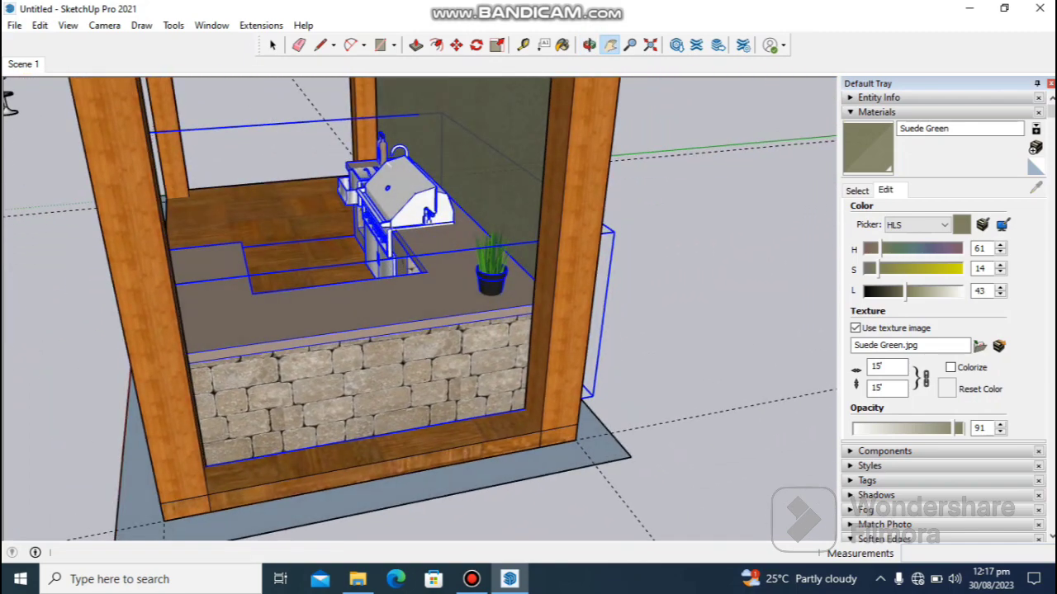
middle_click_drag(628, 289, 454, 289)
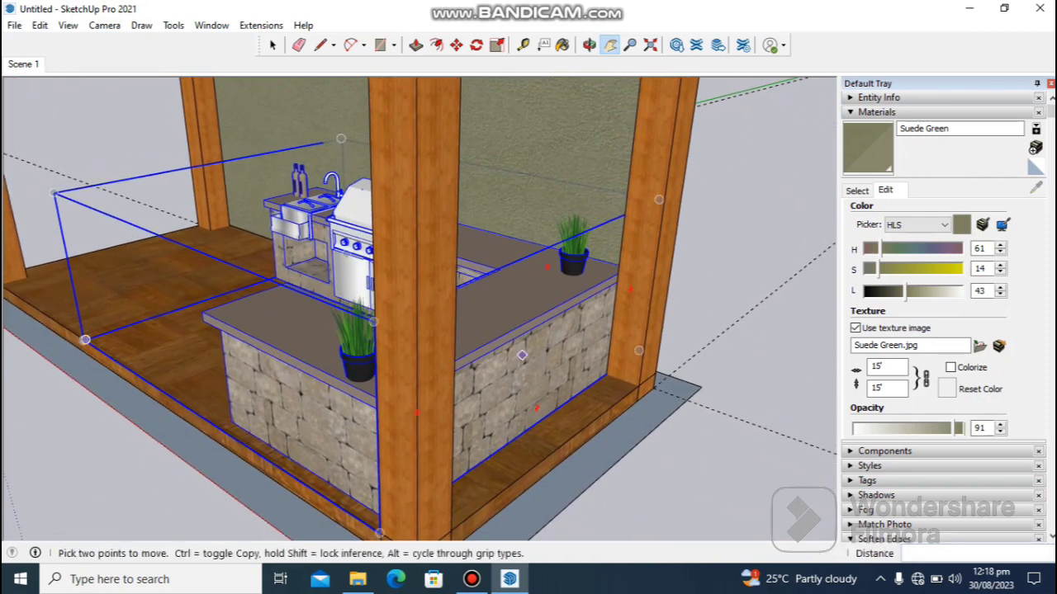
mouse_move(547, 430)
middle_mouse_down()
mouse_move(627, 413)
mouse_move(529, 434)
mouse_move(535, 446)
middle_mouse_up()
left_click(535, 446)
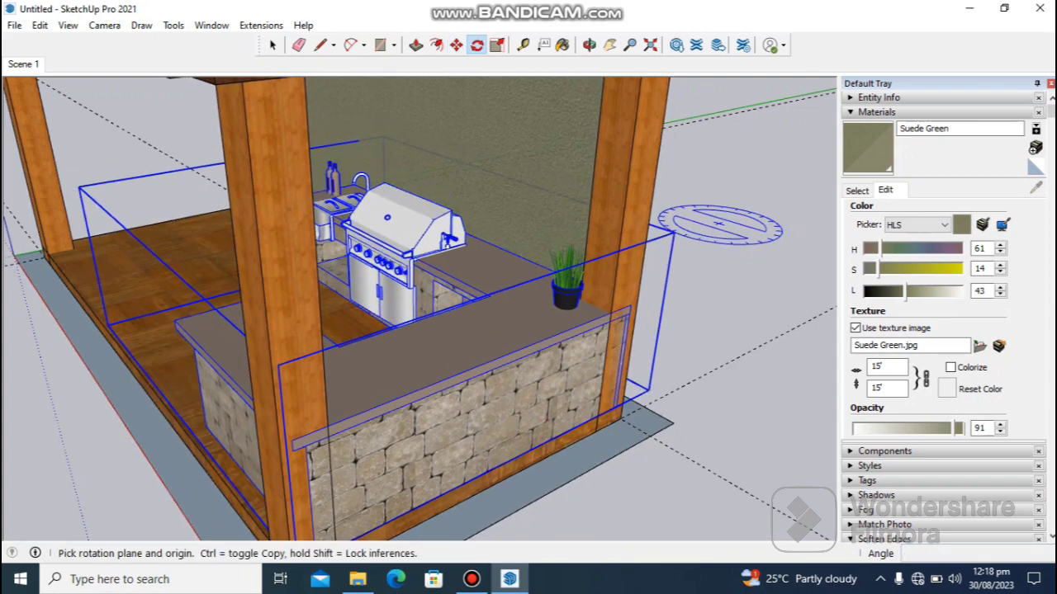
- Move the television component about 24' 1 5/8" toward the pergola
middle_click_drag(720, 224, 412, 313, "shift")
left_click(89, 342)
key("m")
left_click_drag(89, 342, 582, 299)
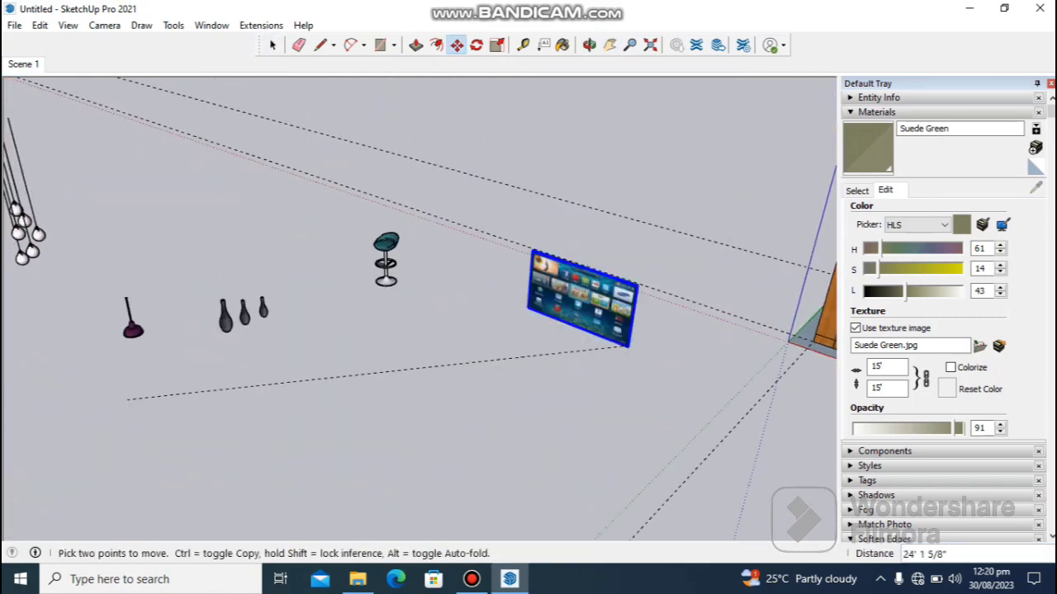
- Move the television inside the pergola and raise it above the dining table beside the green blind
middle_click_drag(629, 347, 710, 306)
middle_click_drag(710, 305, 337, 372, "shift")
scroll(722, 240, "up", 3)
scroll(496, 226, "up", 3)
middle_click_drag(495, 226, 685, 240)
left_click_drag(158, 285, 183, 269)
middle_click_drag(183, 268, 227, 235)
left_click_drag(124, 242, 127, 237)
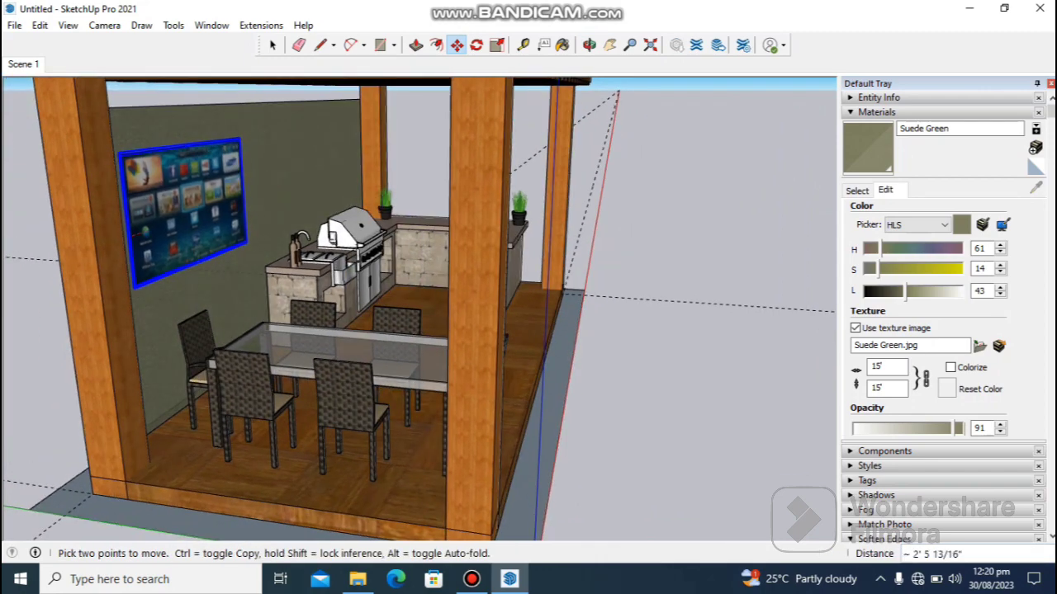
- Move the television about 1' 3/16" against the face of the green blind
middle_click_drag(506, 336, 489, 430)
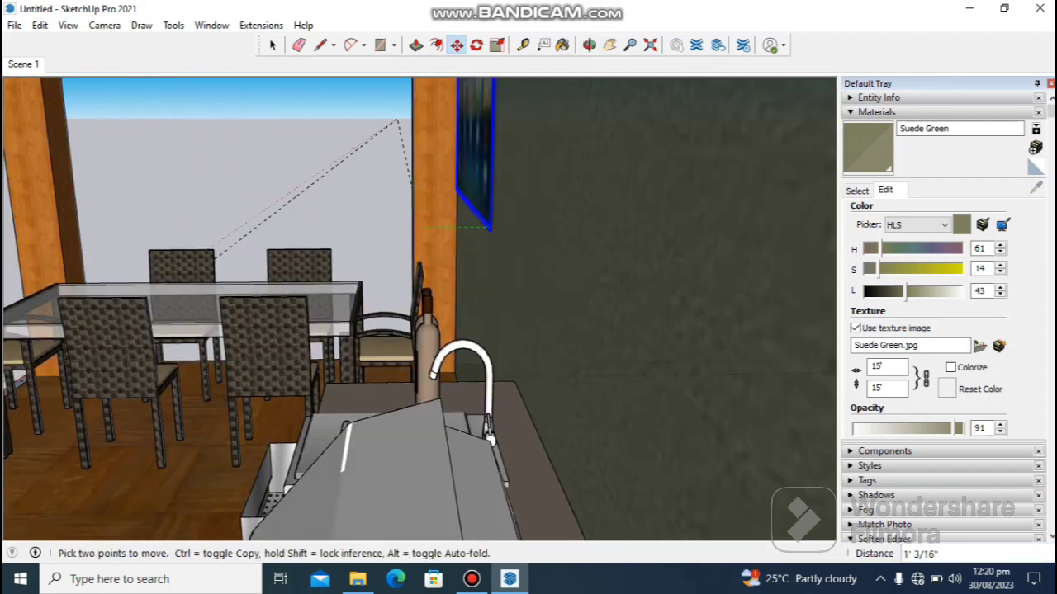
left_click(491, 228)
key("space")
- Shift the television about 4 15/16" along the blind, away from the rear pillar
scroll(491, 248, "down", 5)
middle_click_drag(492, 247, 248, 247)
middle_click_drag(248, 247, 215, 256, "shift")
scroll(247, 256, "down", 5)
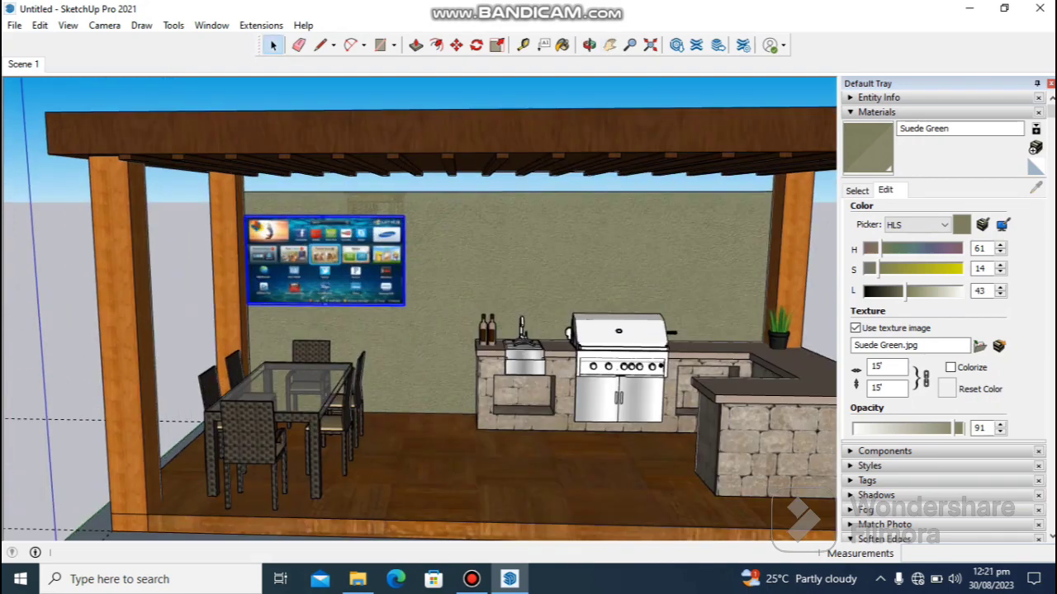
key("m")
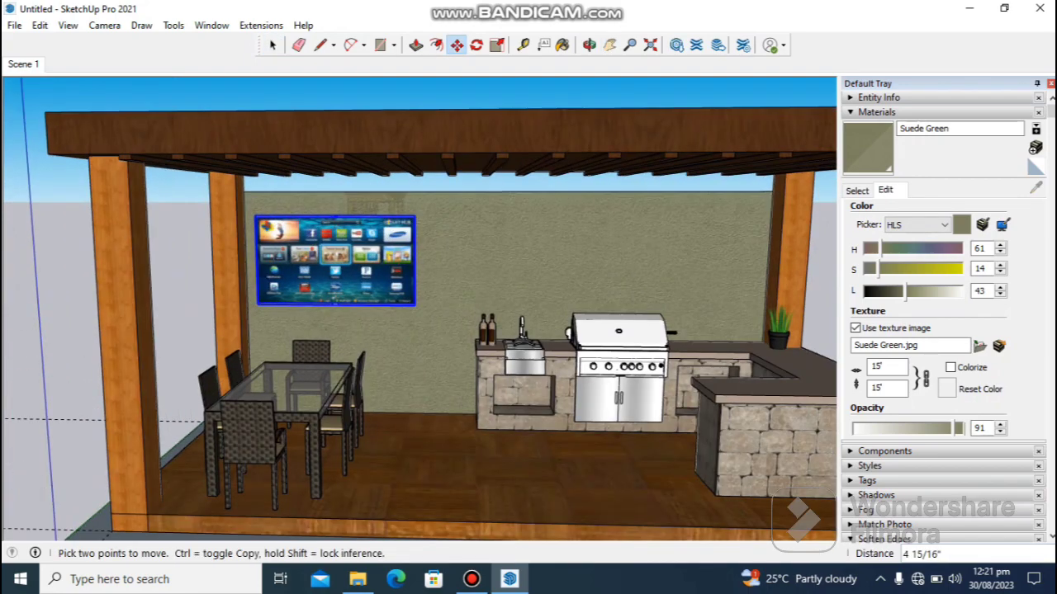
key("space")
- Select the three vases and move them together to the ground in front of the pergola's dining end
scroll(528, 330, "down", 4)
middle_click_drag(462, 330, 496, 363, "shift")
middle_click_drag(248, 363, 446, 347, "shift")
middle_click_drag(445, 347, 578, 355, "shift")
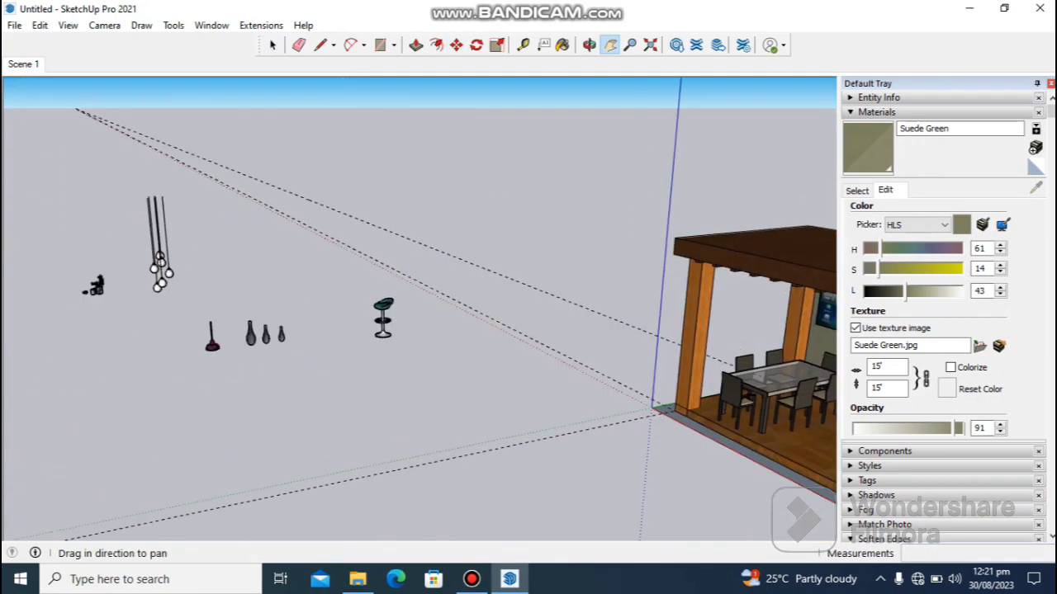
key("m")
left_click(259, 330)
left_click(251, 285)
left_click(364, 342)
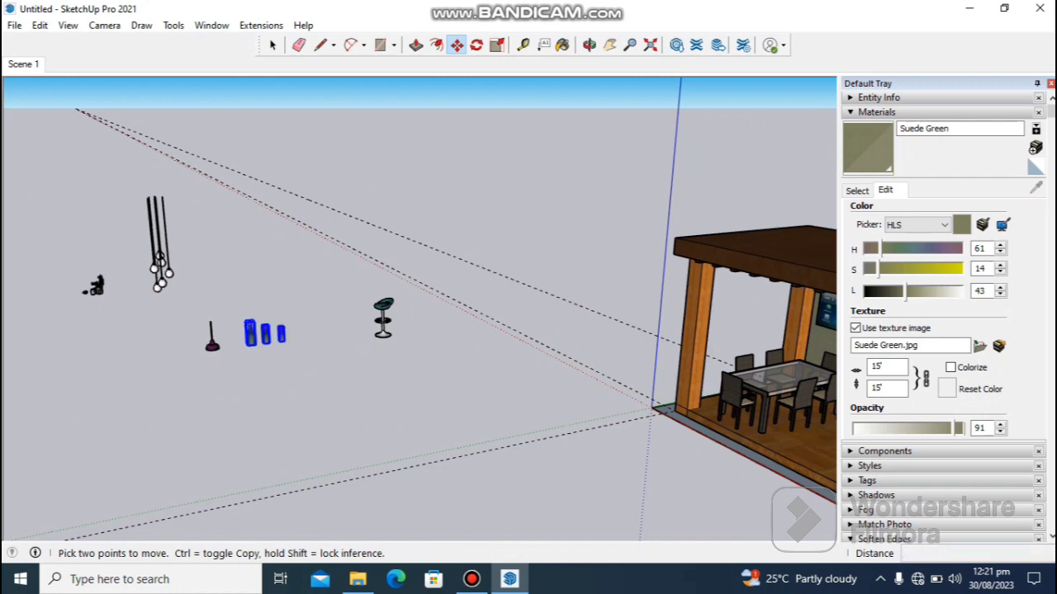
middle_click_drag(793, 367, 723, 421)
left_click(637, 406)
- Rotate the three vases on the ground plane so their row runs along the dining table's length
middle_click_drag(637, 405, 629, 483)
scroll(639, 405, "up", 3)
key("q")
left_click(614, 397)
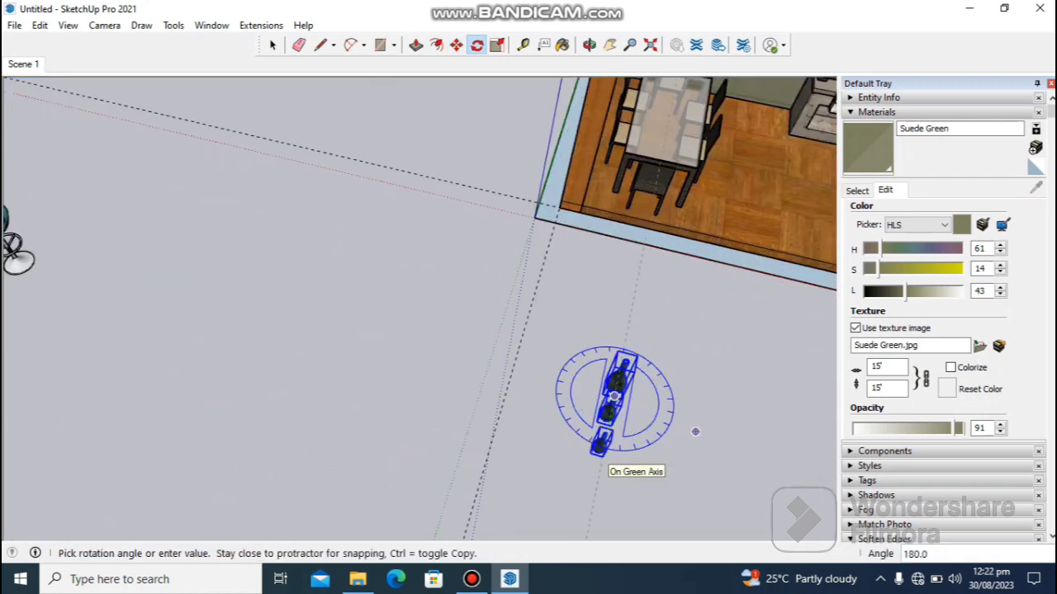
- Move the row of three vases onto the middle of the glass dining table
scroll(684, 165, "down", 4)
scroll(673, 161, "up", 8)
middle_click_drag(661, 248, 635, 206)
middle_click_drag(636, 207, 462, 355, "shift")
left_click(442, 455)
left_click(525, 285)
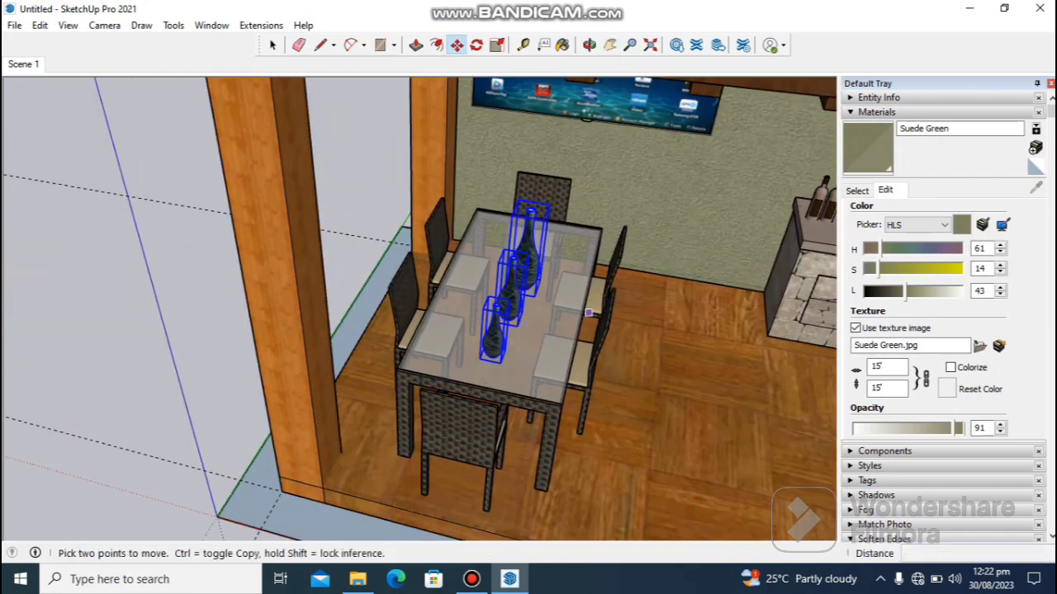
- Scale the three vases down to suit the dining table
middle_click_drag(578, 347, 496, 247)
left_click(495, 279)
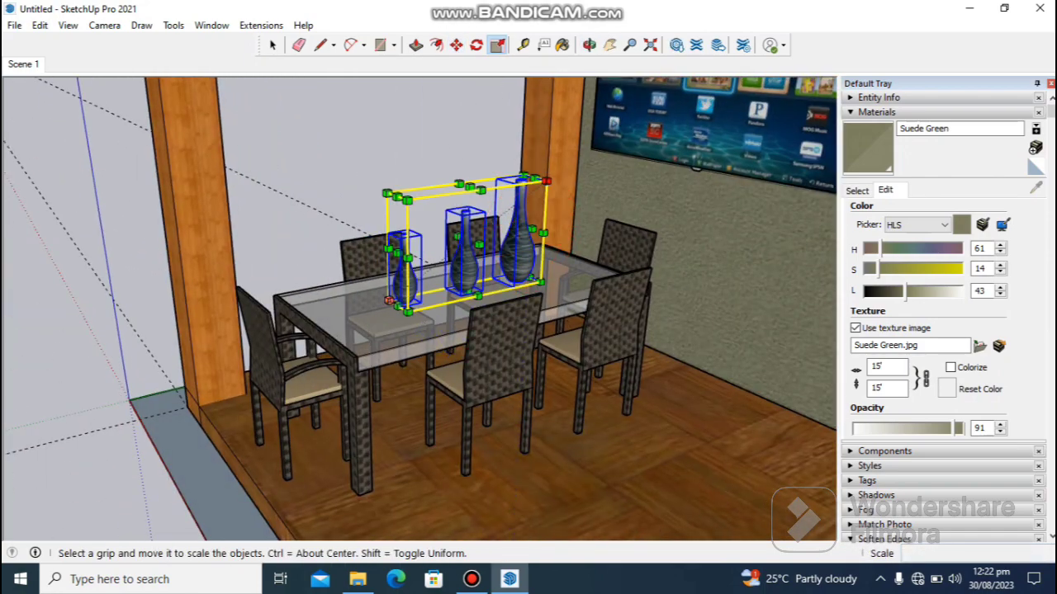
key("space")
- Move the decor set of flowers, candle and cup onto the barbecue countertop between the grill and the corner plant
scroll(488, 264, "down", 5)
middle_click_drag(487, 272, 496, 305)
middle_click_drag(430, 297, 529, 256, "shift")
scroll(528, 248, "down", 6)
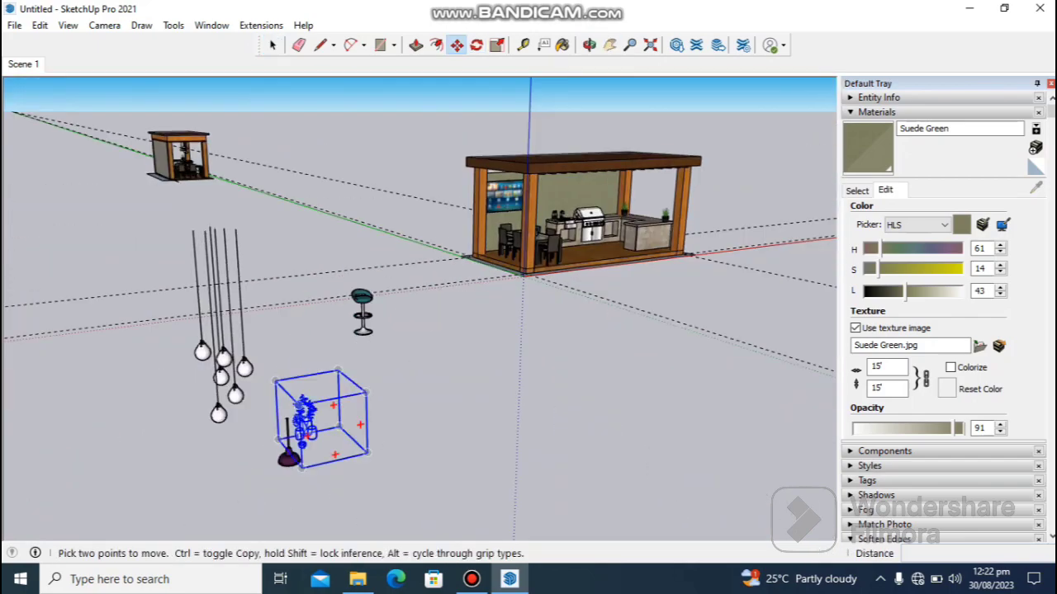
left_click(302, 444)
scroll(615, 210, "down", 2)
middle_click_drag(615, 210, 495, 273, "shift")
scroll(607, 235, "up", 10)
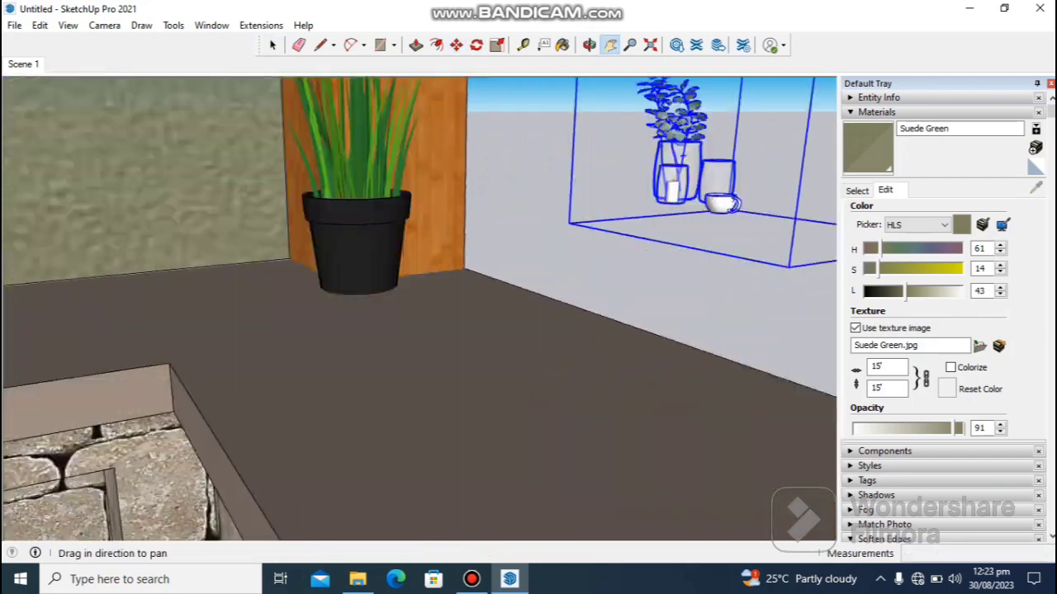
middle_click_drag(140, 331, 425, 348, "shift")
left_click(425, 348)
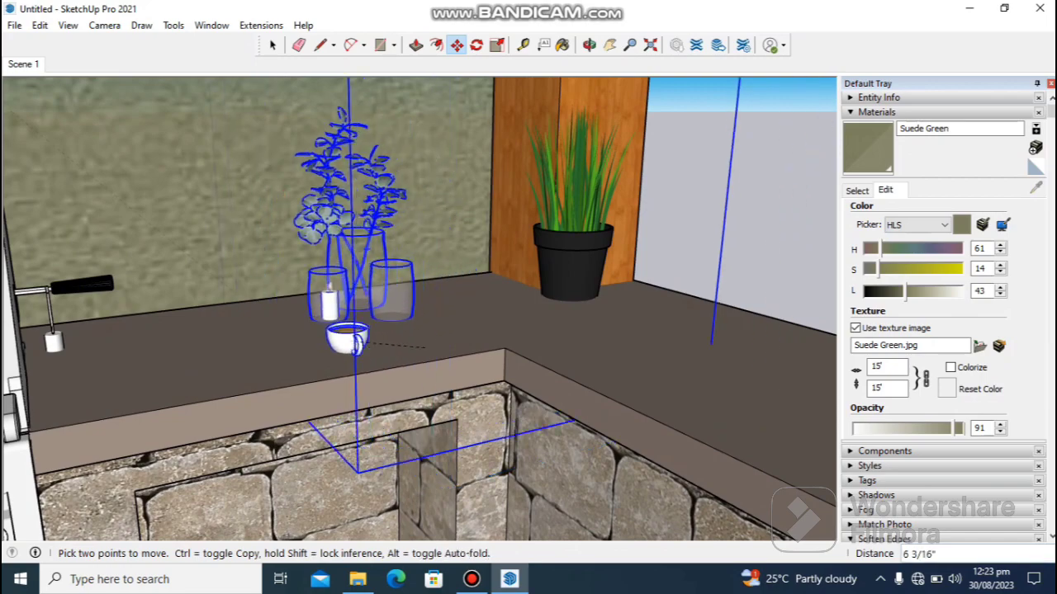
- Select the pendant light cluster and move it about 34' 7 11/16" toward the pergola
scroll(420, 308, "down", 8)
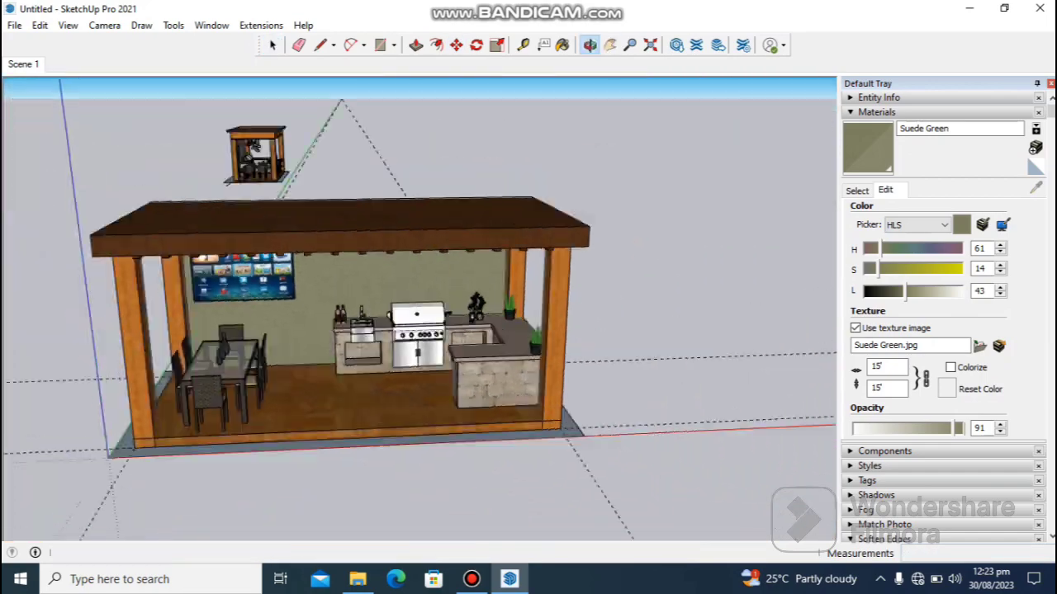
middle_click_drag(272, 330, 578, 331, "shift")
middle_click_drag(223, 339, 570, 330, "shift")
key("space")
left_click(124, 284)
key("m")
left_click(123, 277)
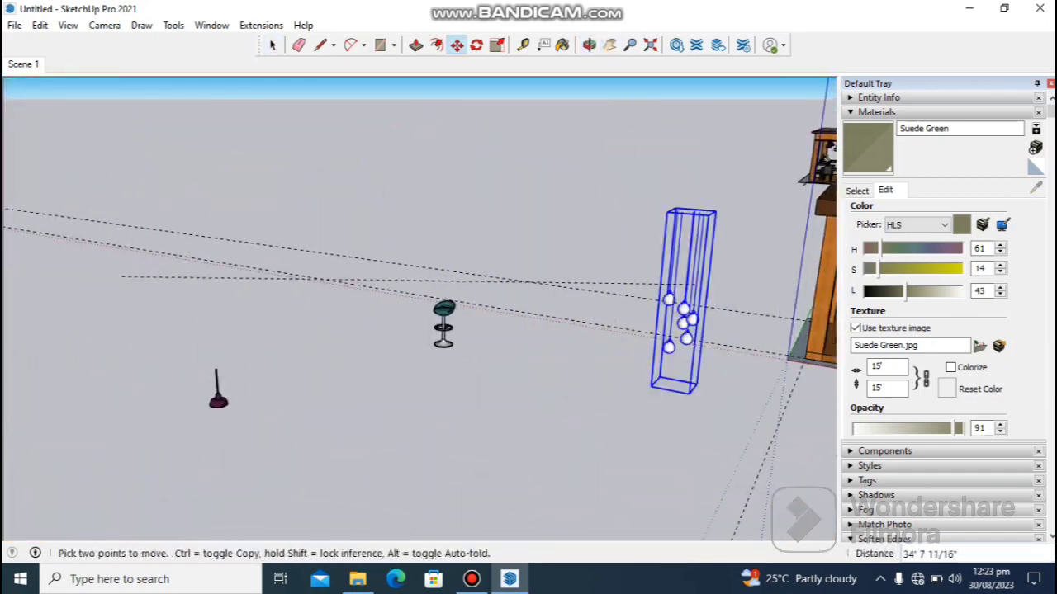
- Move the pendant light cluster inside the pergola, over the dining table
middle_click_drag(801, 288, 380, 351, "shift")
scroll(479, 330, "up", 5)
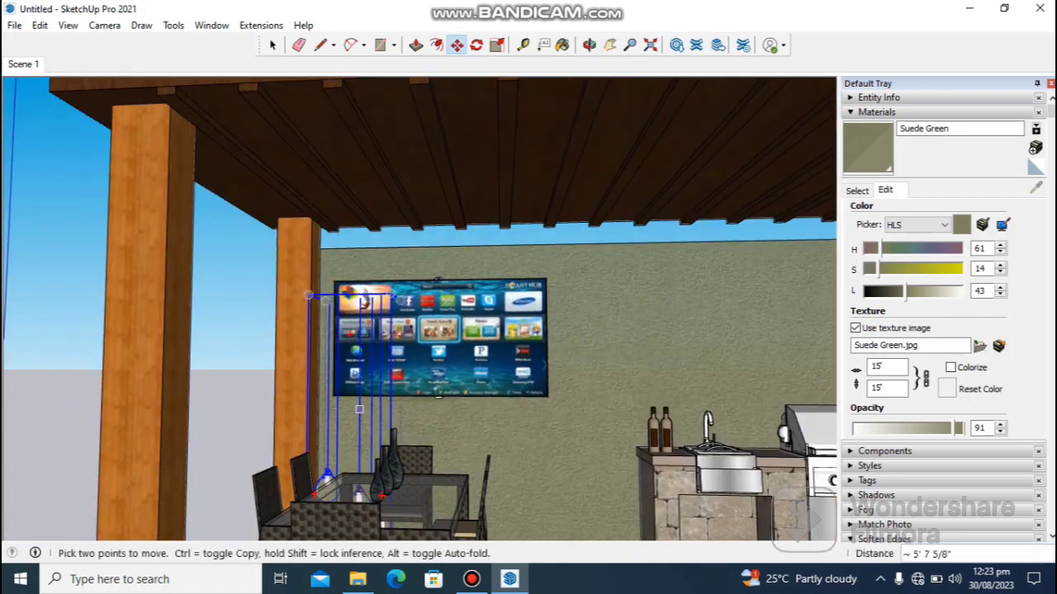
middle_click_drag(401, 247, 247, 247)
- Scale the pendant light cluster down from an upper corner to suit the space beneath the roof
key("s")
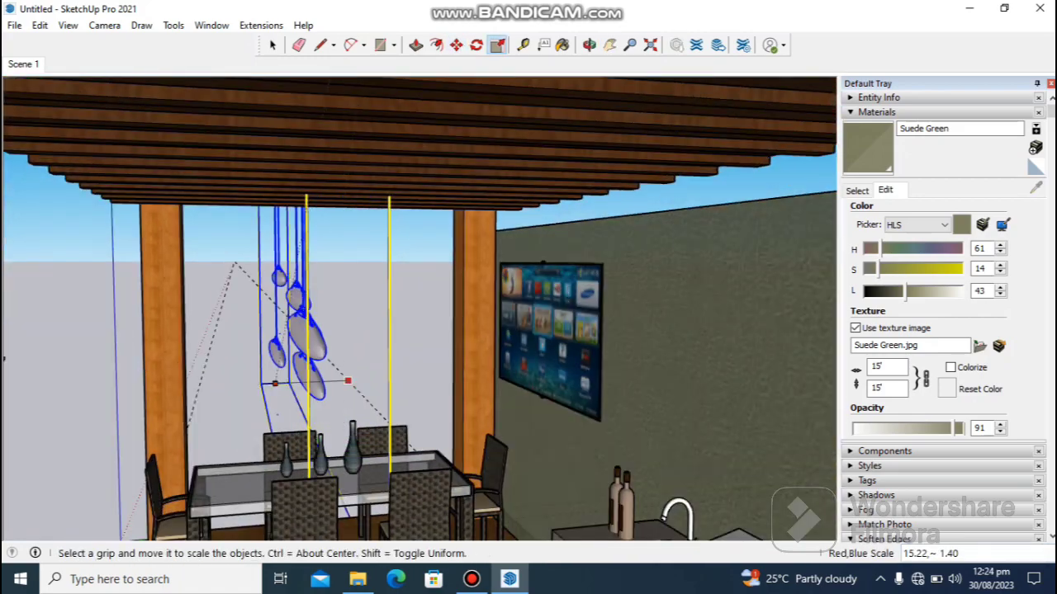
middle_click_drag(347, 288, 487, 310)
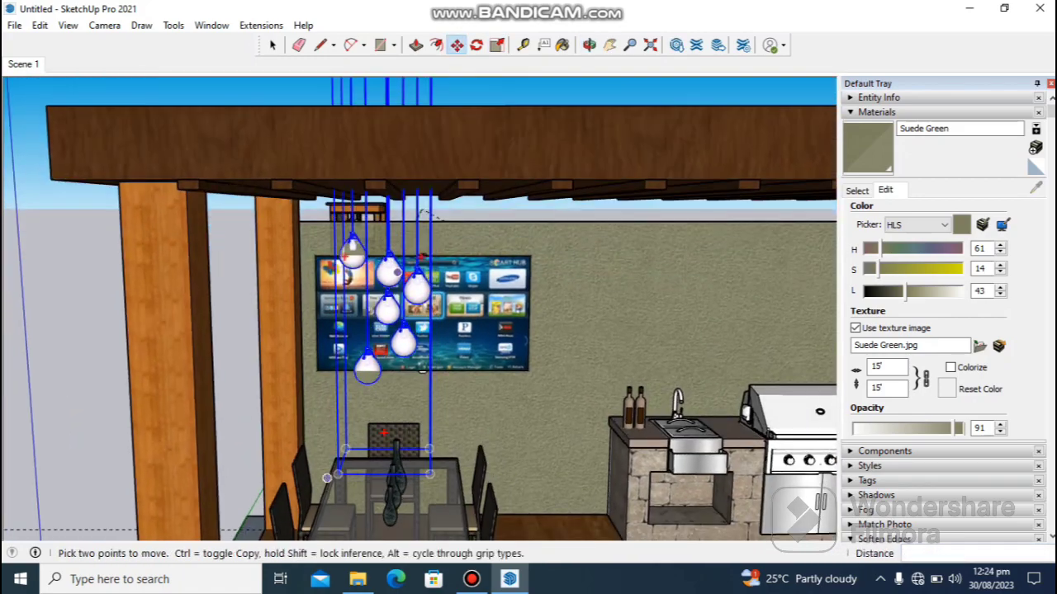
scroll(390, 273, "down", 4)
key("space")
left_click(390, 271)
key("s")
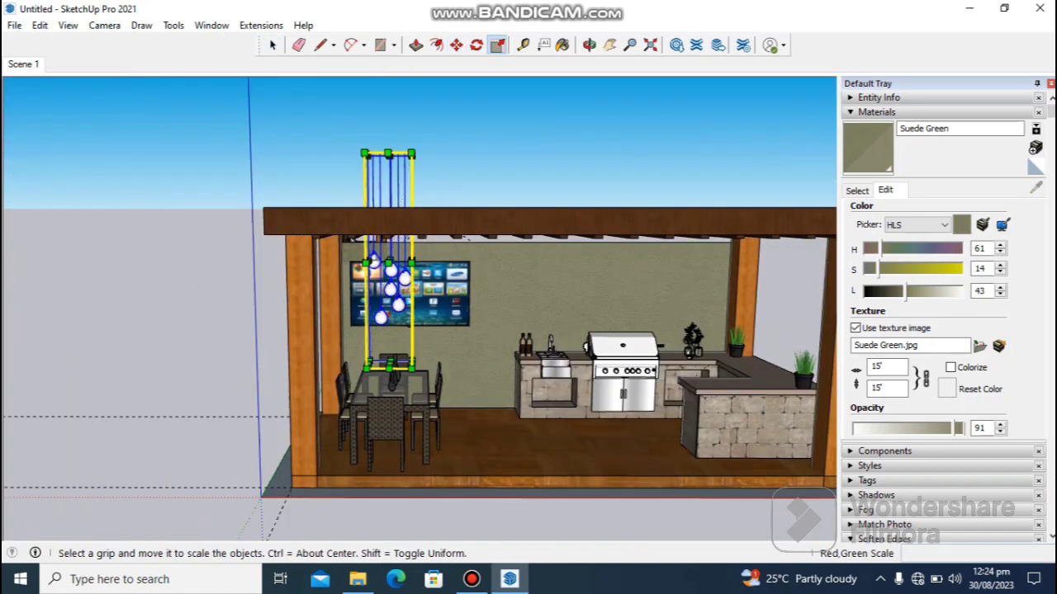
middle_click_drag(389, 264, 374, 253)
left_click_drag(369, 145, 376, 189)
- Move the pendant light cluster so its cords hang from the underside of the roof rafters
scroll(391, 256, "up", 2)
middle_click_drag(391, 256, 358, 178)
key("m")
scroll(397, 256, "up", 2)
left_click(383, 239)
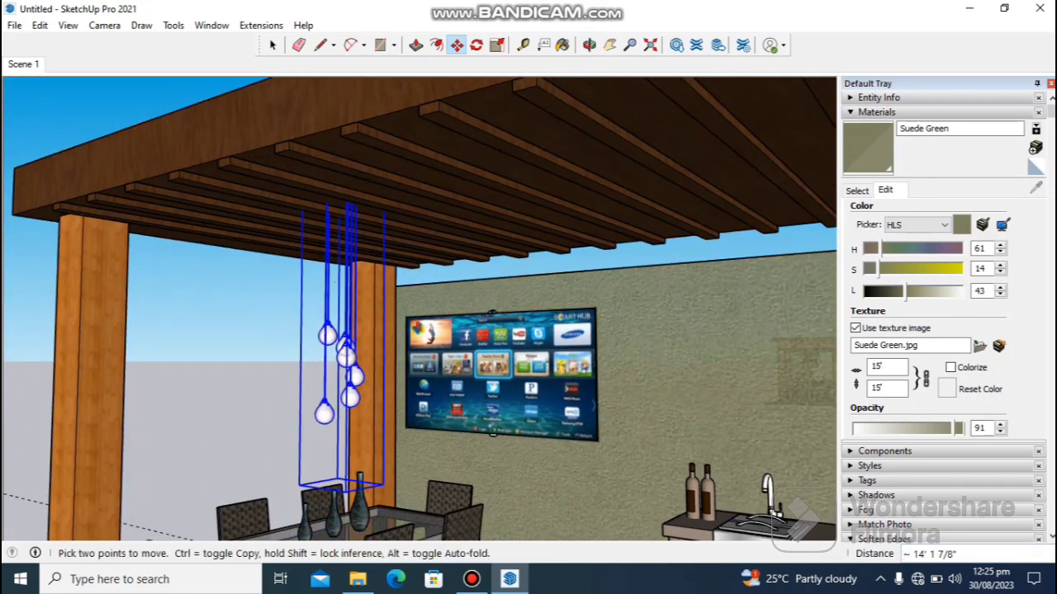
left_click(357, 255)
- Shift the hanging pendant light cluster about 1' 9 1/16" to centre it over the dining table
middle_click_drag(357, 256, 330, 320)
left_click(334, 237)
key("space")
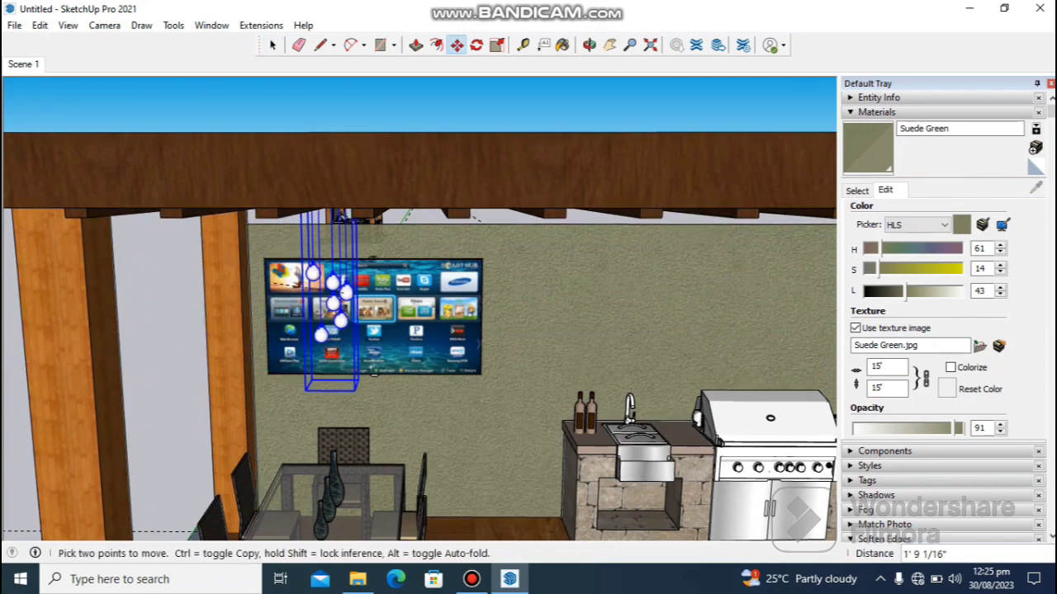
key("space")
- Select the teal bar stool and move it to the pergola's barbecue counter end
scroll(330, 210, "down", 6)
key("h")
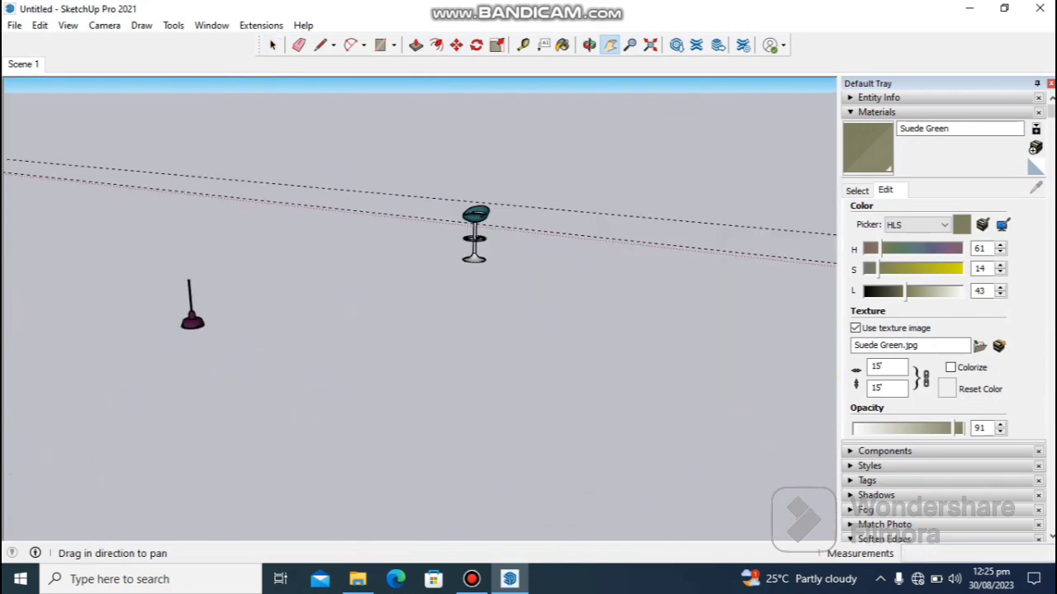
middle_click_drag(430, 264, 435, 346)
middle_click_drag(826, 405, 163, 202, "shift")
left_click(169, 225)
left_click(590, 194)
- Place the bar stool on the pergola floor in front of the stone counter, next to the front end pillar
middle_click_drag(590, 194, 569, 107)
scroll(577, 165, "up", 3)
middle_click_drag(578, 182, 561, 351, "shift")
middle_click_drag(561, 351, 570, 364, "shift")
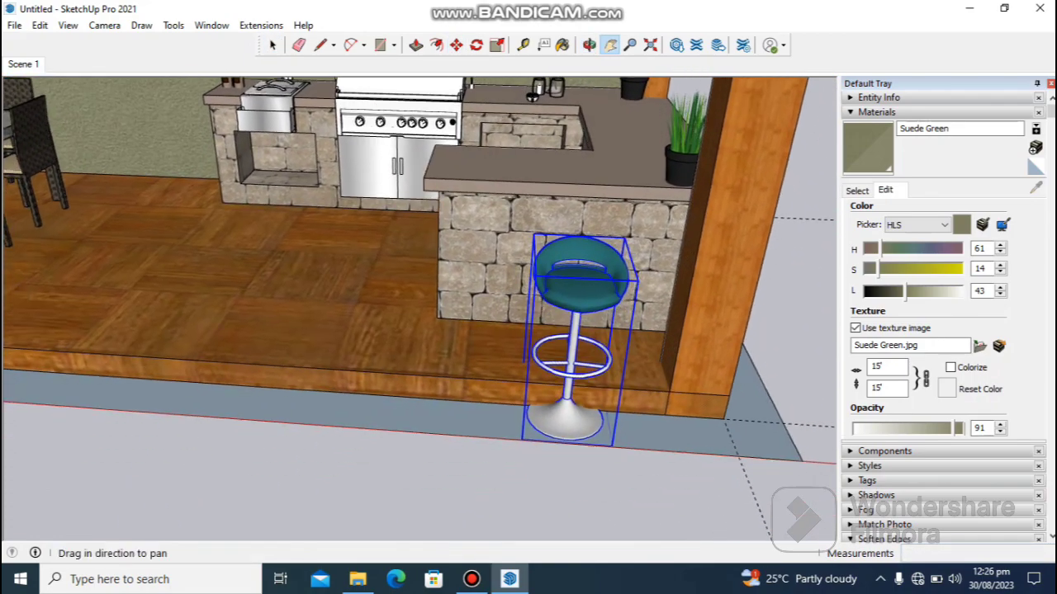
left_click(570, 404)
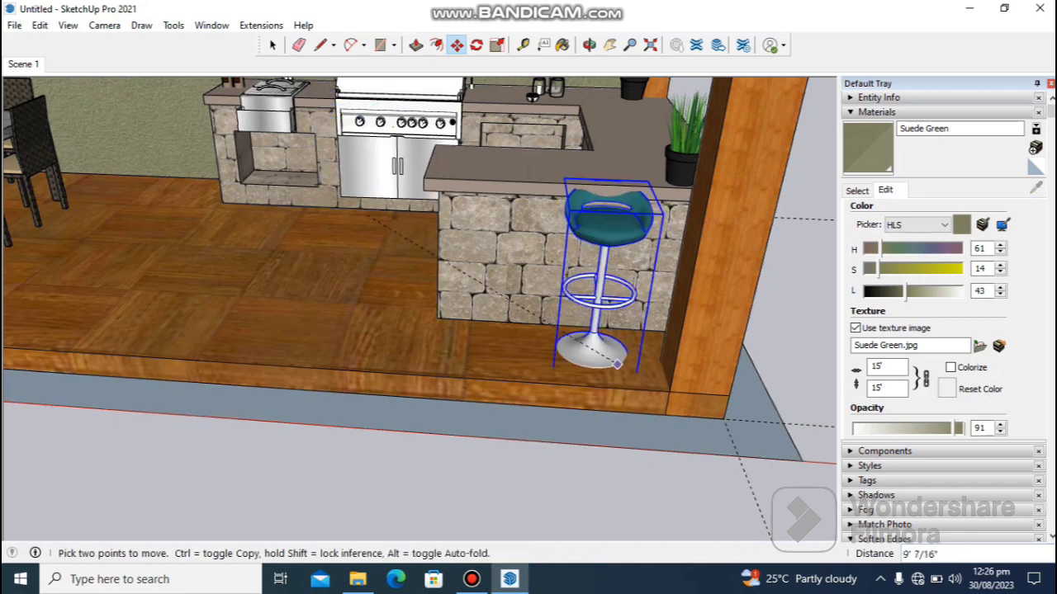
- Rotate the bar stool on the floor plane so its seat faces the counter
key("m")
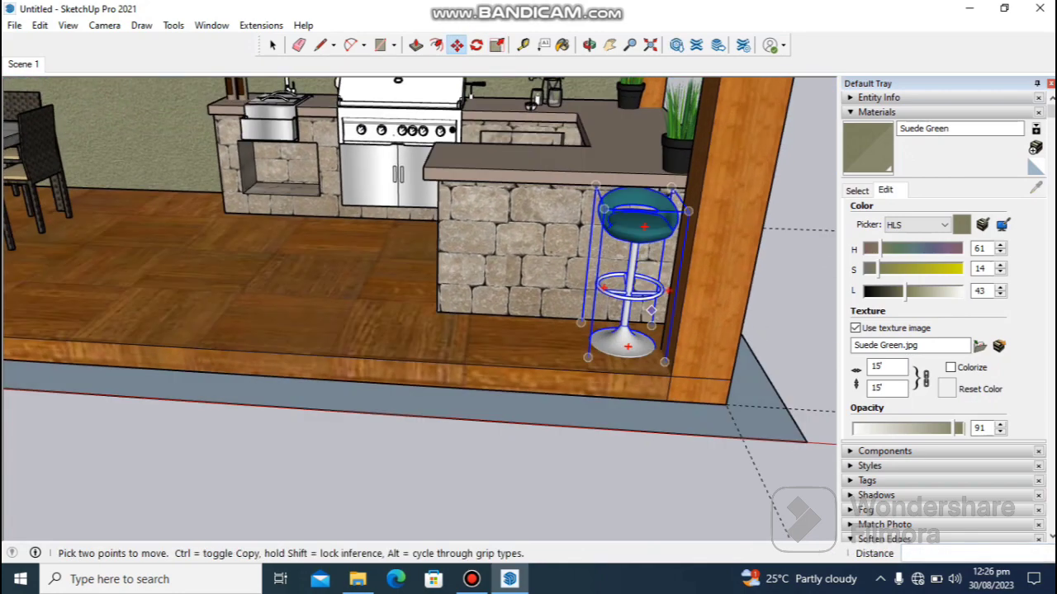
key("q")
middle_click_drag(651, 311, 638, 338)
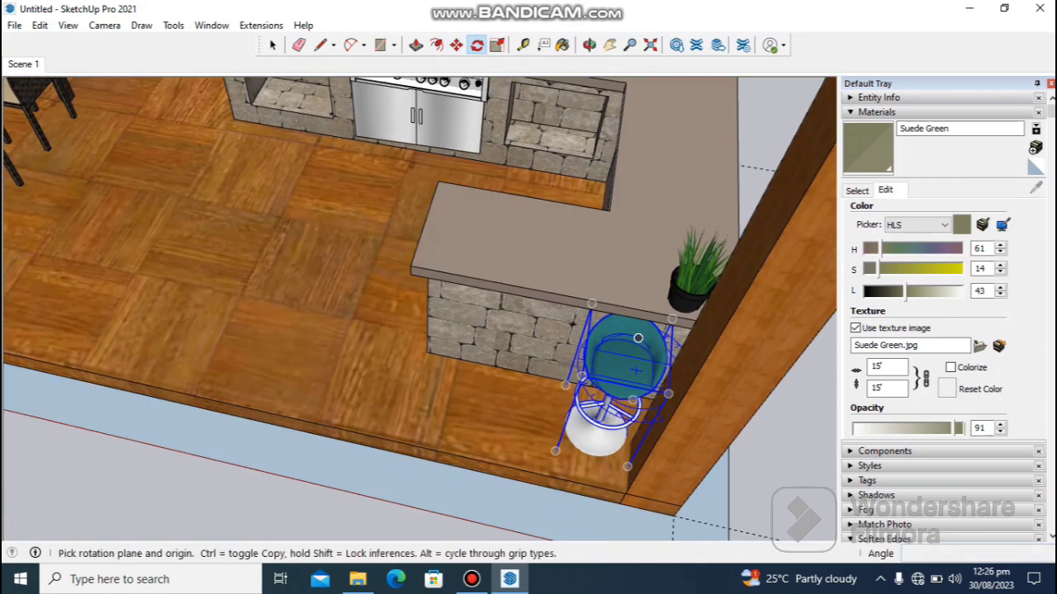
left_click(663, 375)
- Reposition the bar stool in front of the stone counter and paste two copies beside it in a row along the counter
key("m")
left_click(660, 376)
middle_click_drag(634, 375, 643, 342)
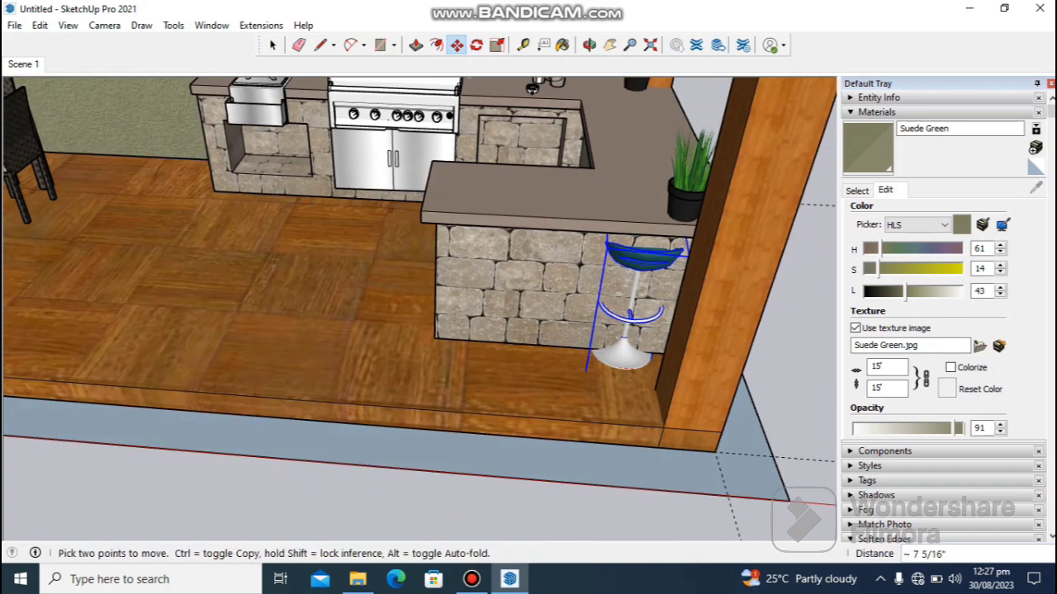
key("ctrl+v")
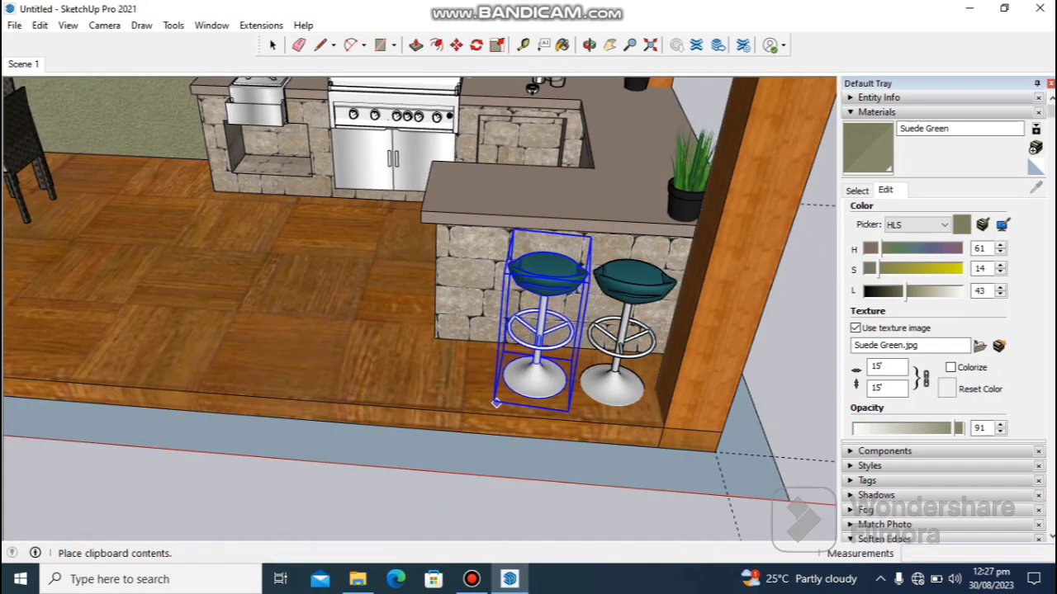
left_click(496, 403)
key("ctrl+v")
left_click(412, 398)
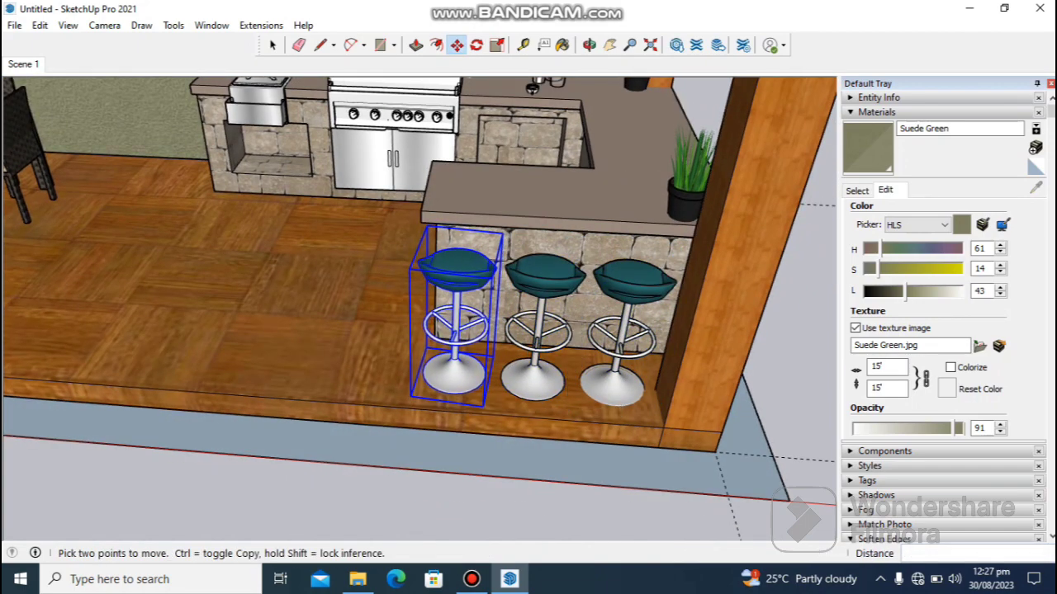
- Paste a fourth bar stool on the floor at the free end of the counter, facing the grill area
middle_click_drag(412, 388, 627, 338)
key("ctrl+v")
left_click(387, 340)
key("space")
scroll(396, 297, "down", 3)
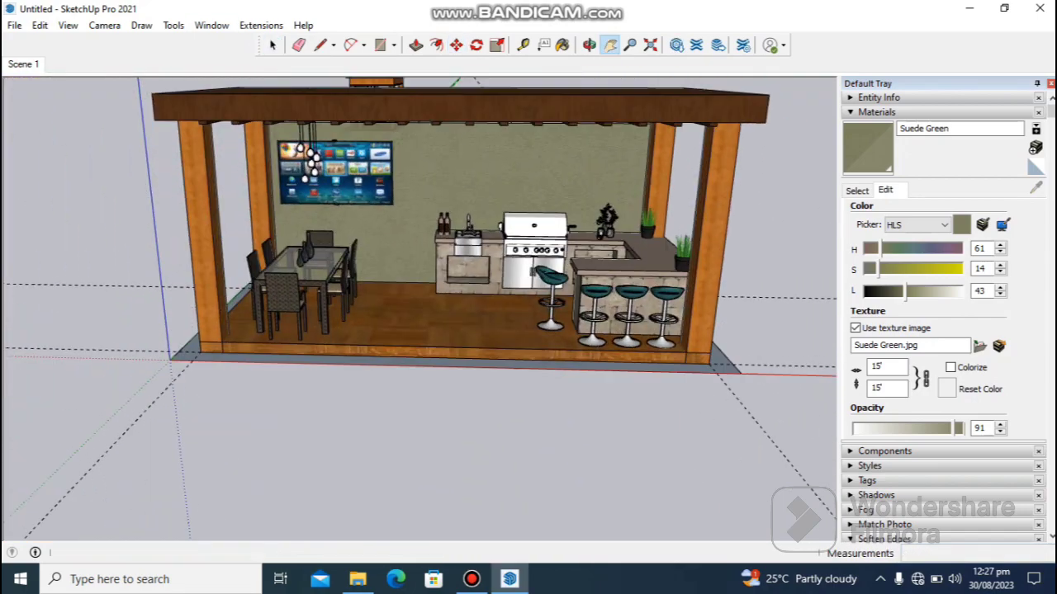
- Select the single pendant lamp outside the pergola and move it inside, between the dining table and the barbecue counter
middle_click_drag(330, 330, 512, 339)
middle_click_drag(512, 339, 726, 291, "shift")
left_click(132, 282)
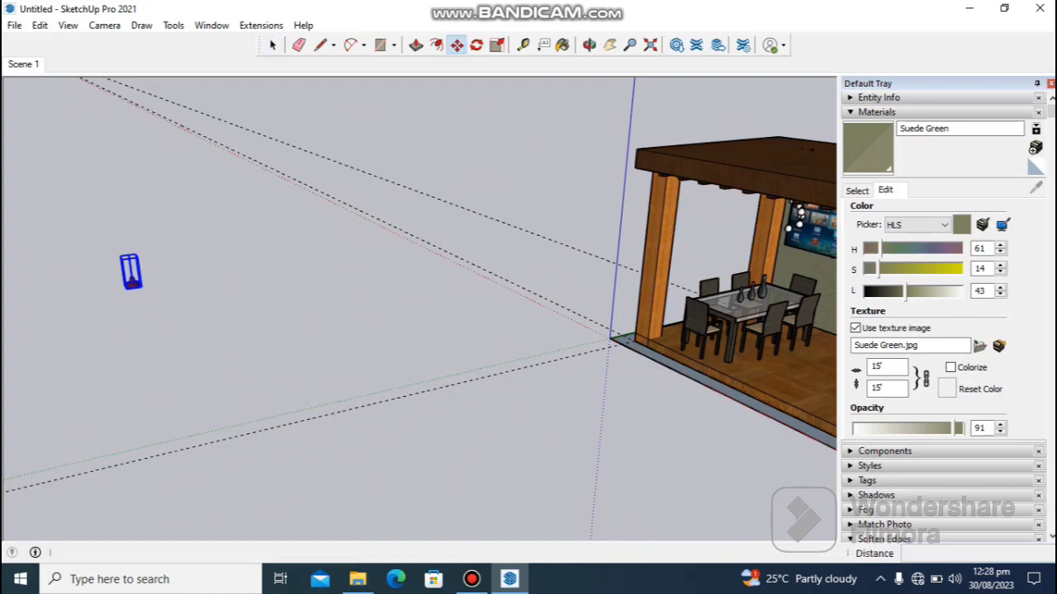
left_click(132, 285)
left_click(809, 355)
middle_click_drag(413, 330, 611, 322)
middle_click_drag(611, 322, 462, 347, "shift")
scroll(470, 289, "up", 6)
middle_click_drag(471, 289, 397, 330, "shift")
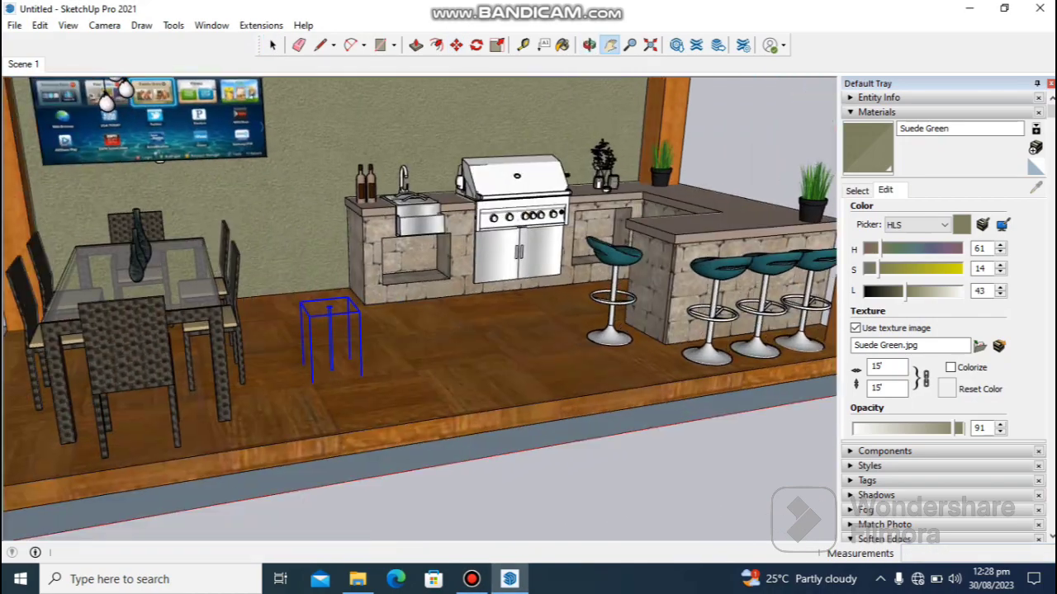
- Raise the pendant lamp to the ceiling beams so it hangs above the barbecue counter area
left_click(504, 100)
middle_click_drag(504, 100, 446, 91)
middle_click_drag(445, 91, 487, 293, "shift")
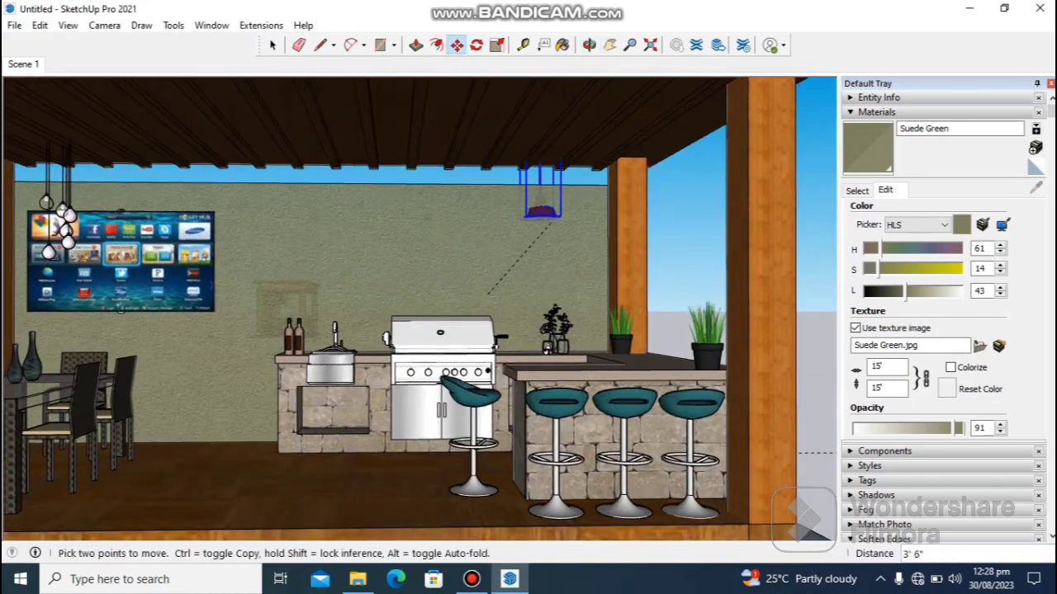
left_click(565, 221)
middle_click_drag(413, 247, 594, 280)
middle_click_drag(594, 281, 495, 272, "shift")
scroll(445, 248, "up", 3)
middle_click_drag(446, 248, 444, 293, "shift")
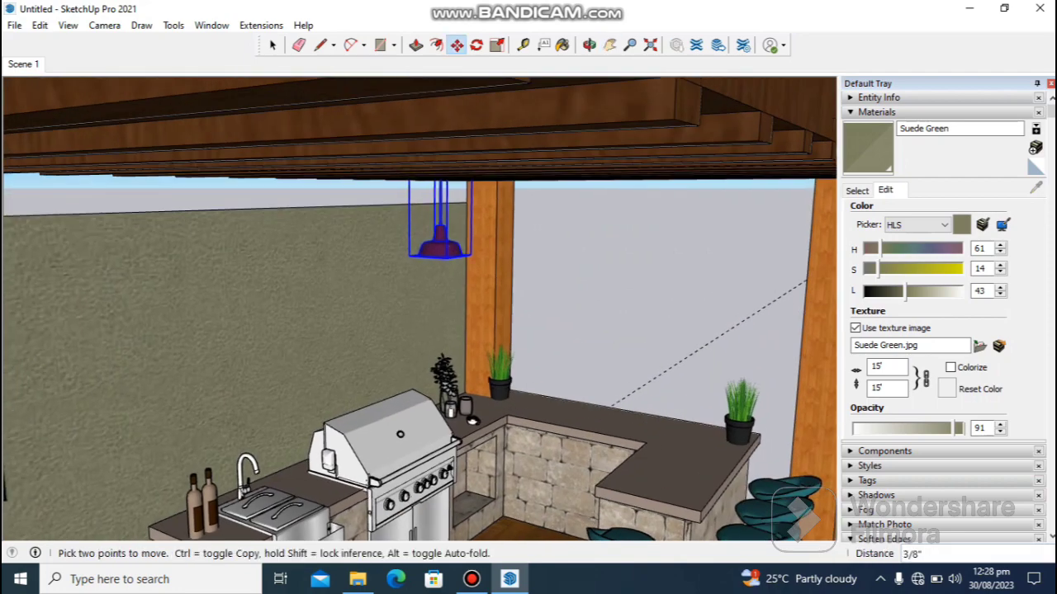
- Paste a second pendant lamp under the ceiling beams and position it in line with the first one above the barbecue area
key("ctrl+v")
left_click(258, 307)
middle_click_drag(330, 304, 463, 364)
middle_click_drag(463, 363, 498, 419, "shift")
mouse_move(373, 244)
middle_mouse_down()
mouse_move(303, 262)
mouse_move(396, 272)
mouse_move(359, 257)
middle_mouse_up()
left_click(304, 261)
middle_click_drag(331, 147, 76, 293, "shift")
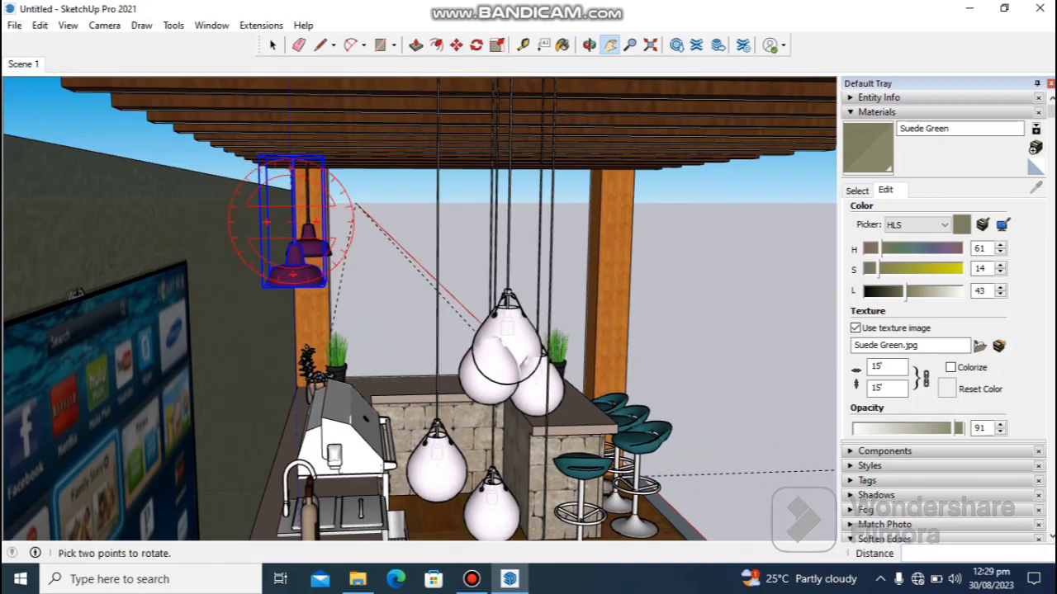
middle_click_drag(325, 286, 259, 220)
left_click(241, 276)
left_click(241, 276)
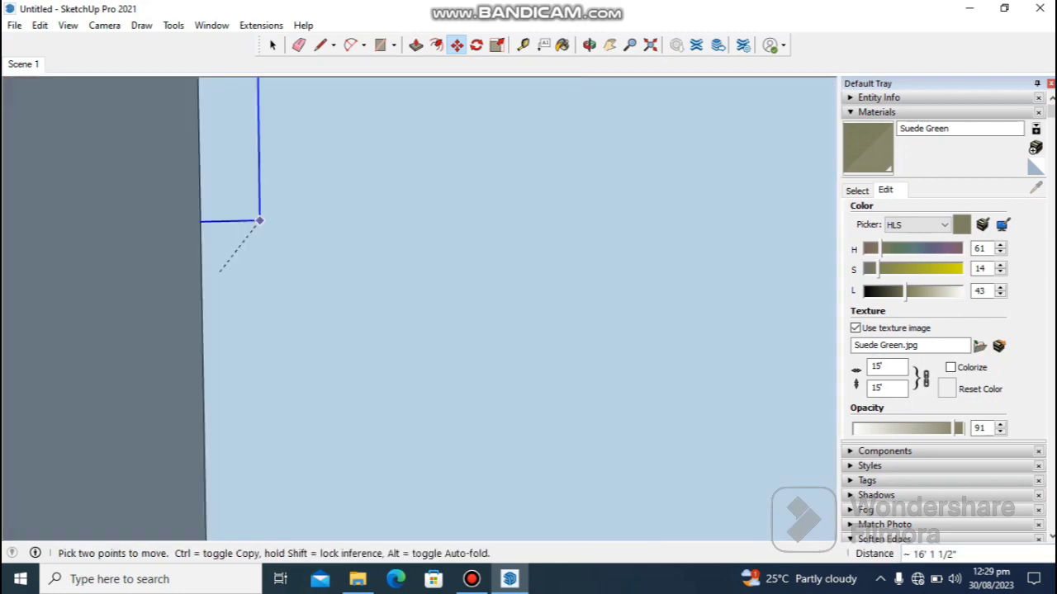
left_click(609, 44)
left_click(650, 44)
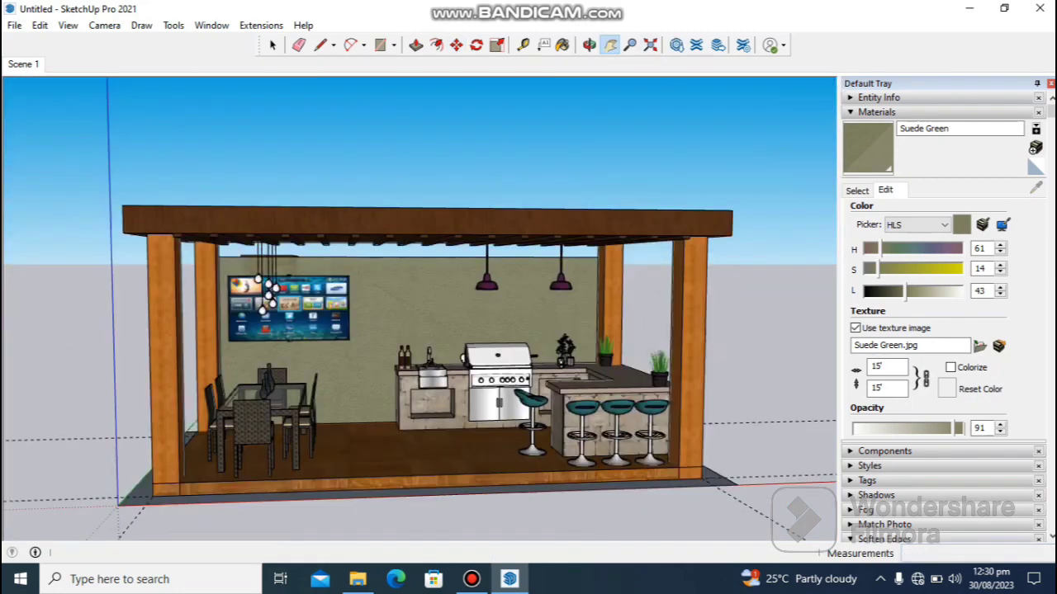
mouse_move(330, 306)
middle_mouse_down()
mouse_move(415, 314)
mouse_move(256, 304)
mouse_move(349, 302)
mouse_move(334, 299)
middle_mouse_up()
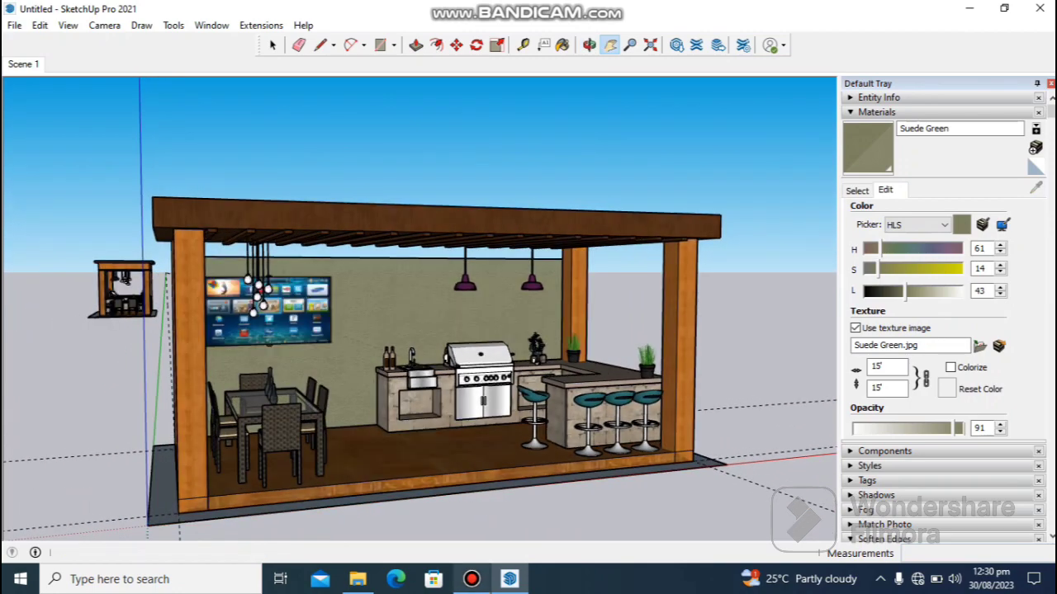
mouse_move(471, 579)
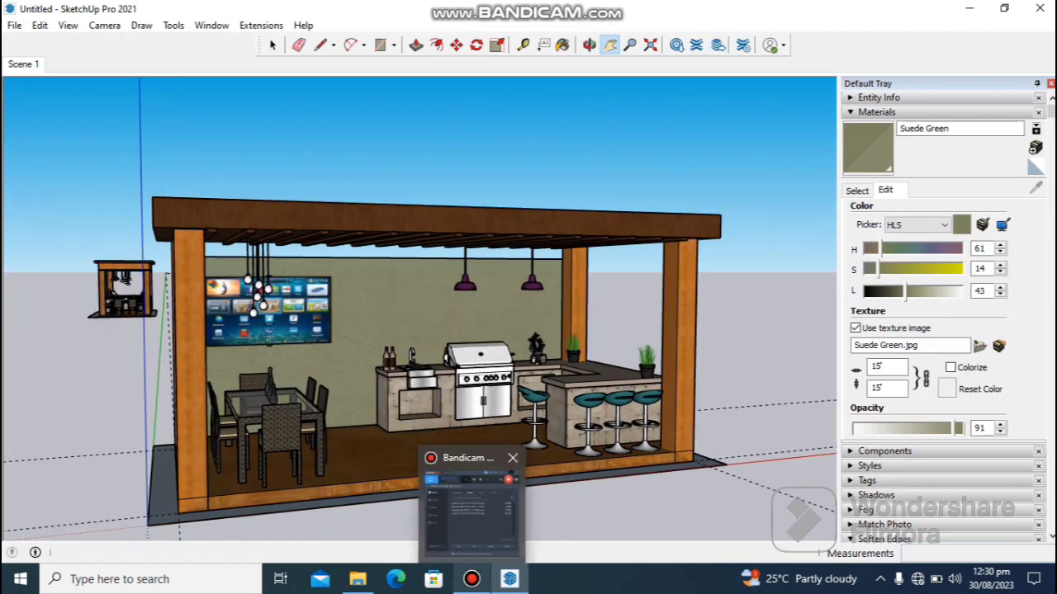